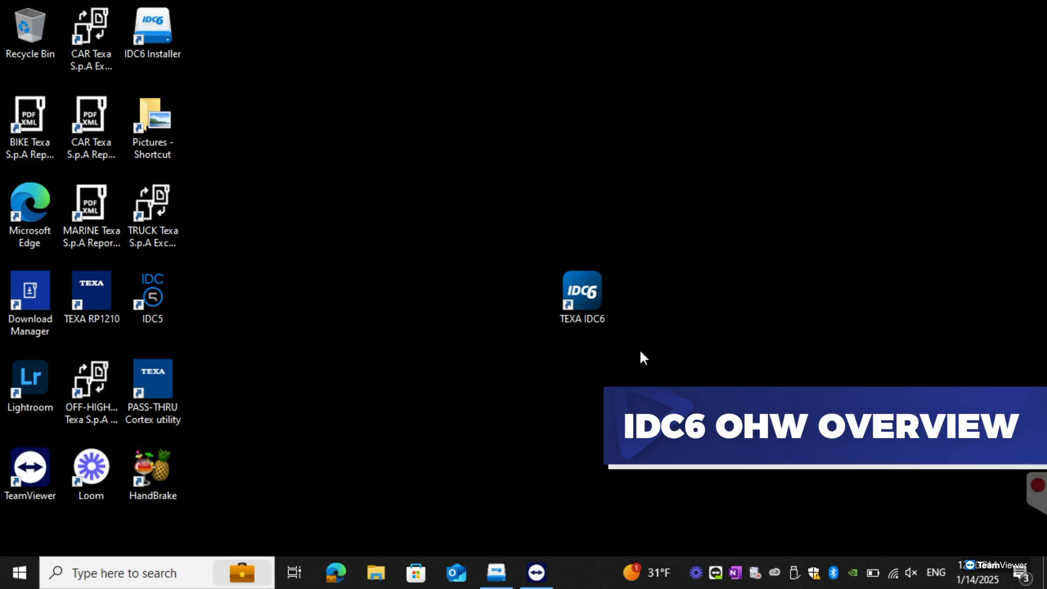
- Launch TEXA IDC6 and enter the OFF-HIGHWAY 2025.1 environment
double_click(583, 287)
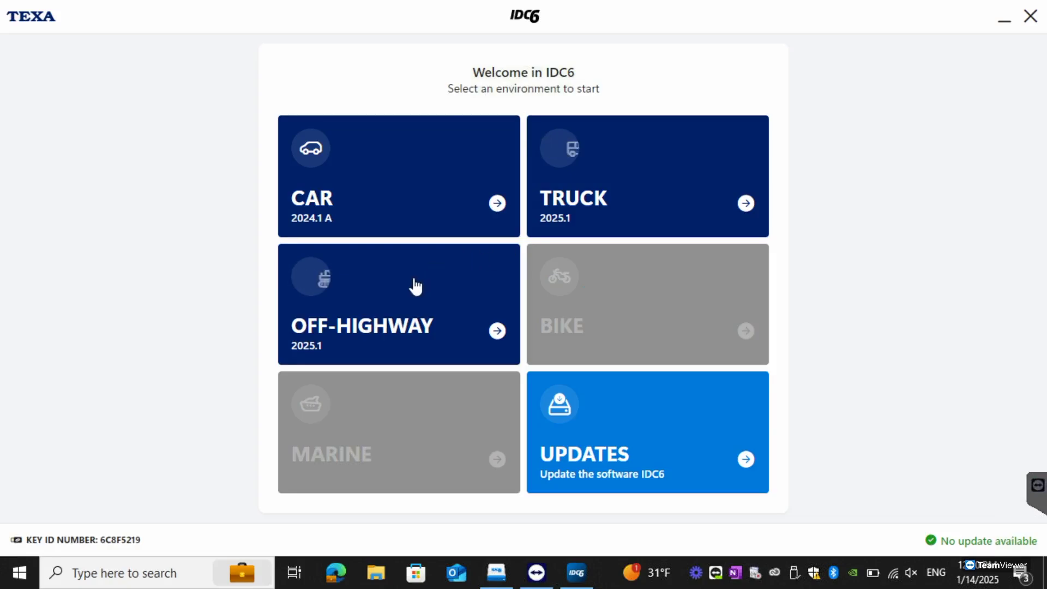
click(406, 301)
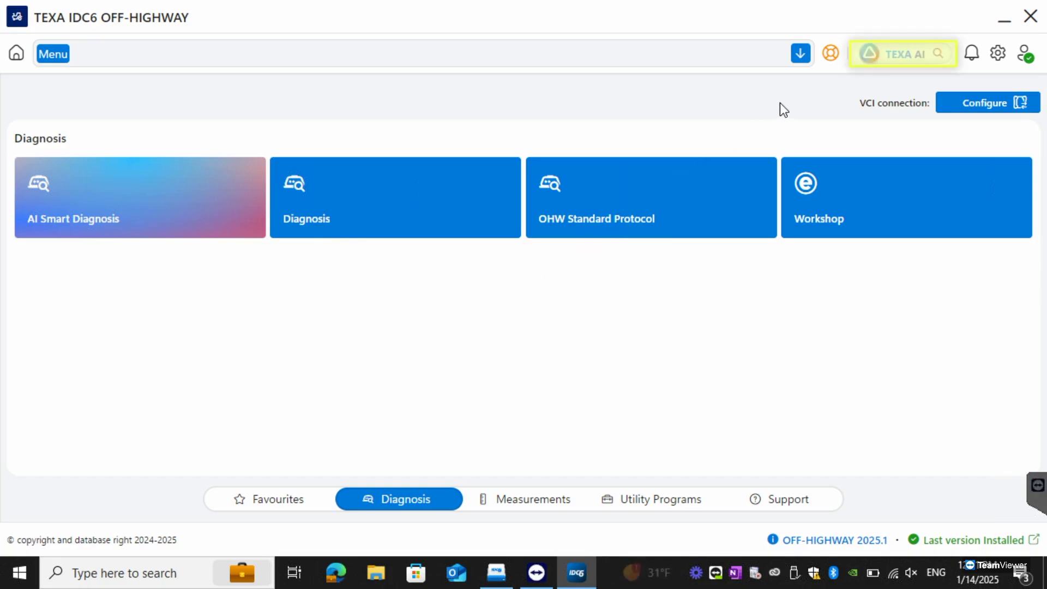
- Bring up the TEXA AI Global Search window from the top toolbar
click(877, 60)
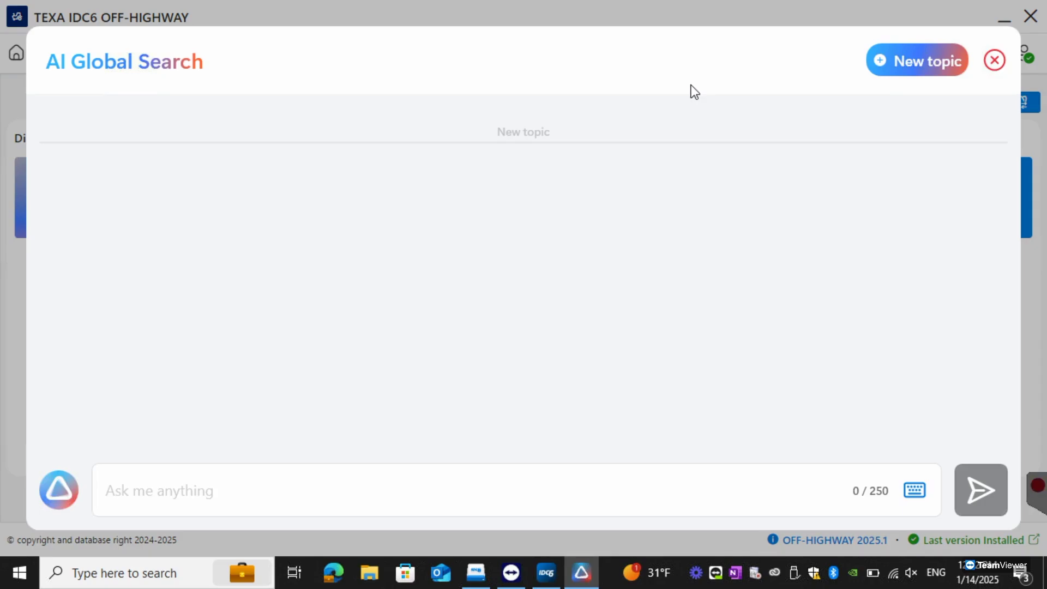
- Ask the AI 'caterpillar regen' and open the suggested Manual DPF regeneration solved problem
text(ca)
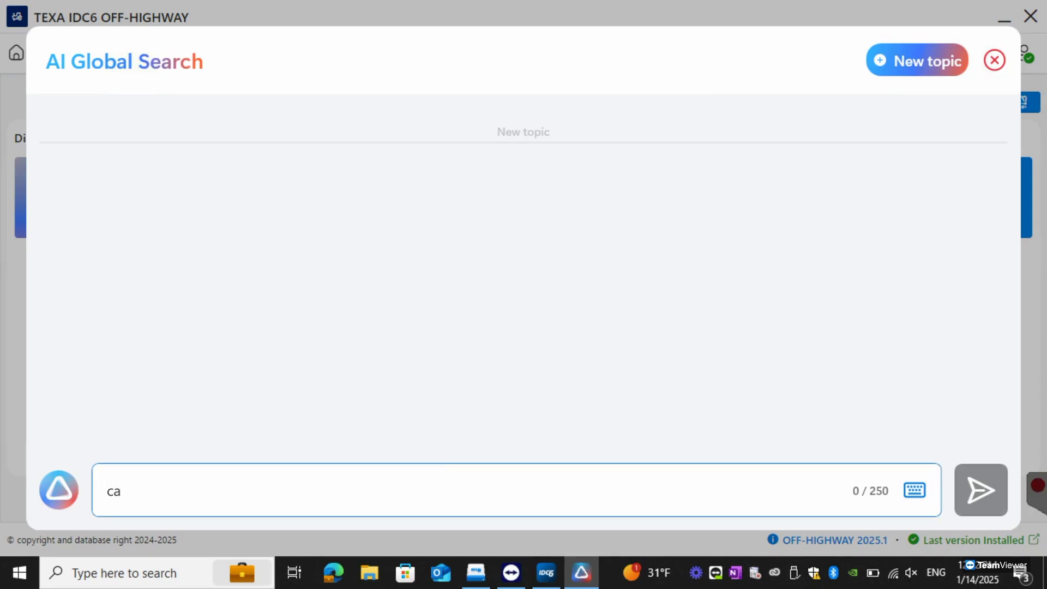
text(ter)
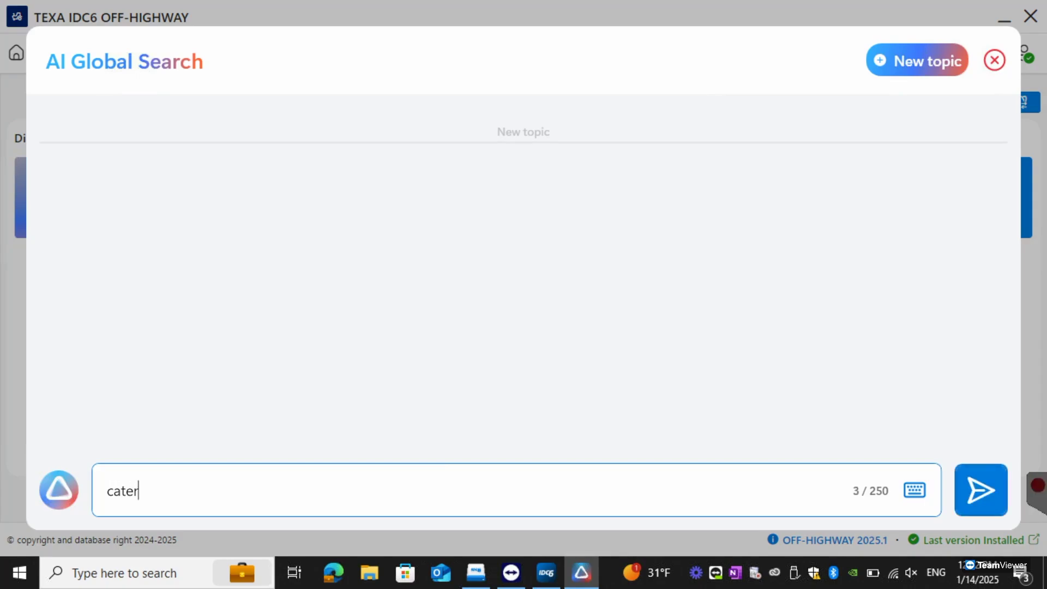
text(pillar regen)
key(Return)
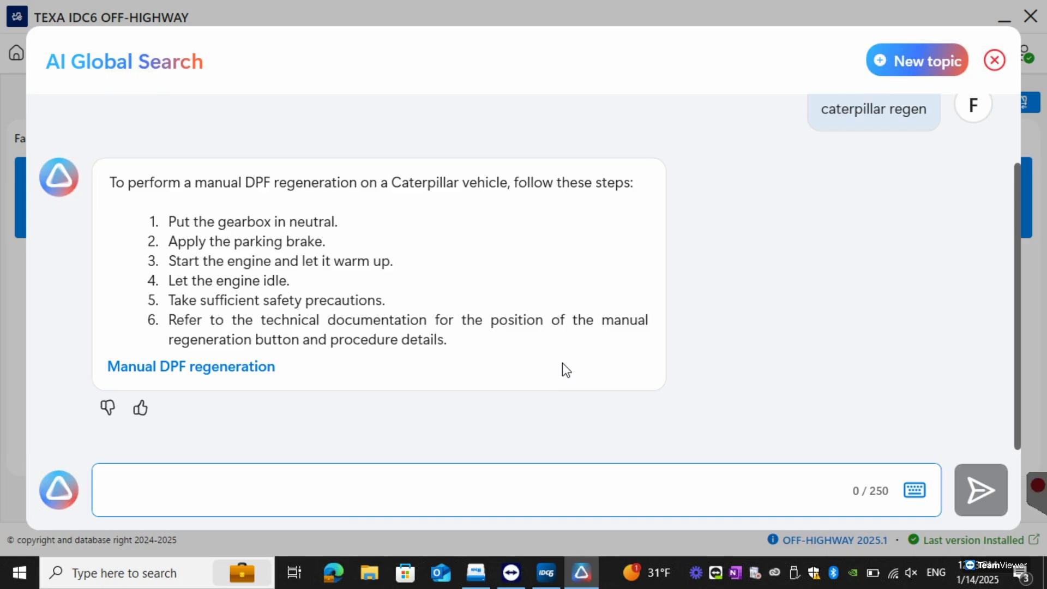
click(205, 376)
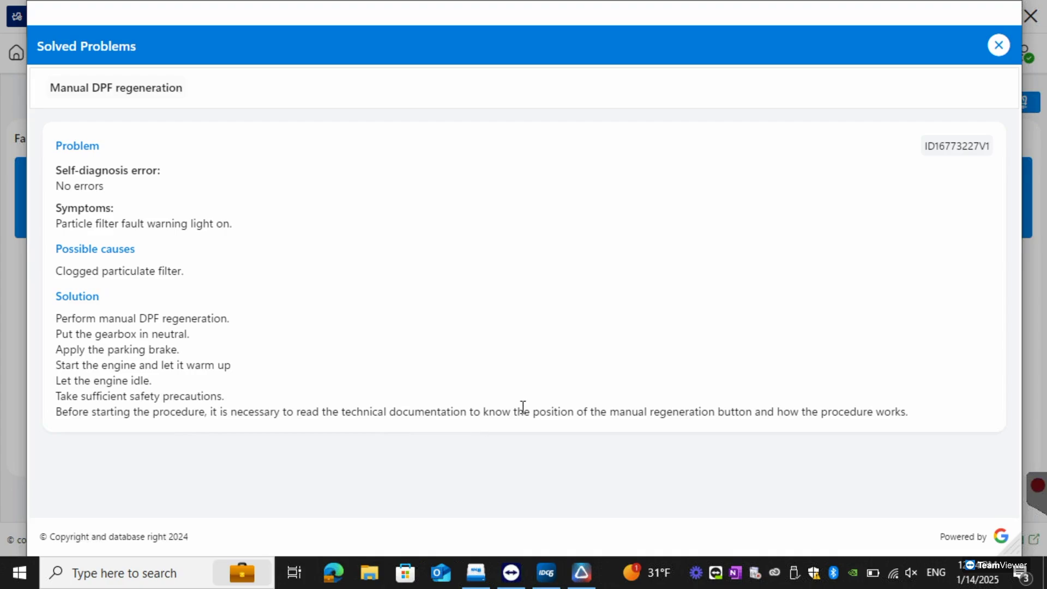
- Close the Manual DPF regeneration entry and the AI Global Search window
click(999, 48)
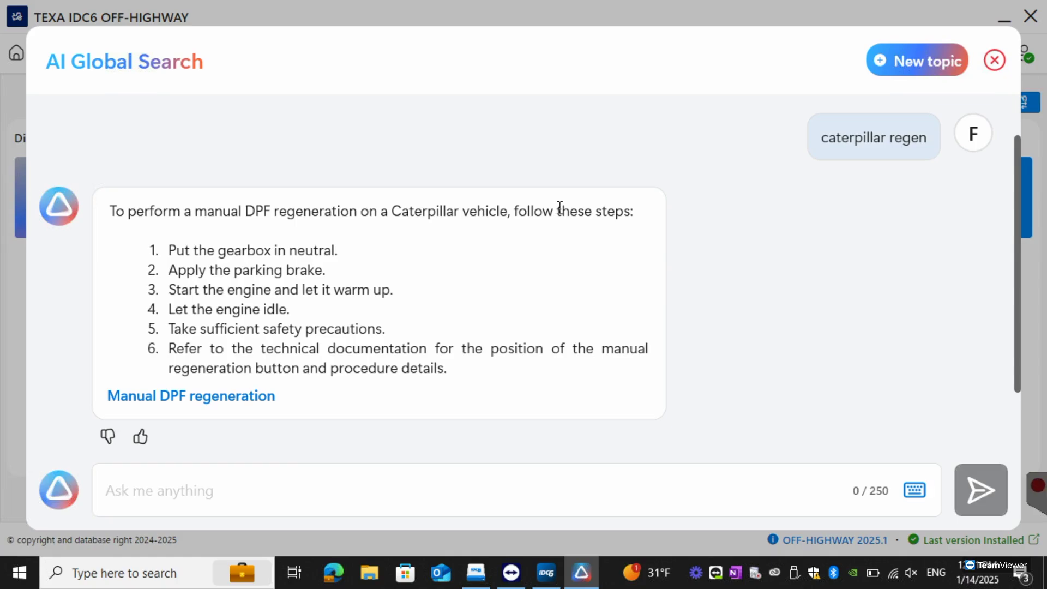
click(994, 61)
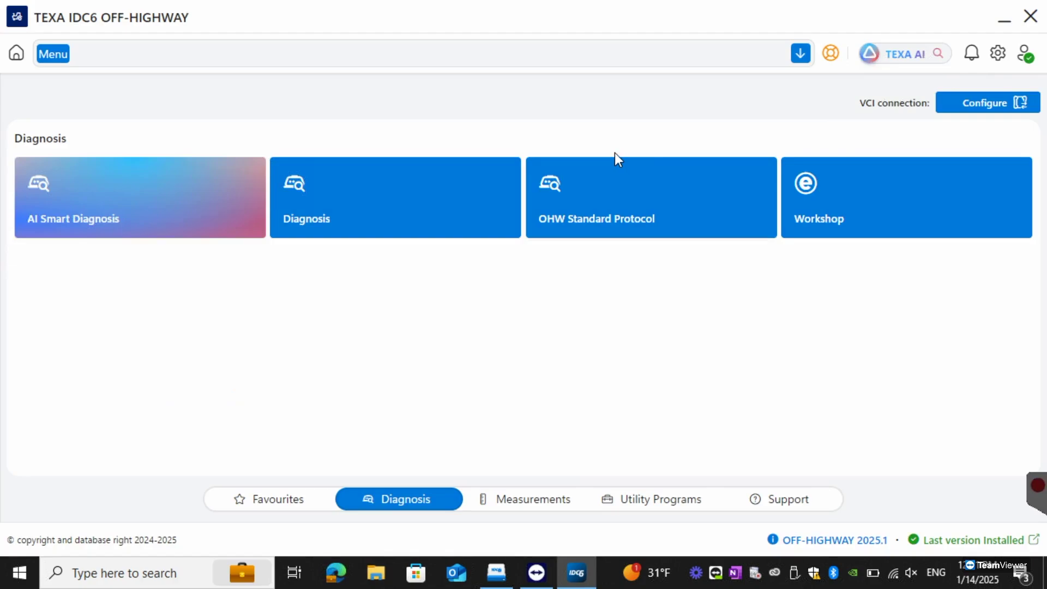
- Tour the Diagnosis, Measurements and Utility Programs tools, then open the OFF-HIGHWAY cables catalogue
click(208, 214)
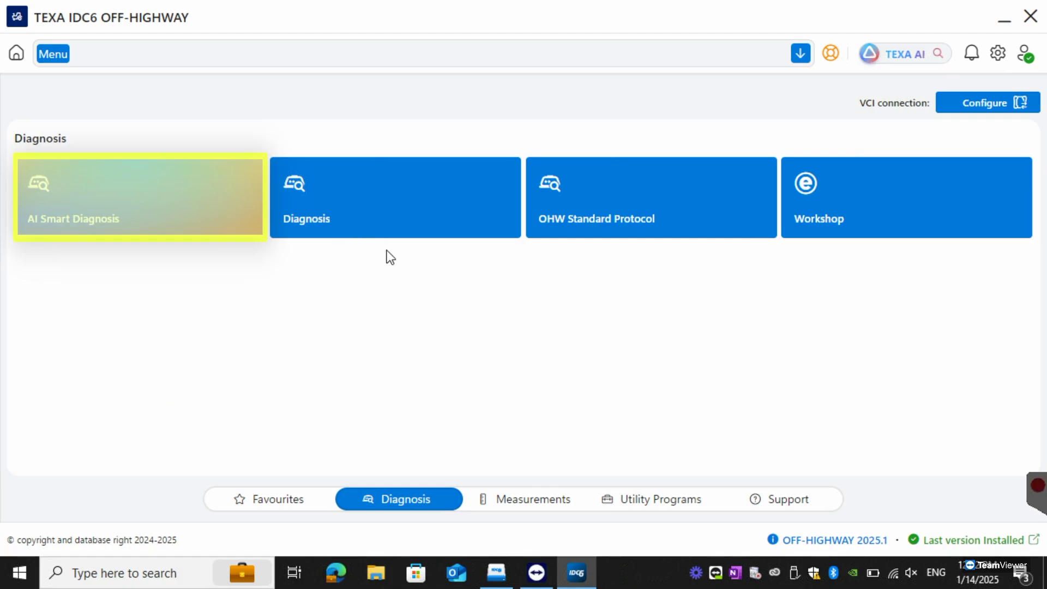
click(349, 200)
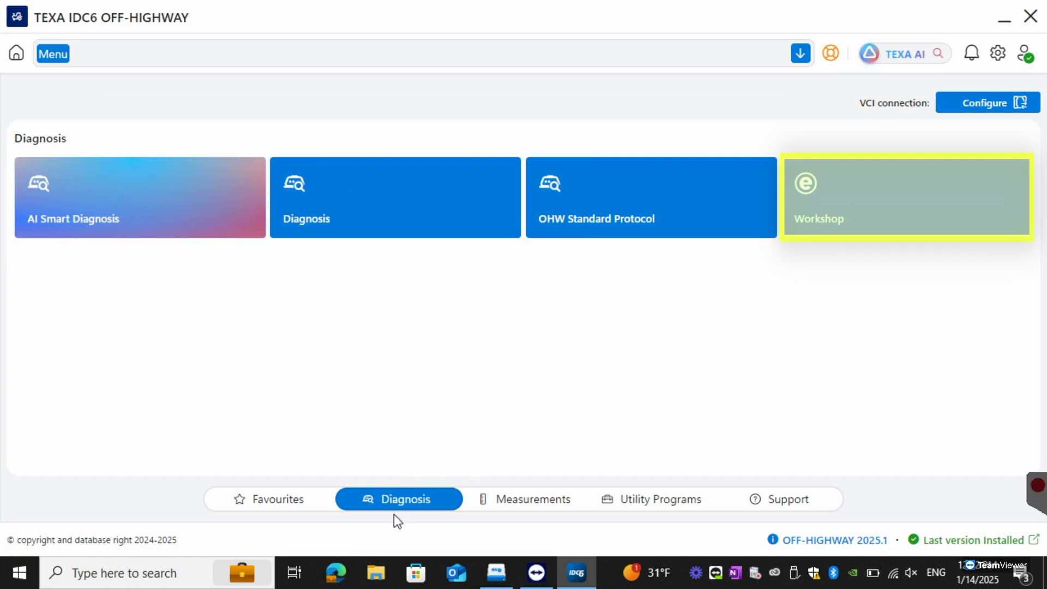
click(515, 502)
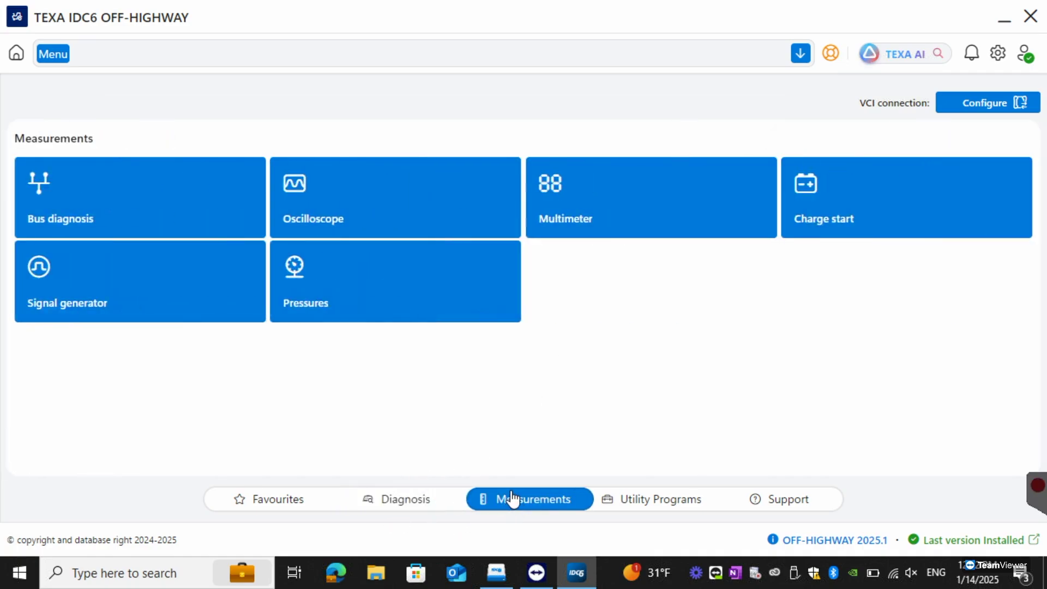
click(620, 502)
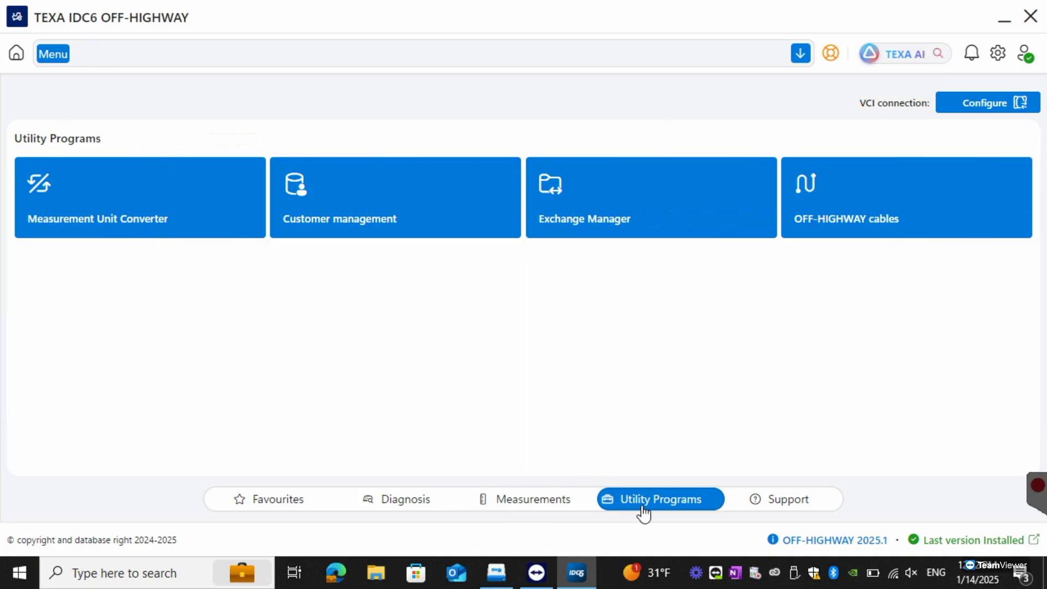
click(109, 203)
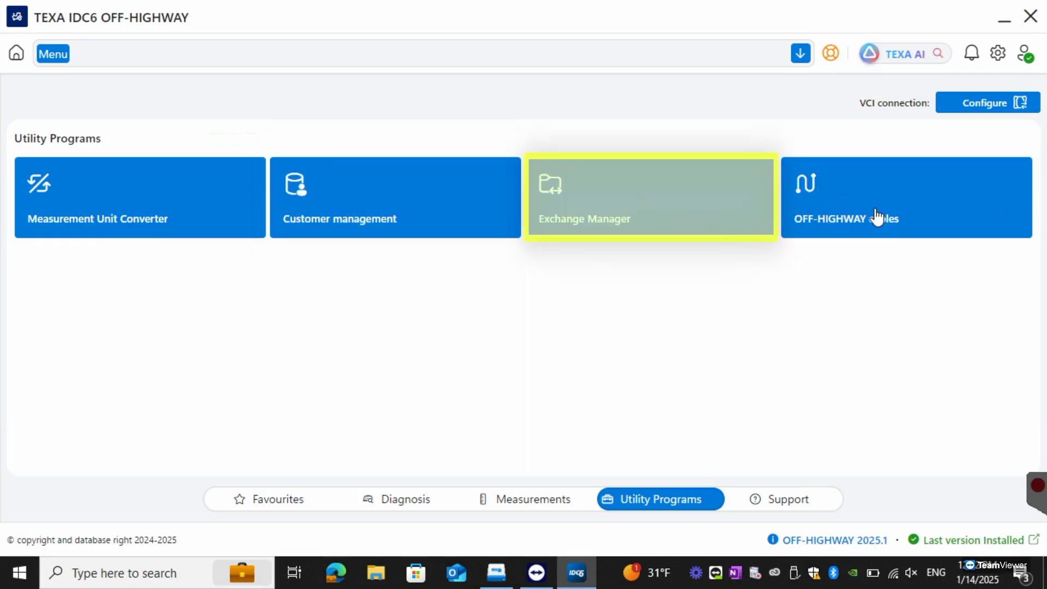
click(901, 222)
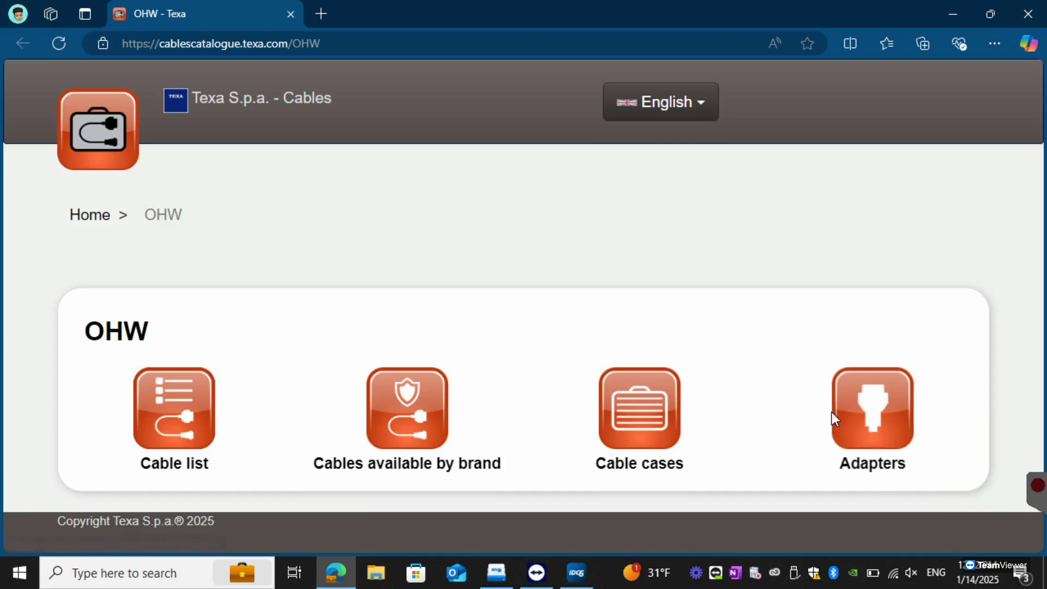
- Close the OHW cables page in Edge to return to Utility Programs
click(1027, 14)
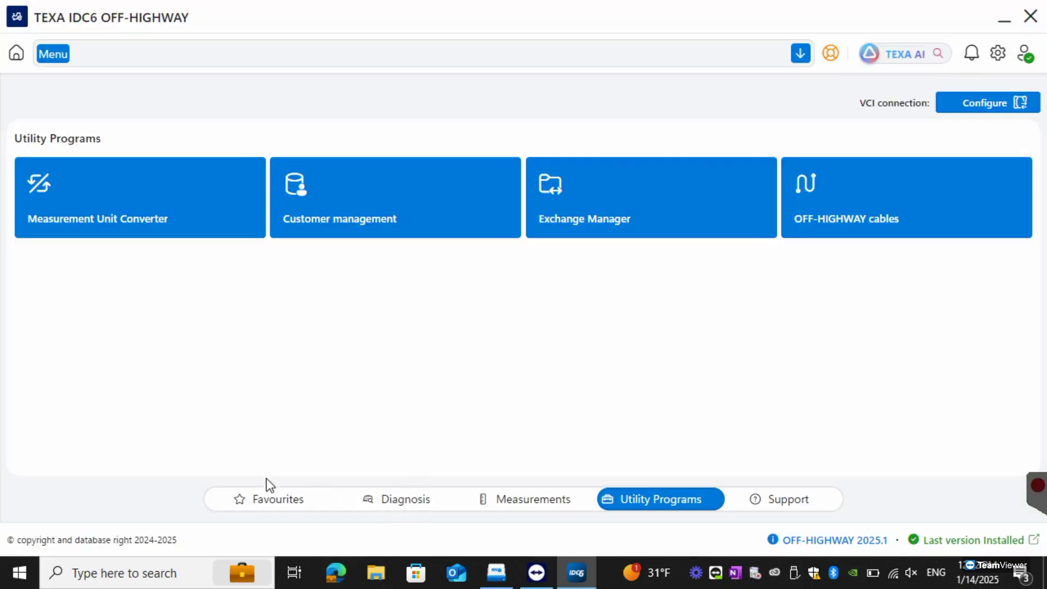
- Save Diagnosis, Multimeter, Pressures and myTEXA portal as the Favourites
click(277, 502)
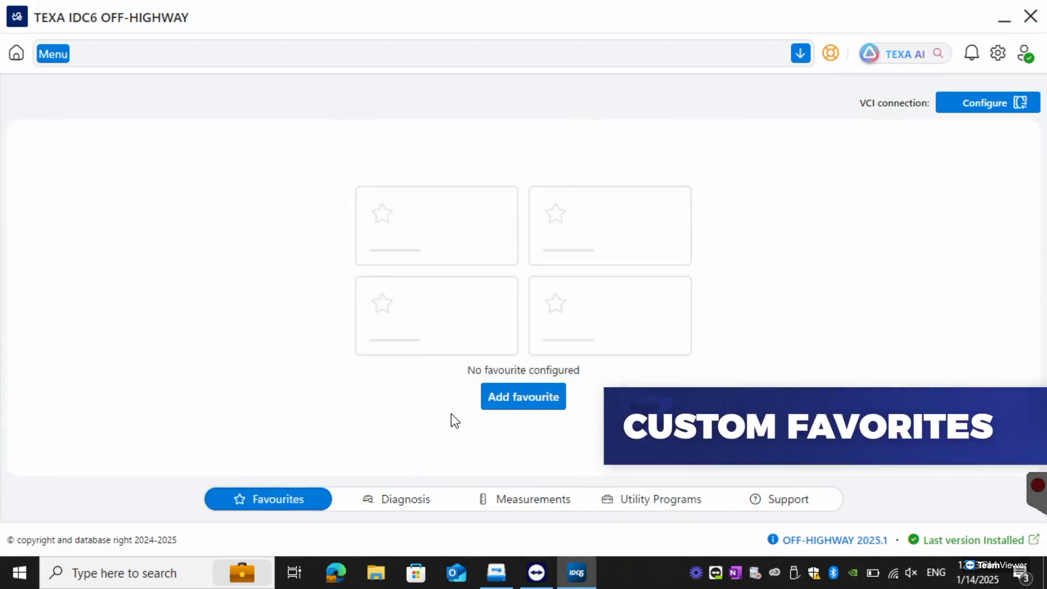
click(493, 401)
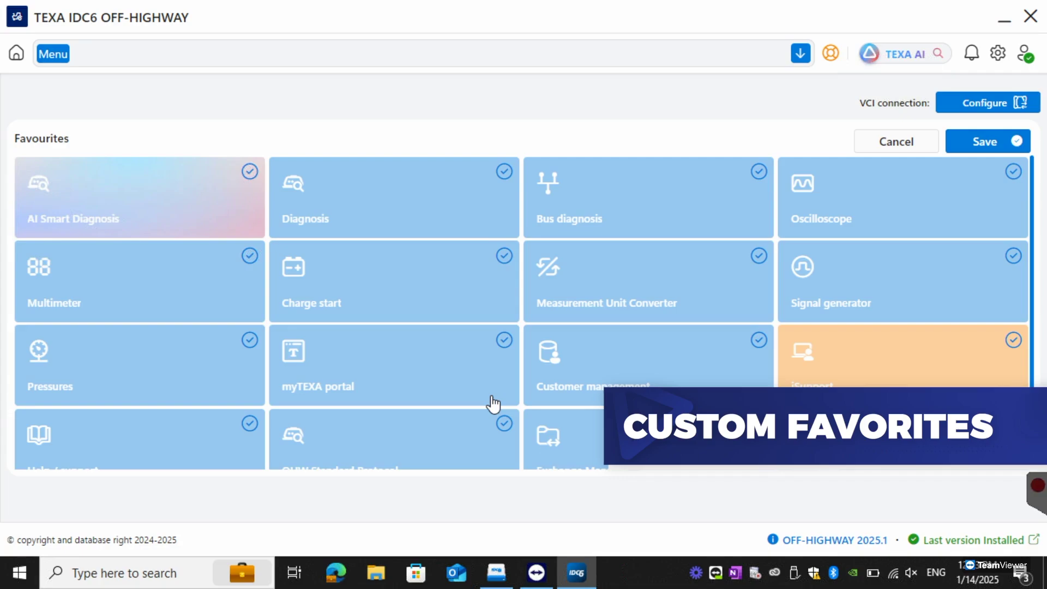
click(363, 183)
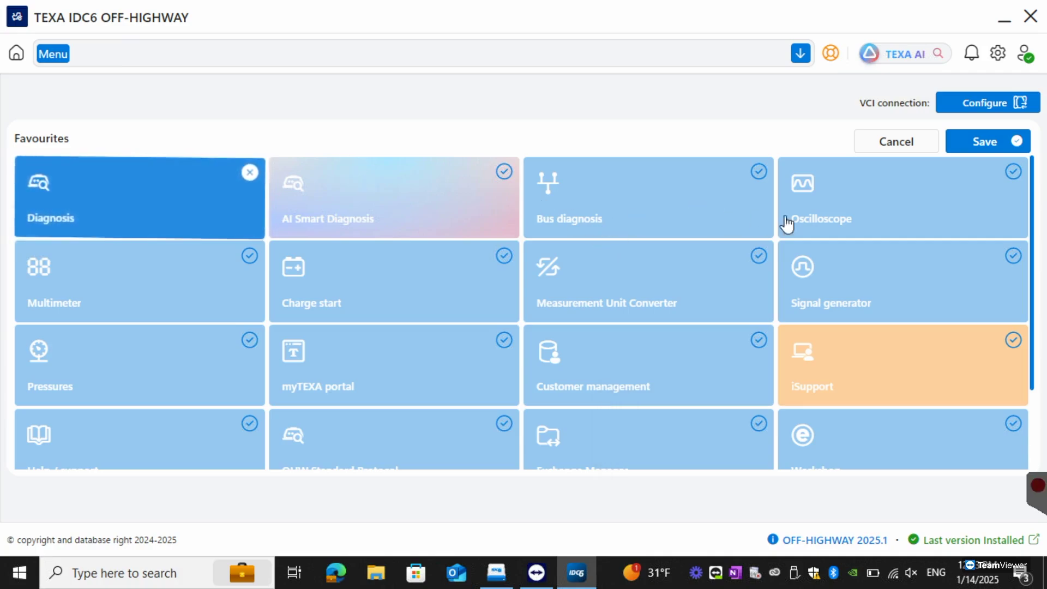
click(156, 292)
click(180, 373)
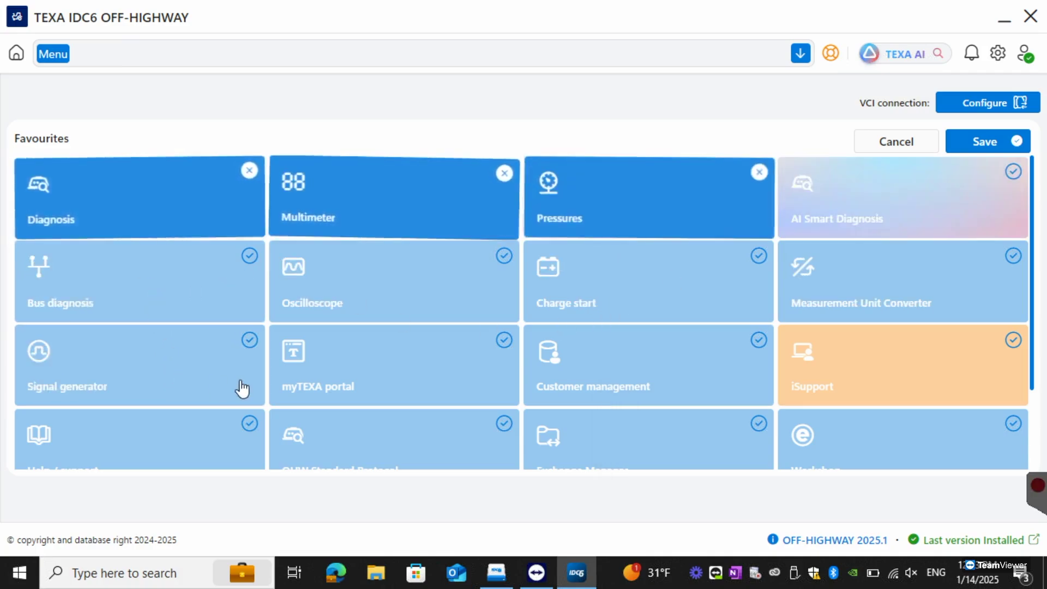
click(369, 389)
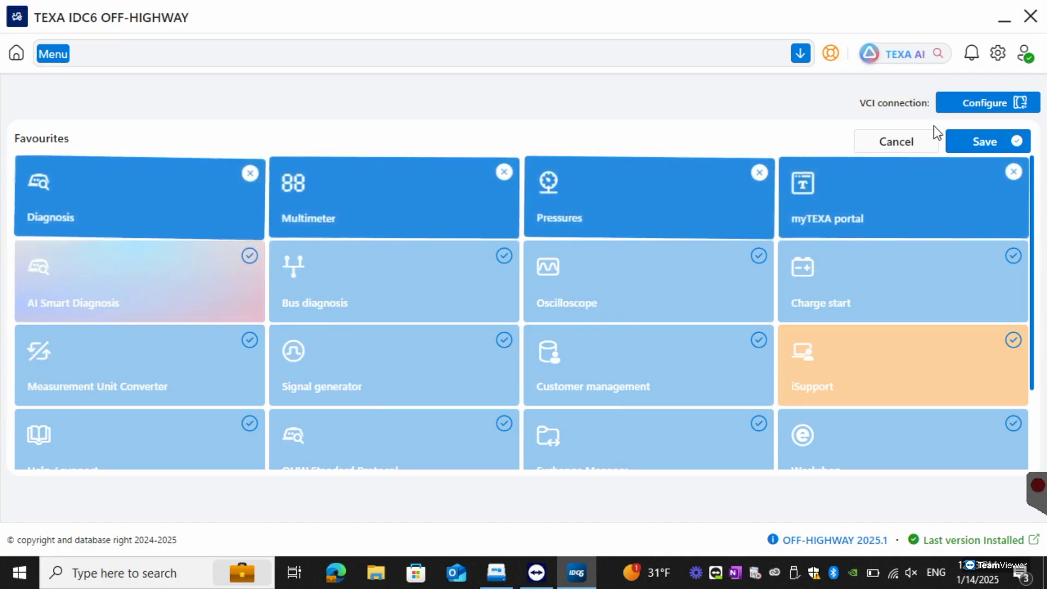
click(985, 142)
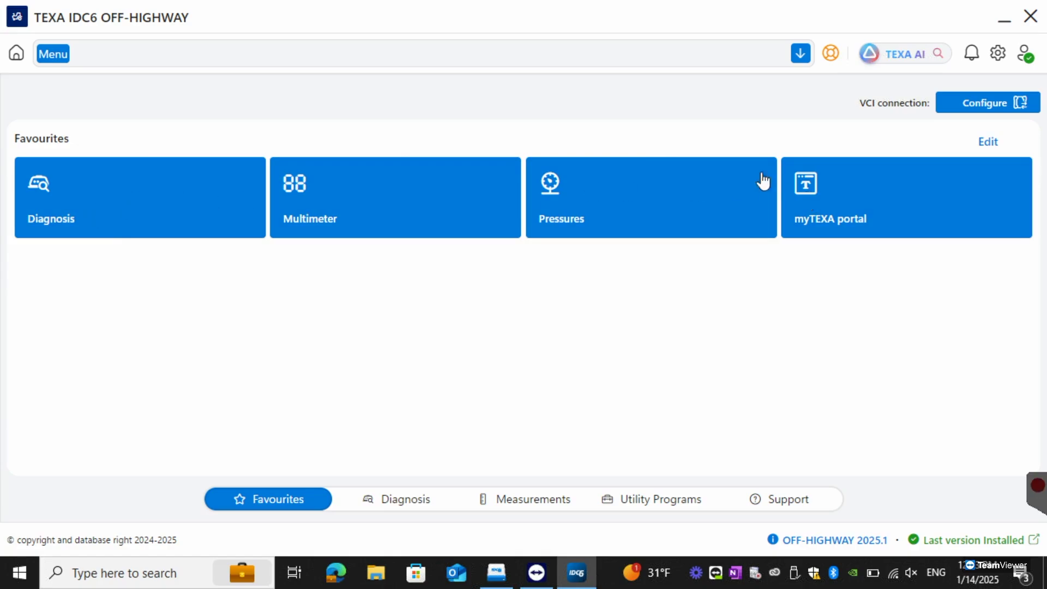
- Open Diagnosis from the Favourites, then open Customer management
click(102, 205)
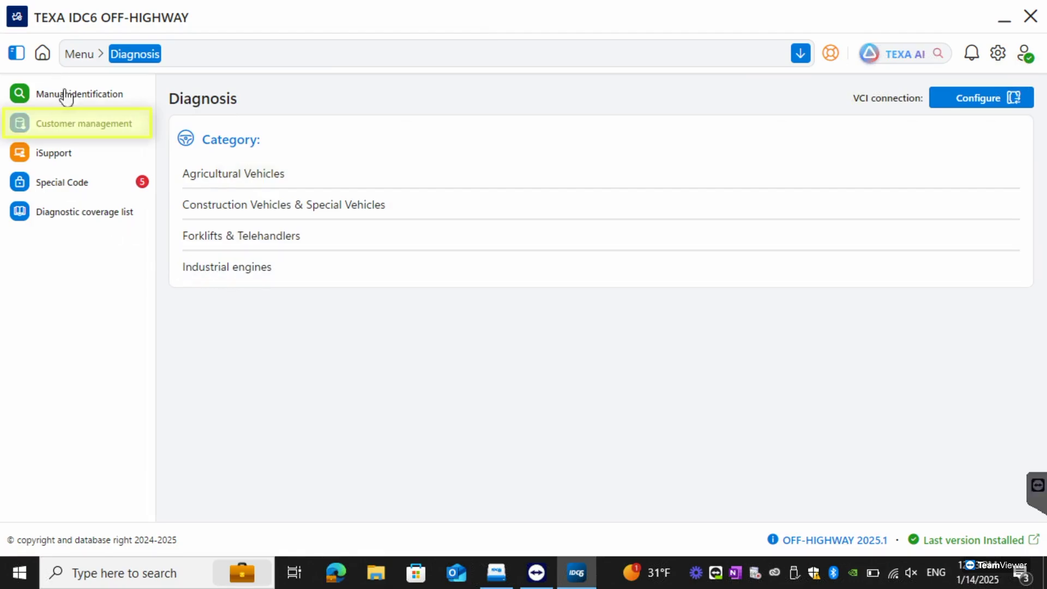
click(85, 125)
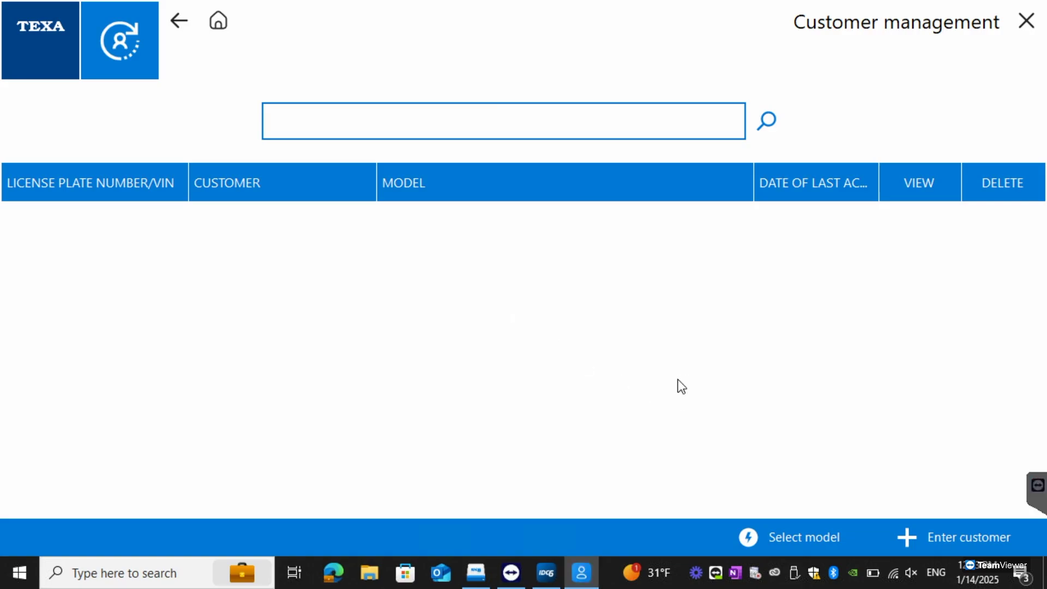
- Start a new customer vehicle, then discard the incomplete form without saving
click(907, 540)
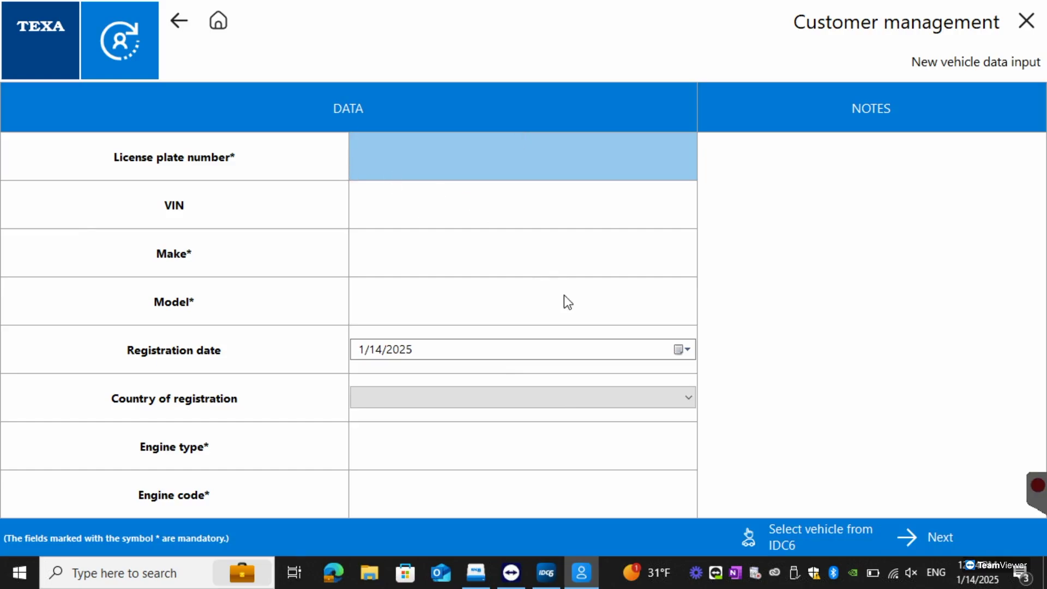
click(927, 541)
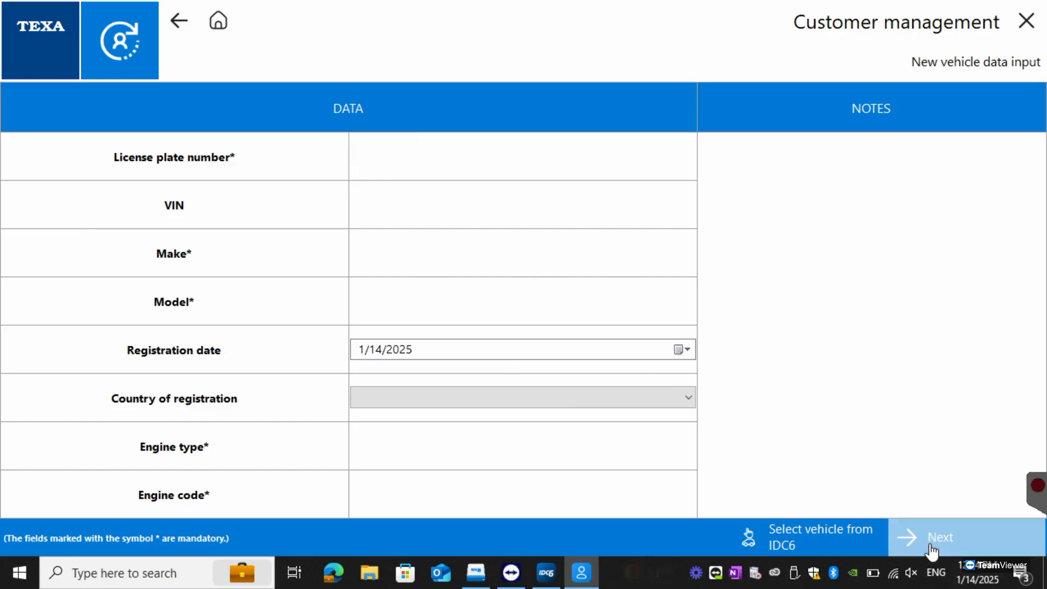
click(649, 342)
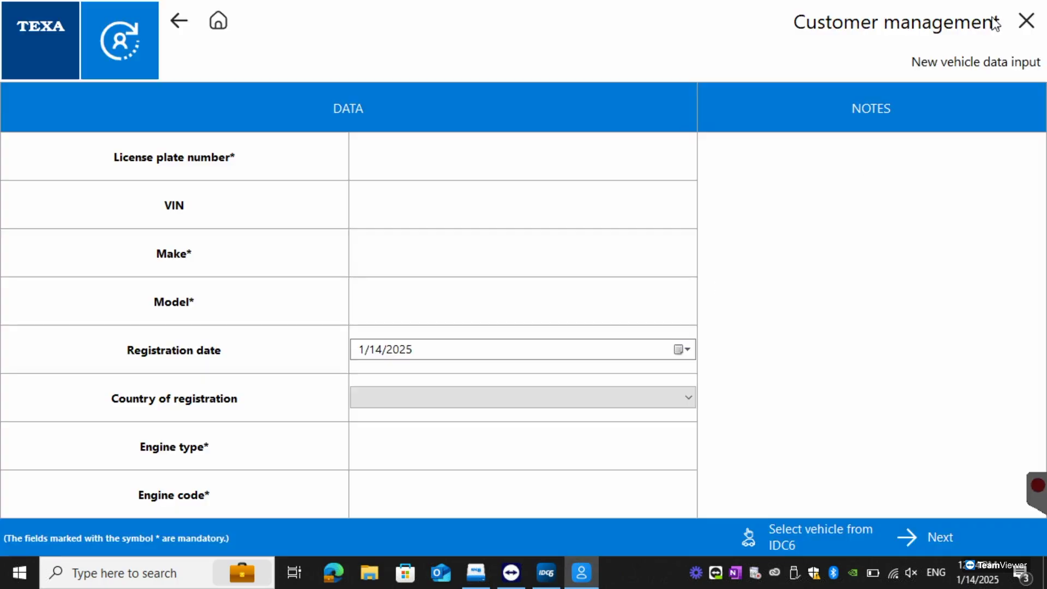
click(1026, 23)
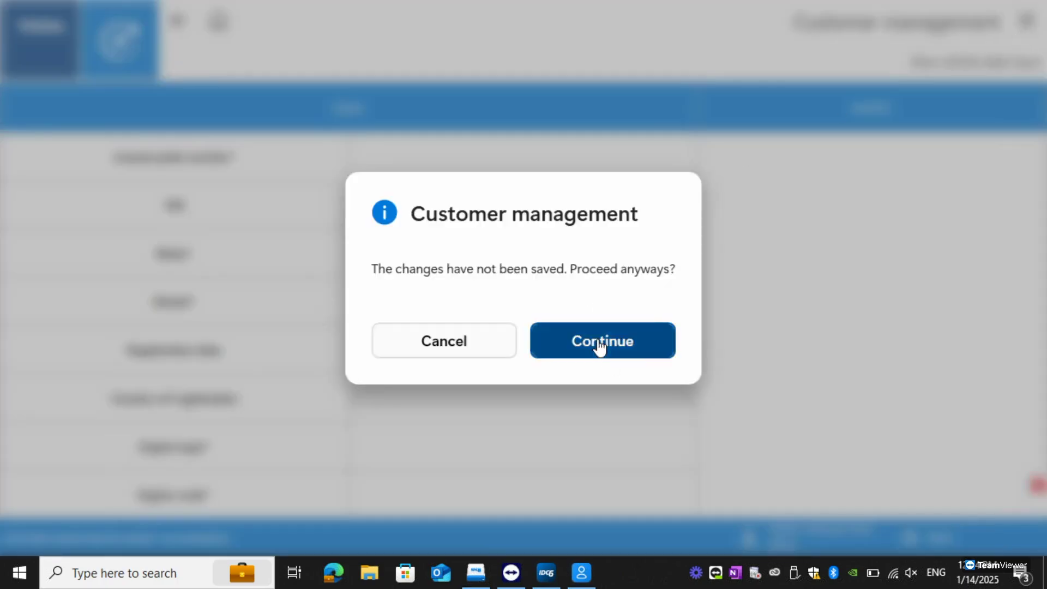
click(609, 354)
click(53, 156)
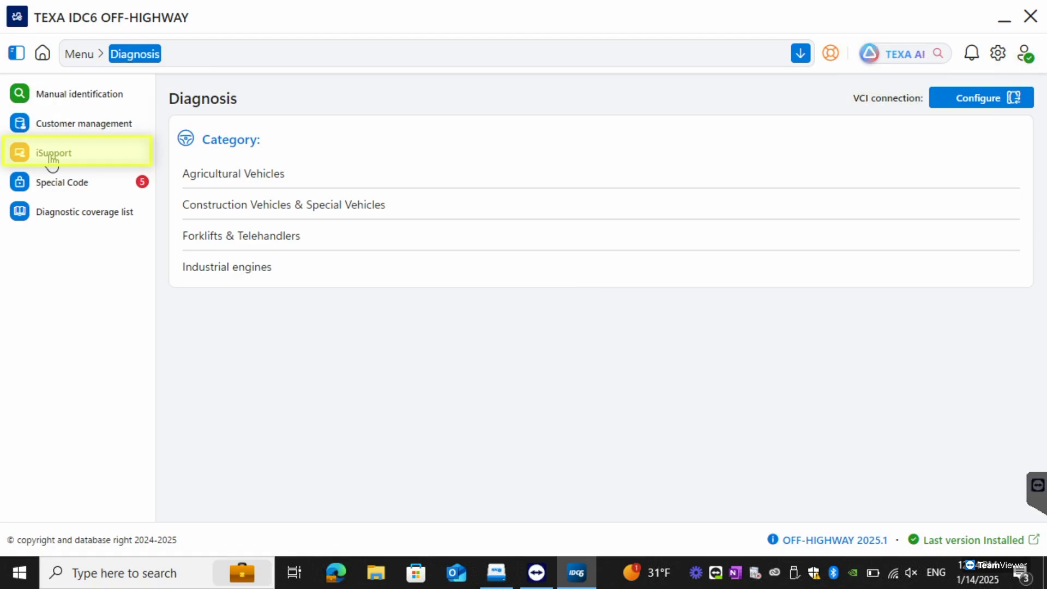
- Open Special Code, then list the Construction Vehicles & Special Vehicles makes
click(47, 180)
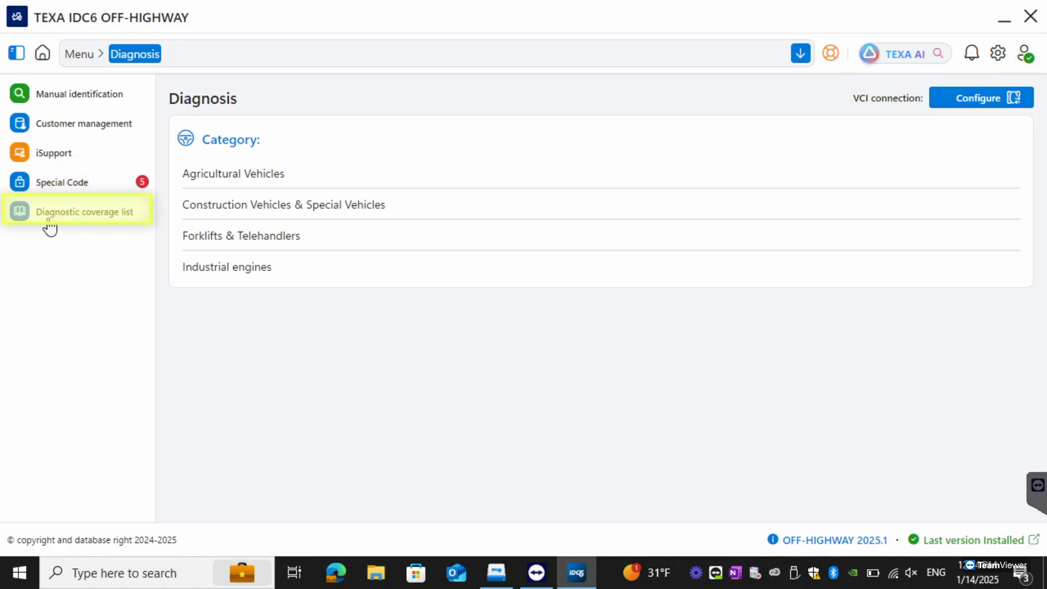
click(240, 211)
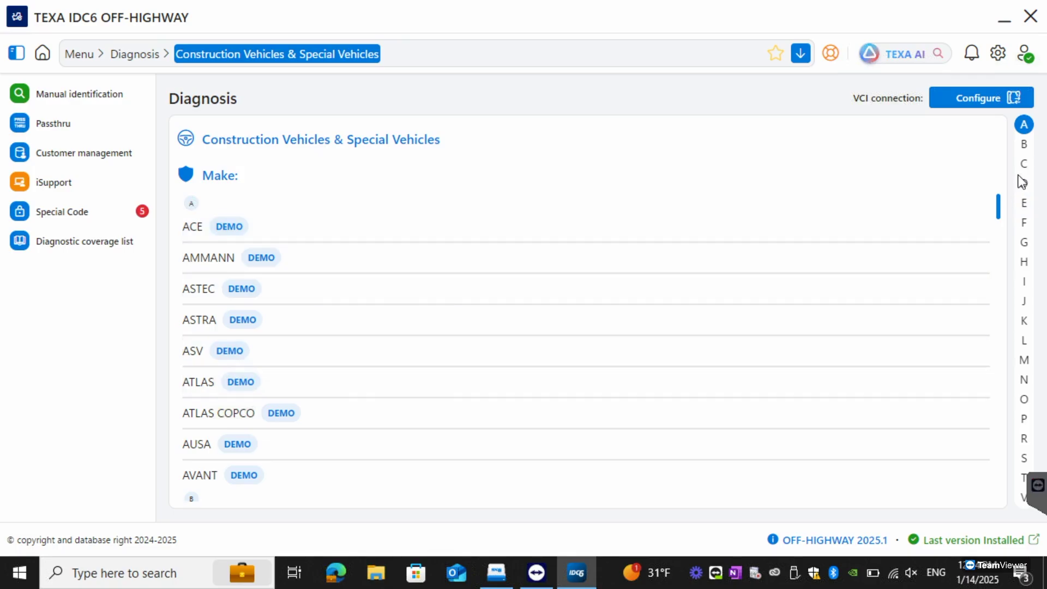
- Go to CATERPILLAR Excavators, expand Diesel injection, and bring up the 3151/T61 vs 3151/T38 cable choice
click(1023, 165)
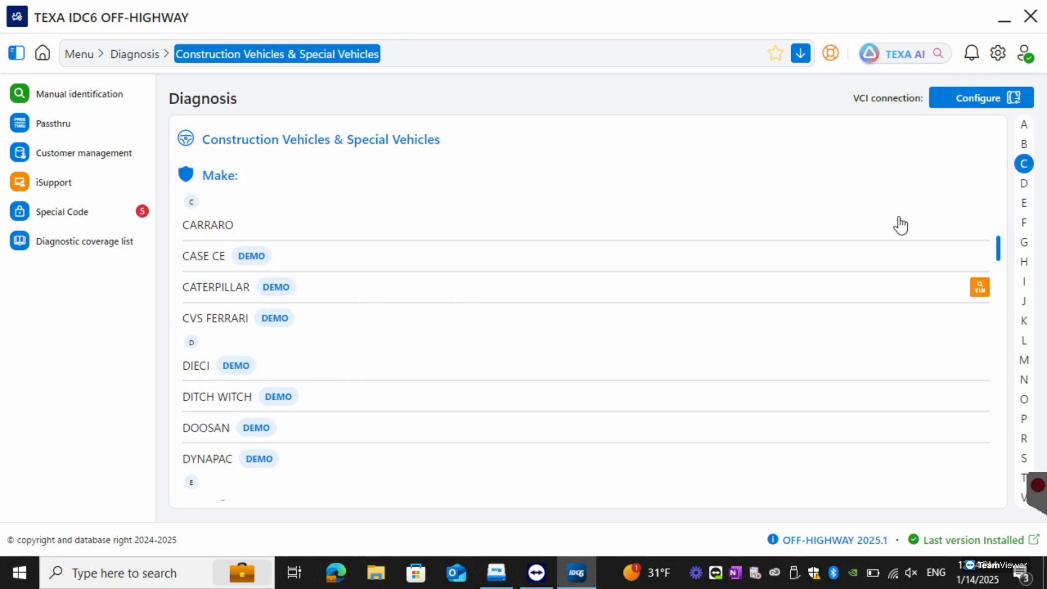
click(543, 295)
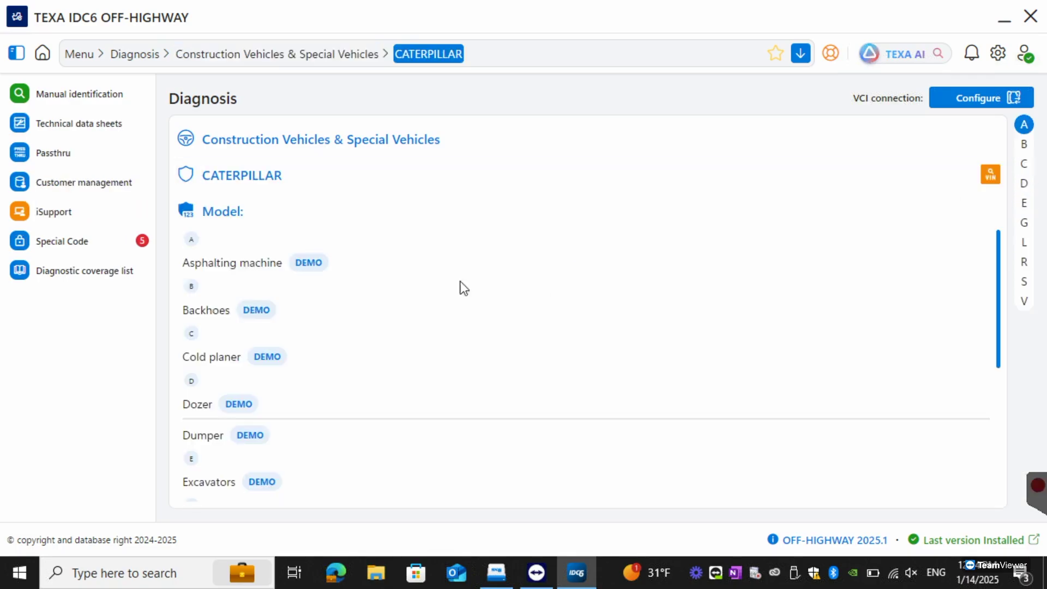
click(314, 482)
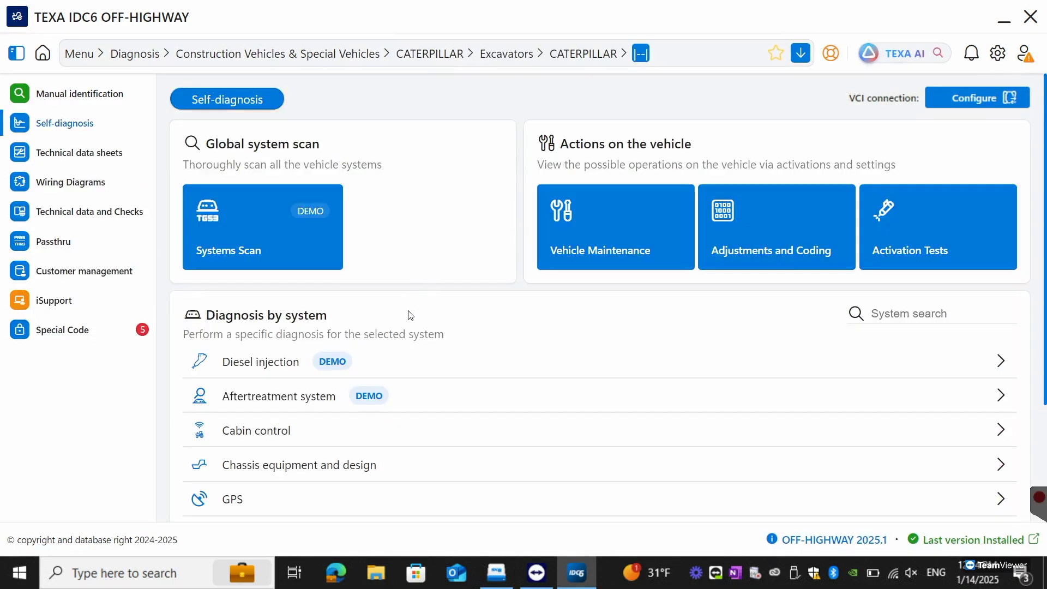
click(440, 368)
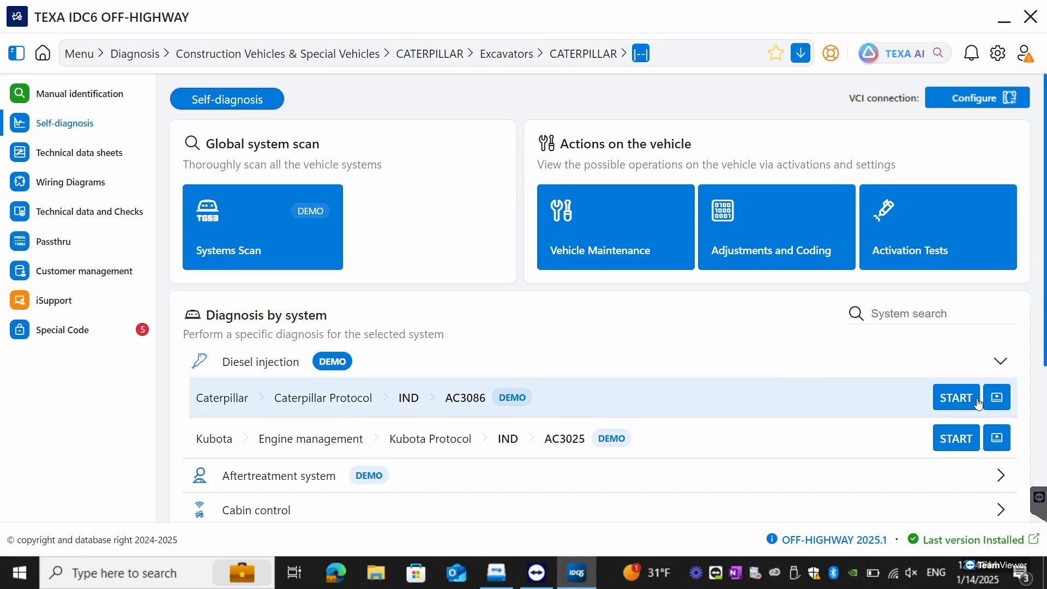
click(993, 403)
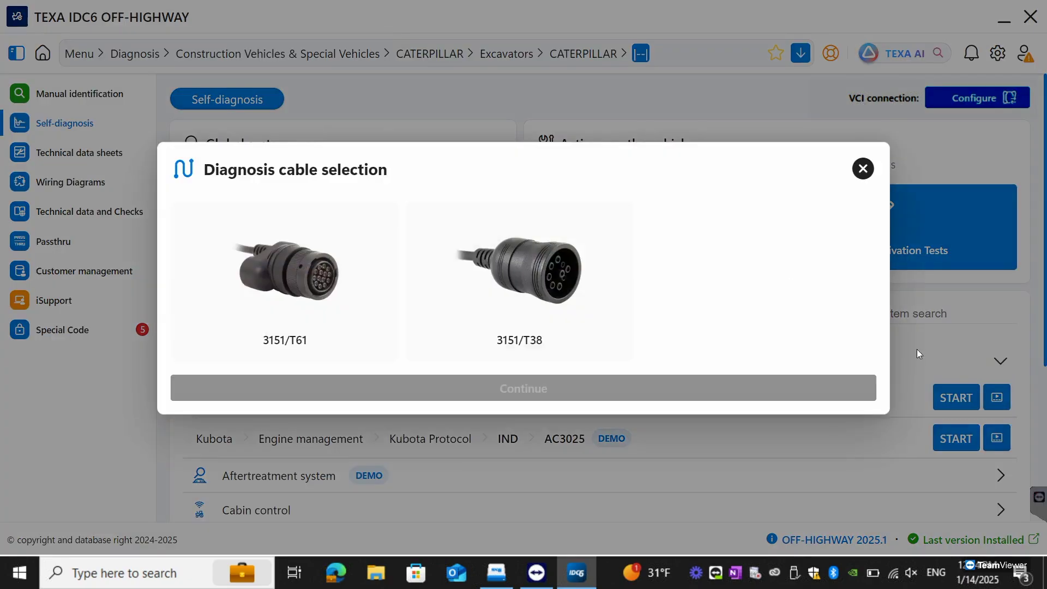
- Choose the 3151/T38 diagnosis cable, watch its connector location video, then bring up the technical data sheets
click(559, 288)
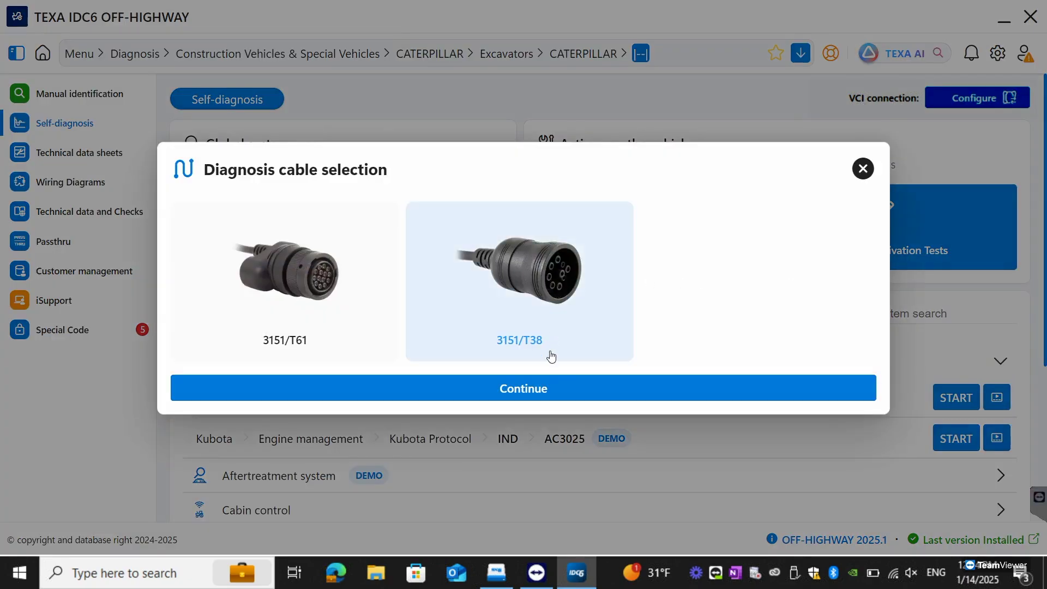
click(548, 388)
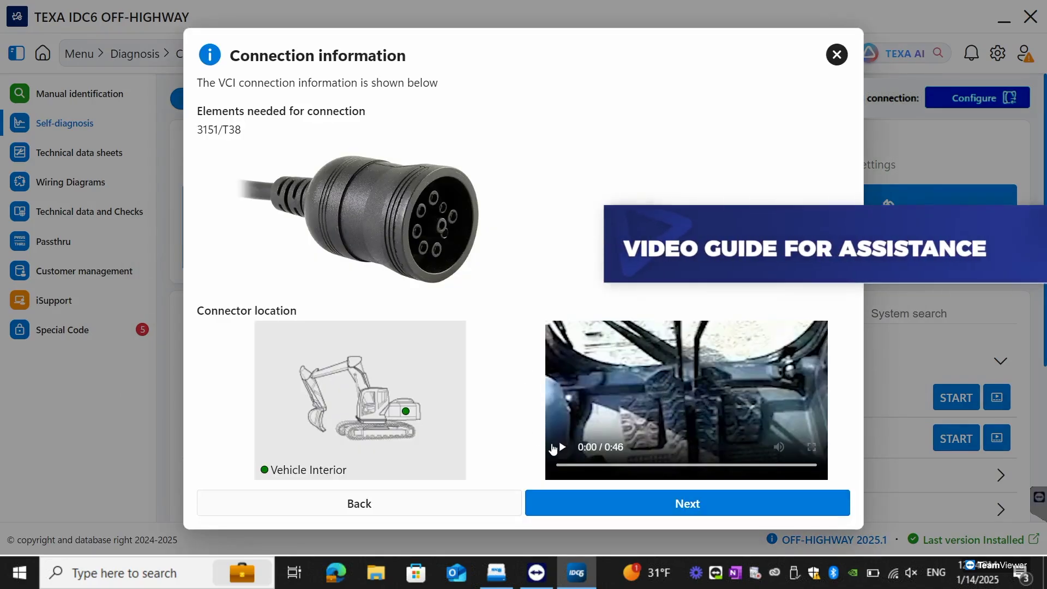
click(562, 448)
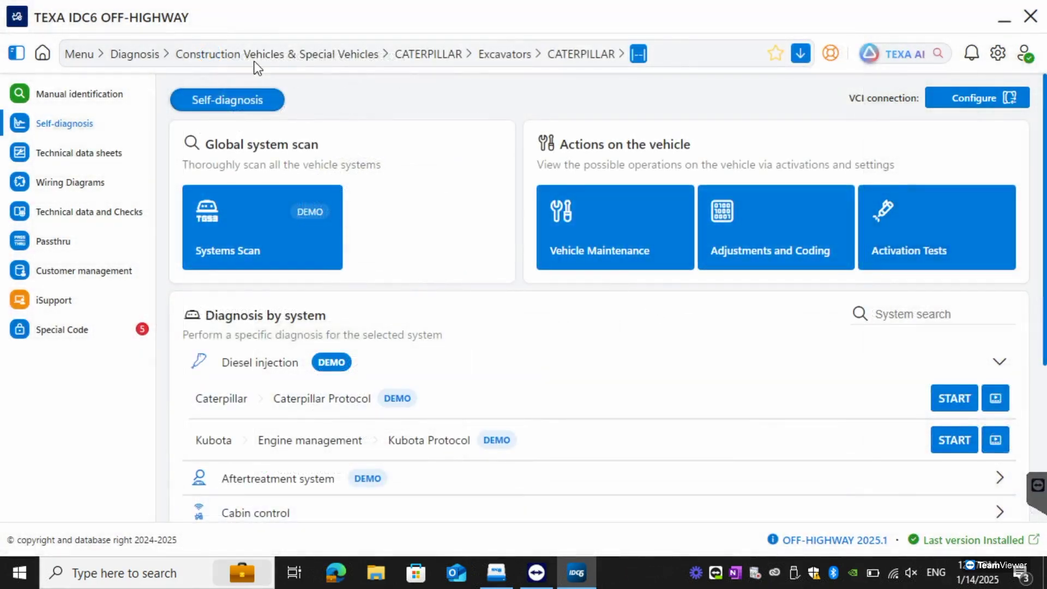
click(52, 155)
- Browse the Kubota engine management and vehicle-level sheets, then list the Diesel injection wiring diagrams
click(311, 218)
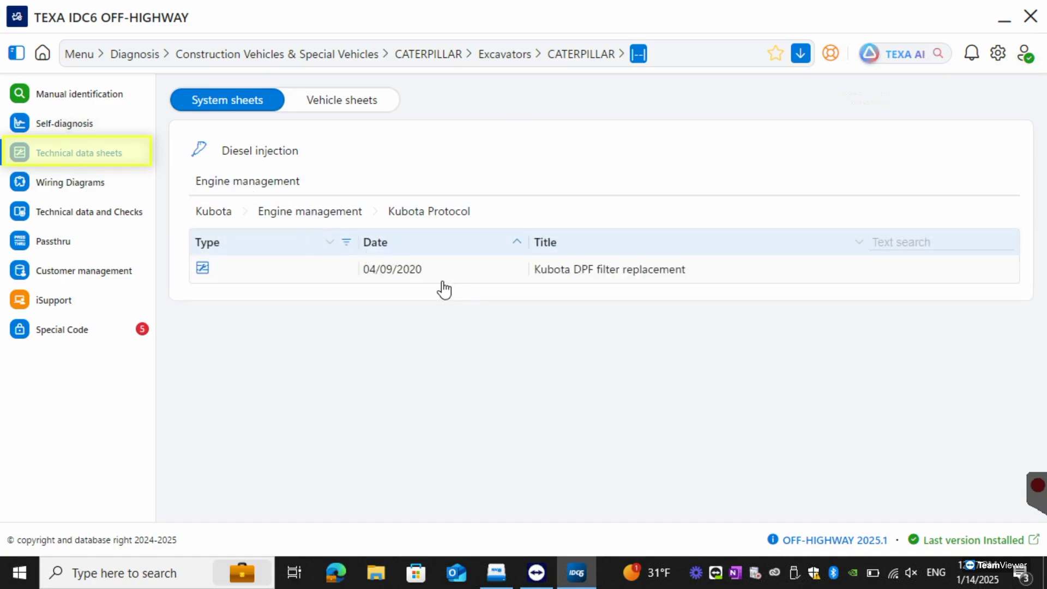
click(349, 107)
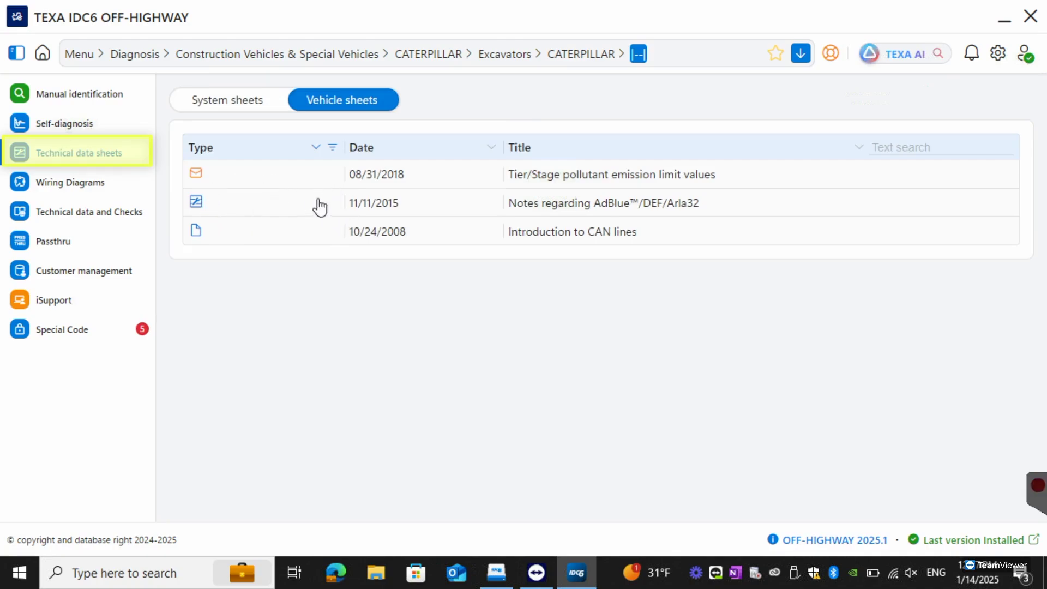
click(50, 182)
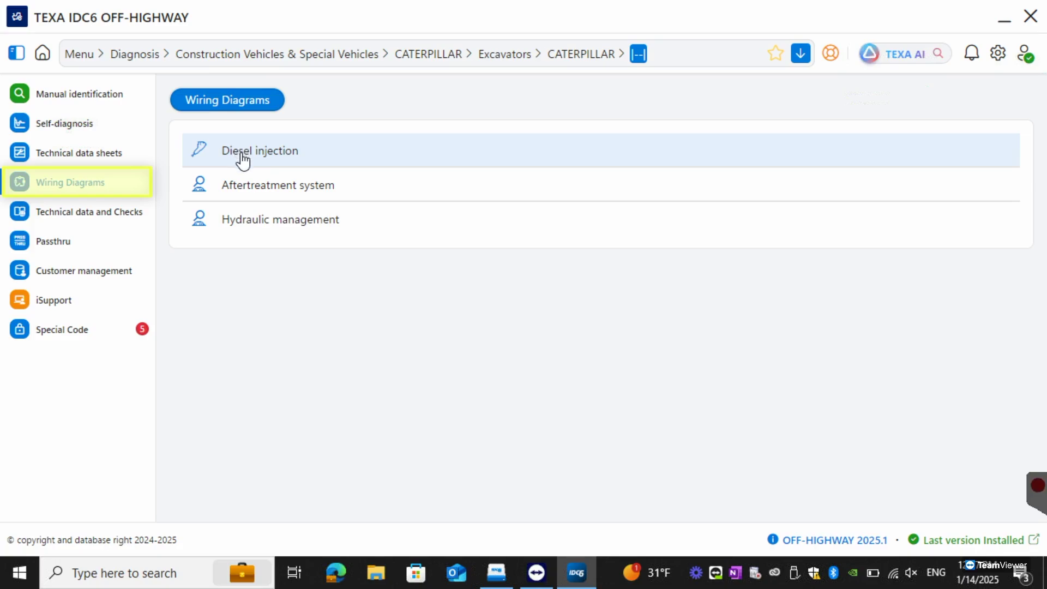
click(243, 158)
- Open the 325C LCR injection diagram and the component sheet for the I272 fuel pump switch
click(381, 375)
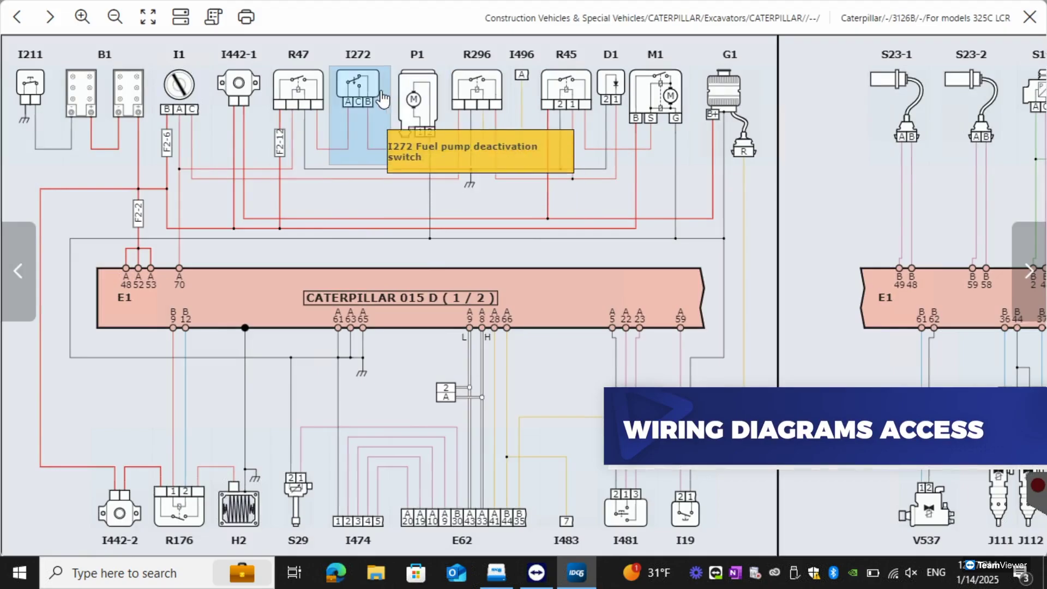
click(380, 113)
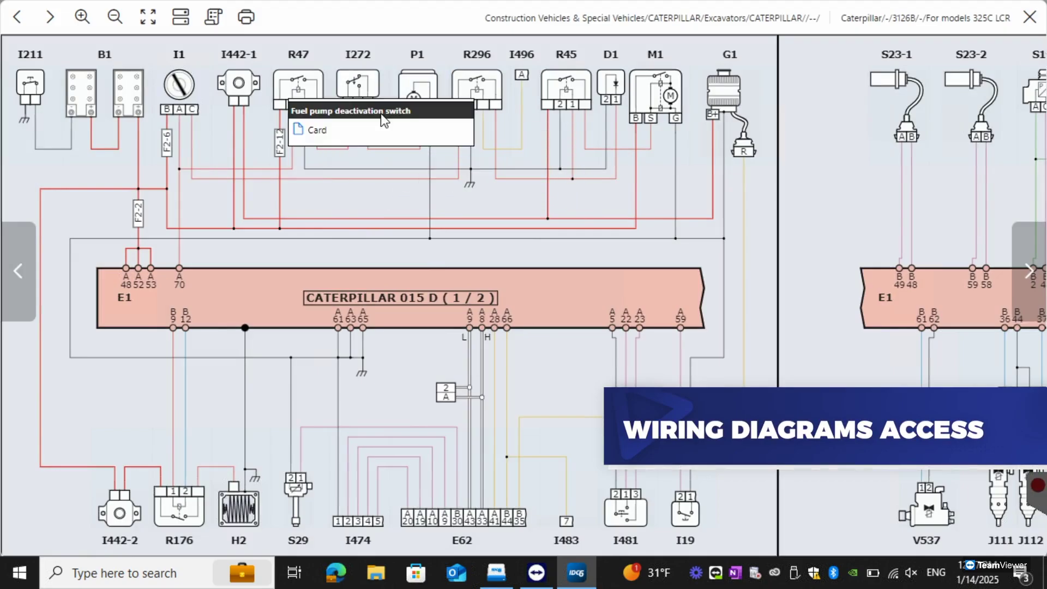
mouse_move(360, 131)
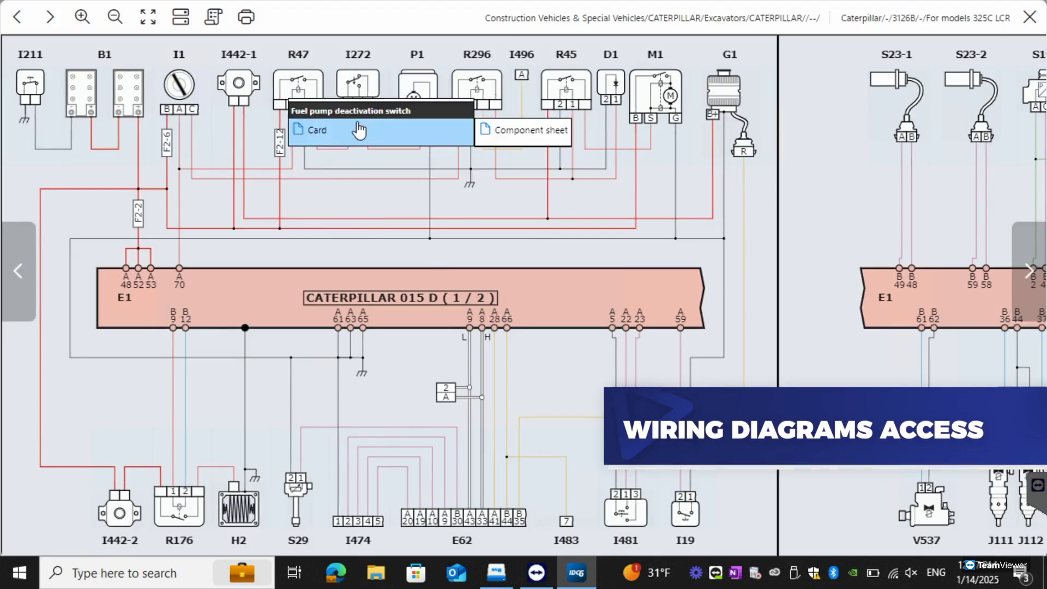
click(493, 139)
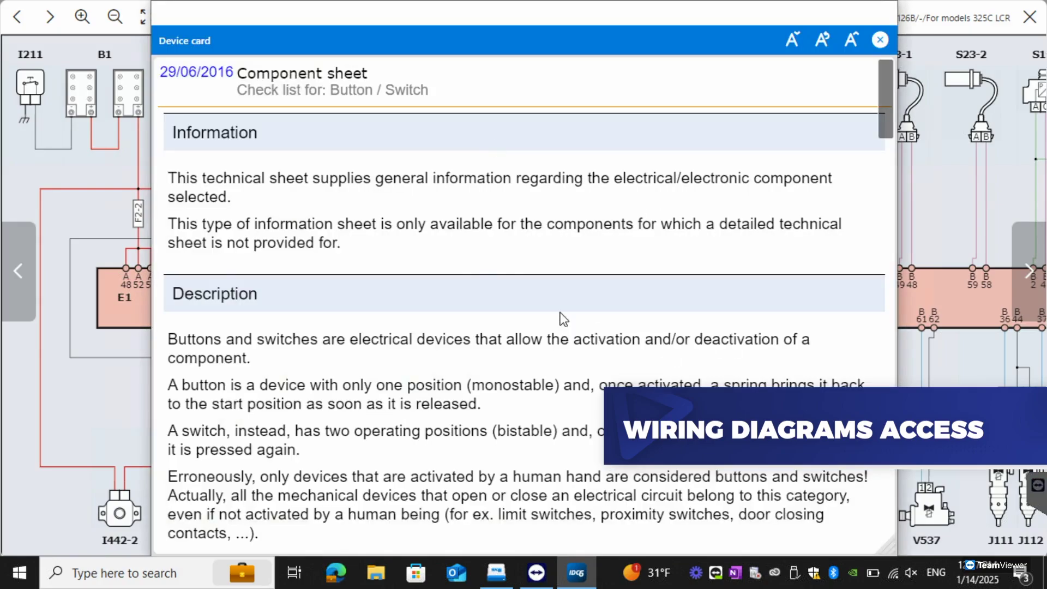
- Scroll through the Button/Switch component sheet, then close it and the diagram
scroll(563, 319, down, 8)
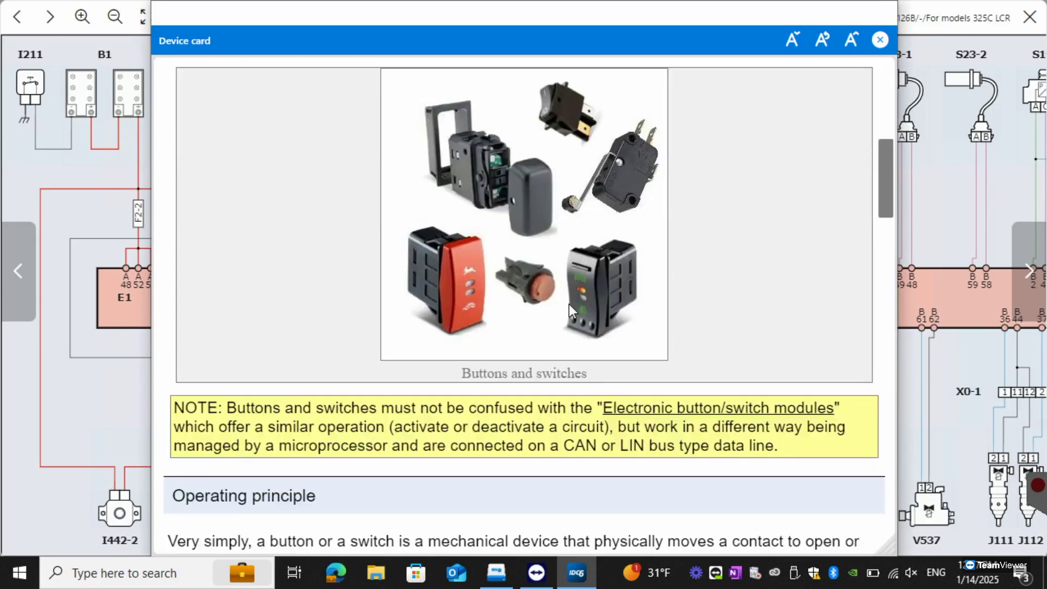
scroll(568, 303, down, 4)
scroll(565, 305, down, 7)
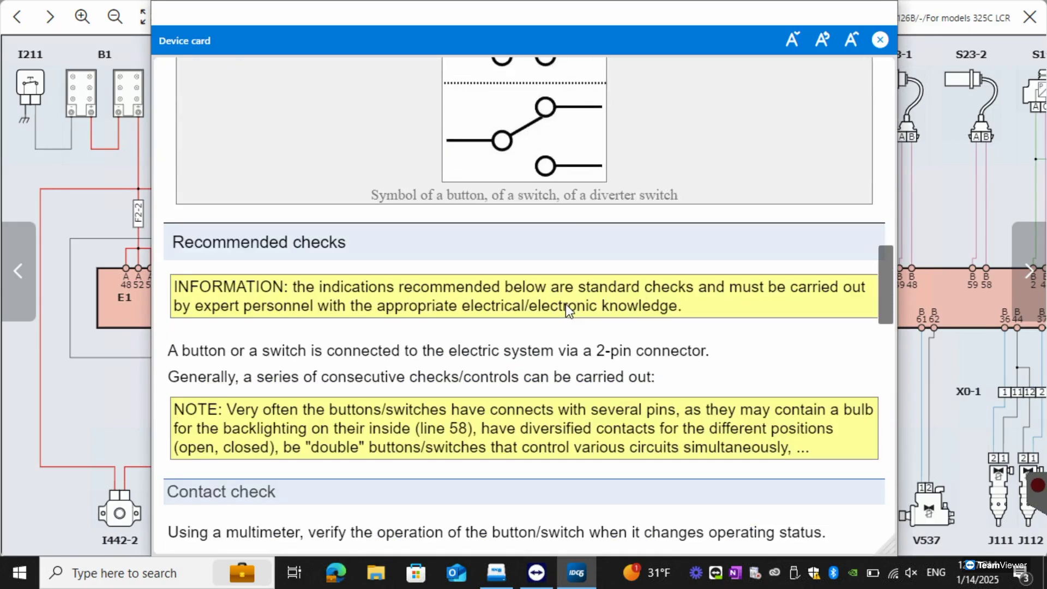
scroll(561, 318, down, 9)
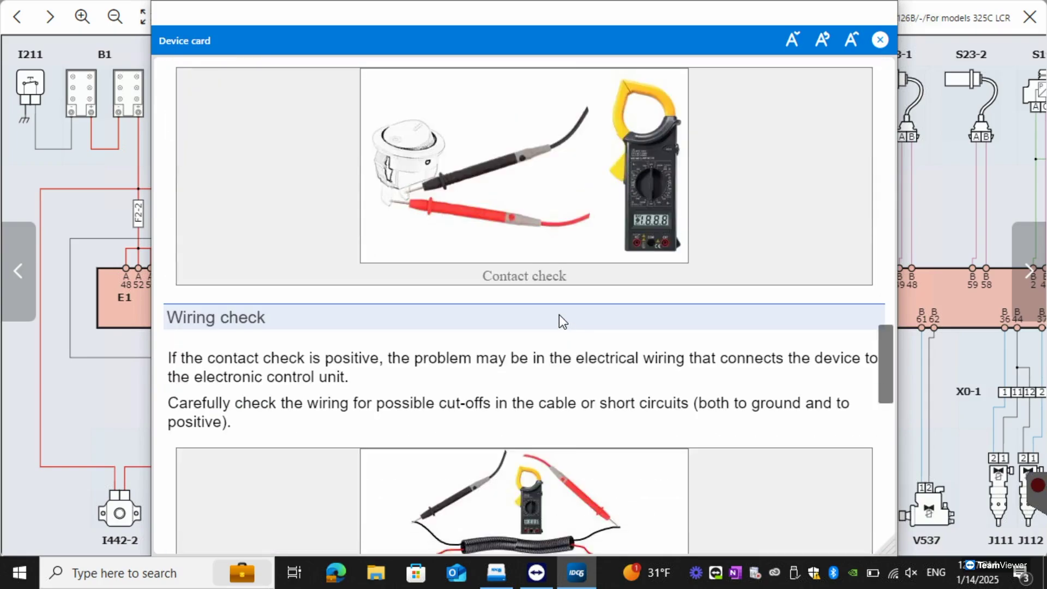
scroll(558, 314, down, 10)
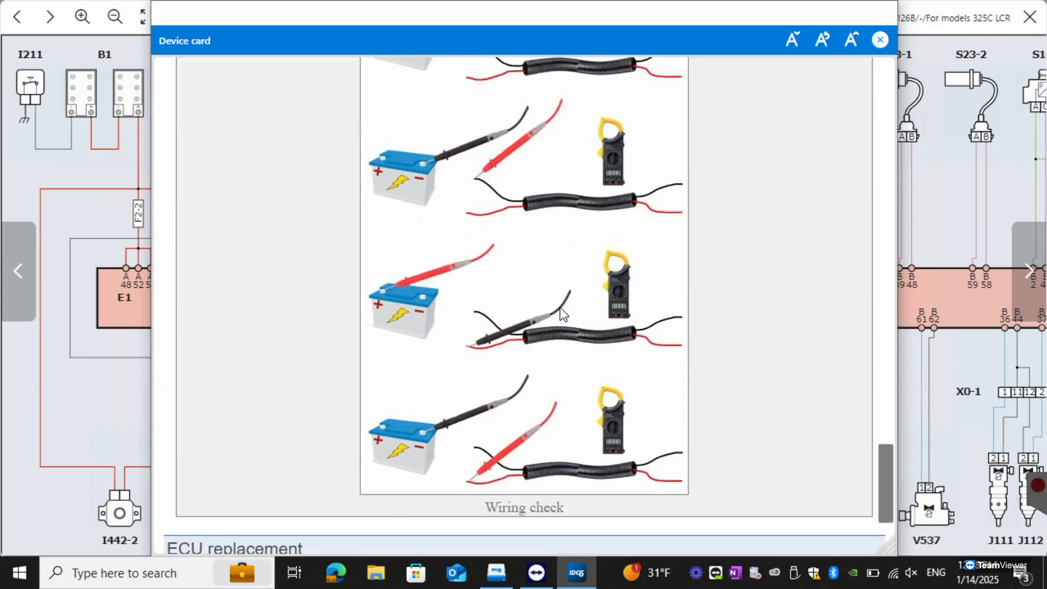
click(879, 40)
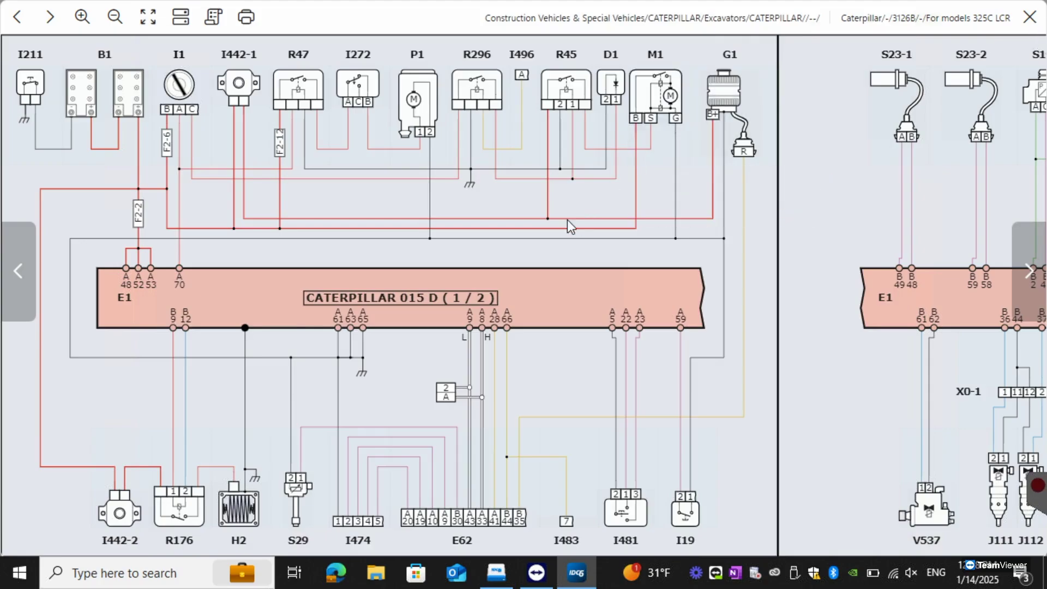
click(1029, 17)
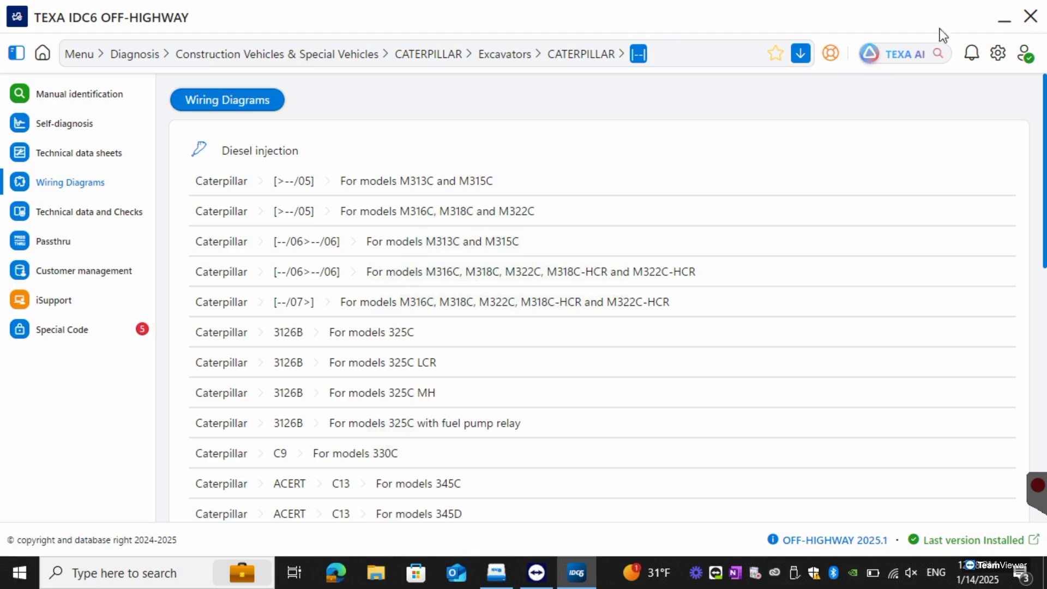
- Open the Caterpillar 4,4 L (C4 GLE) mechanical data sheet and expand its Injection system data
click(59, 217)
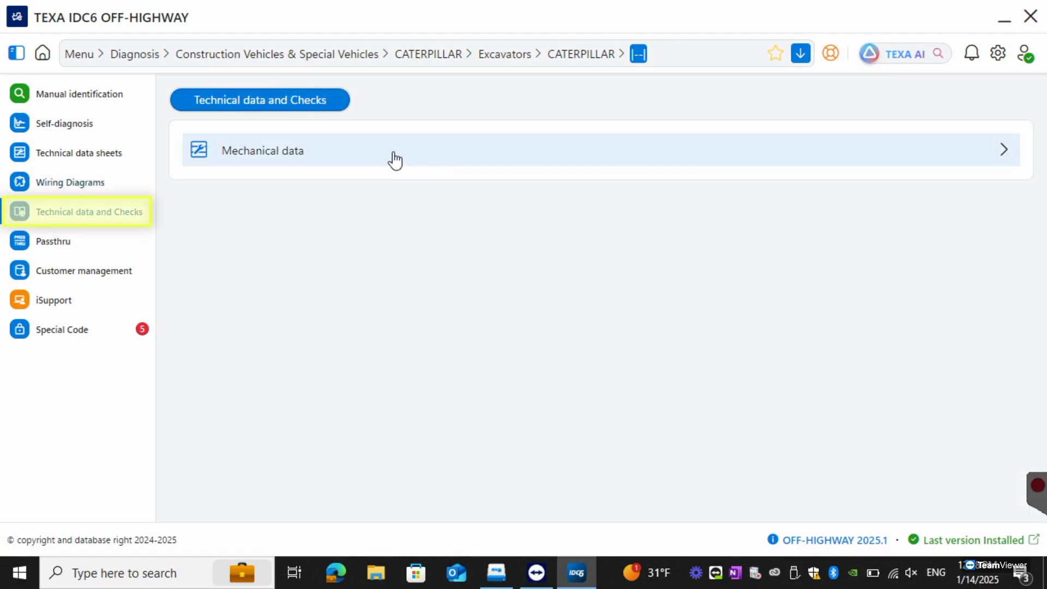
click(395, 159)
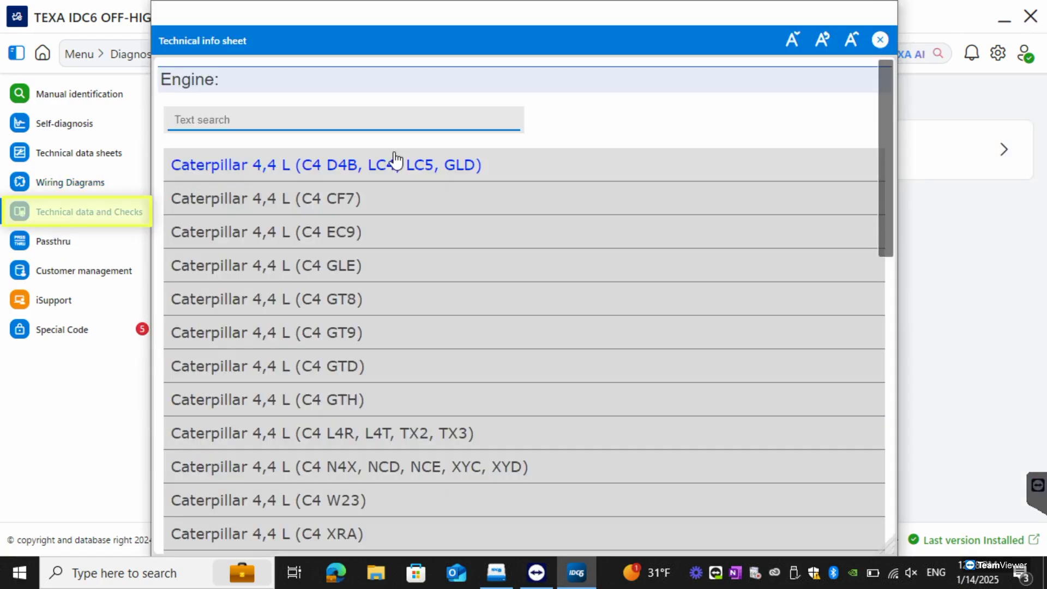
click(269, 276)
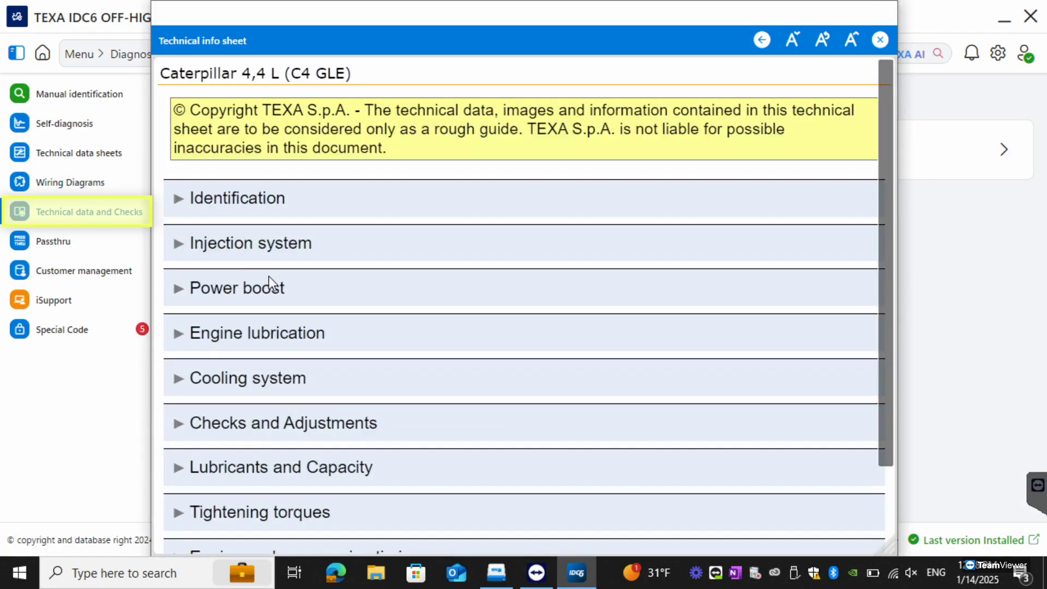
click(256, 249)
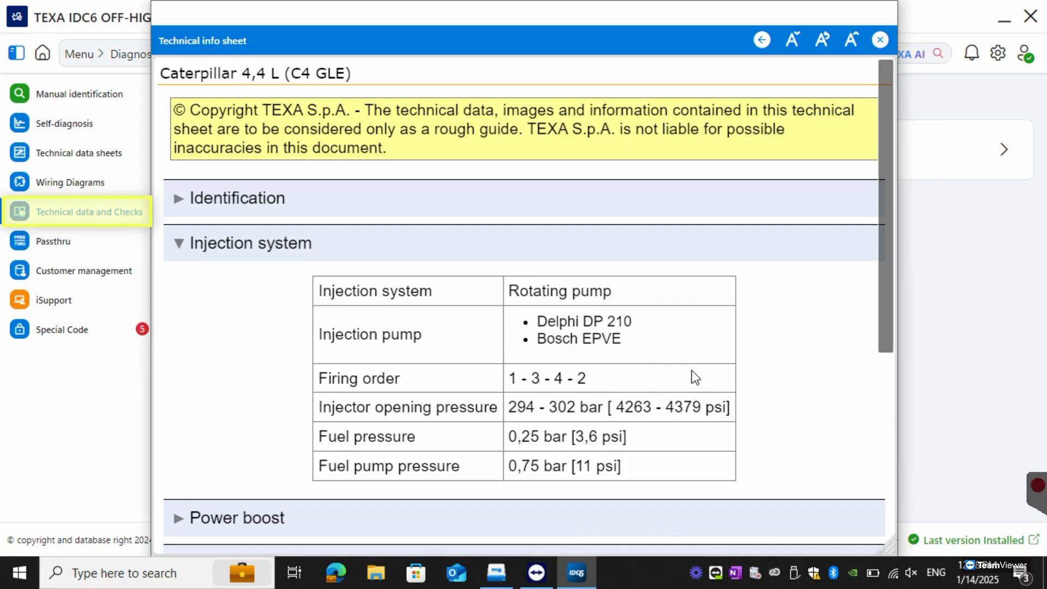
scroll(691, 388, down, 4)
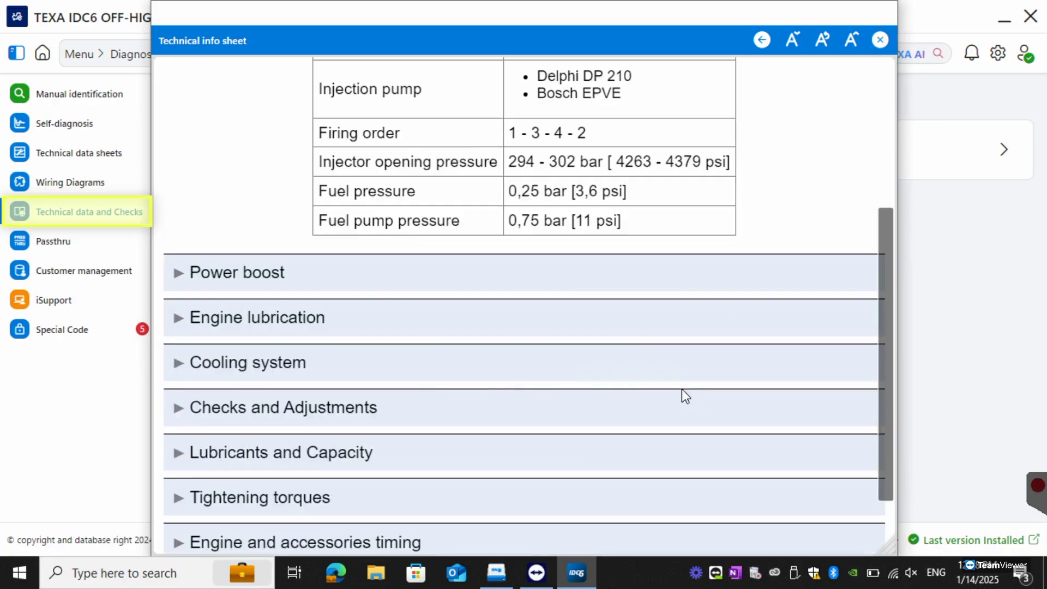
- Review the Engine lubrication and Lubricants and Capacity data, then close the sheet
click(335, 318)
scroll(672, 347, down, 5)
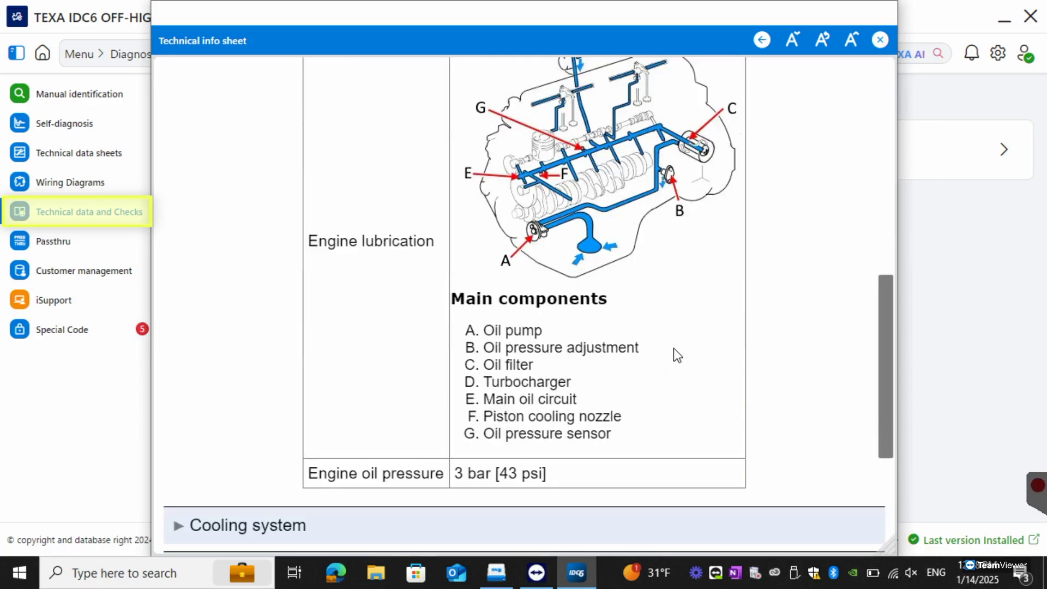
scroll(657, 359, down, 4)
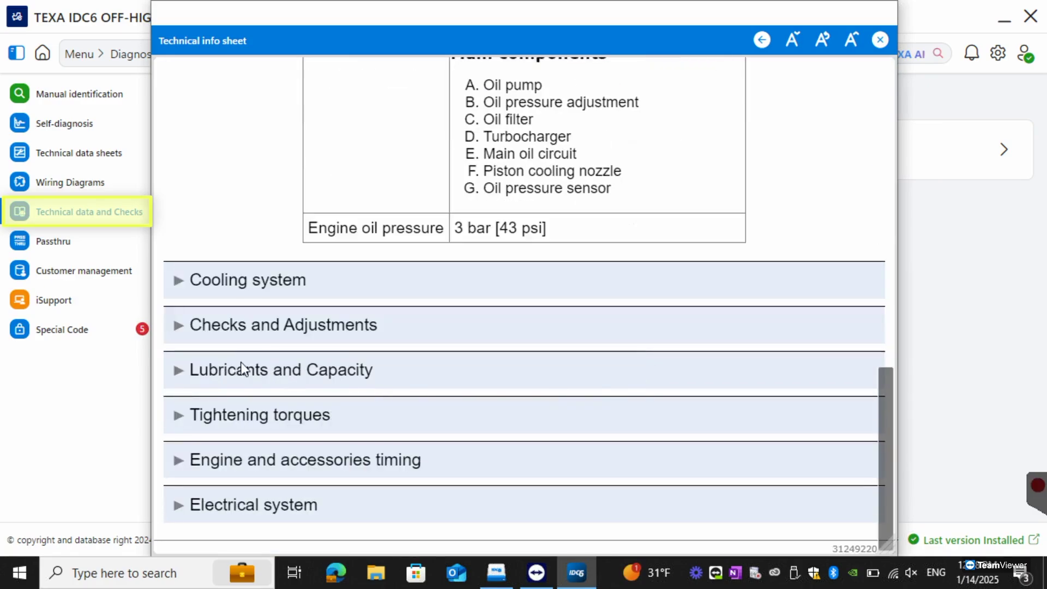
click(295, 374)
scroll(685, 388, down, 1)
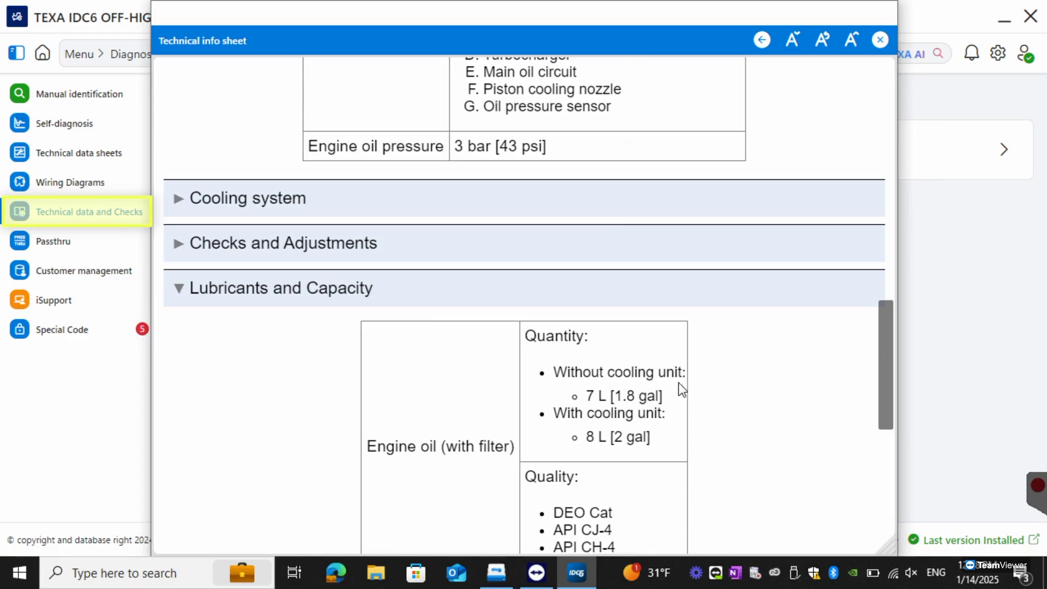
scroll(725, 361, down, 2)
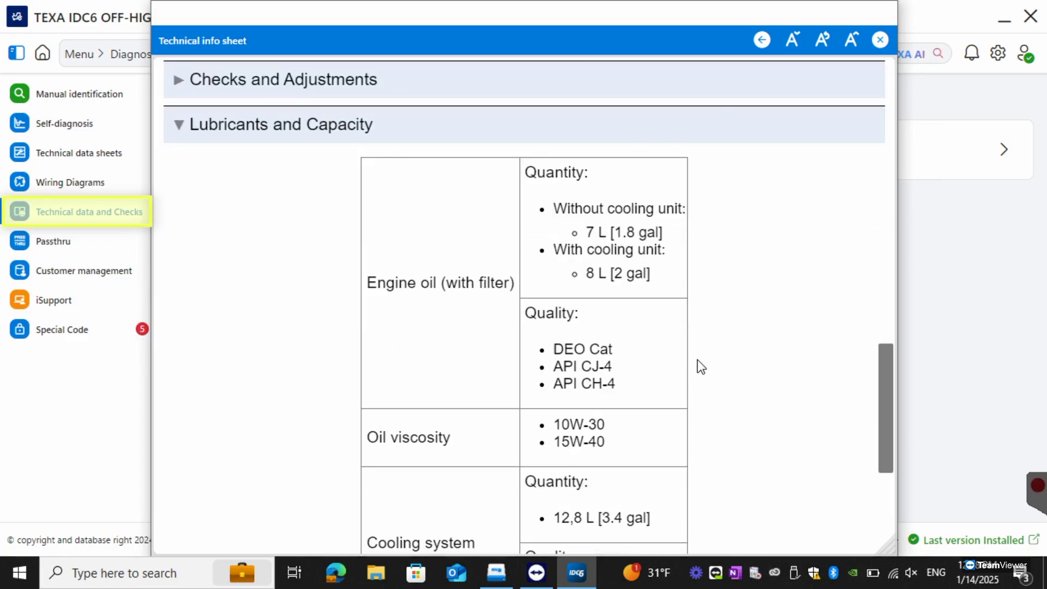
scroll(698, 365, down, 2)
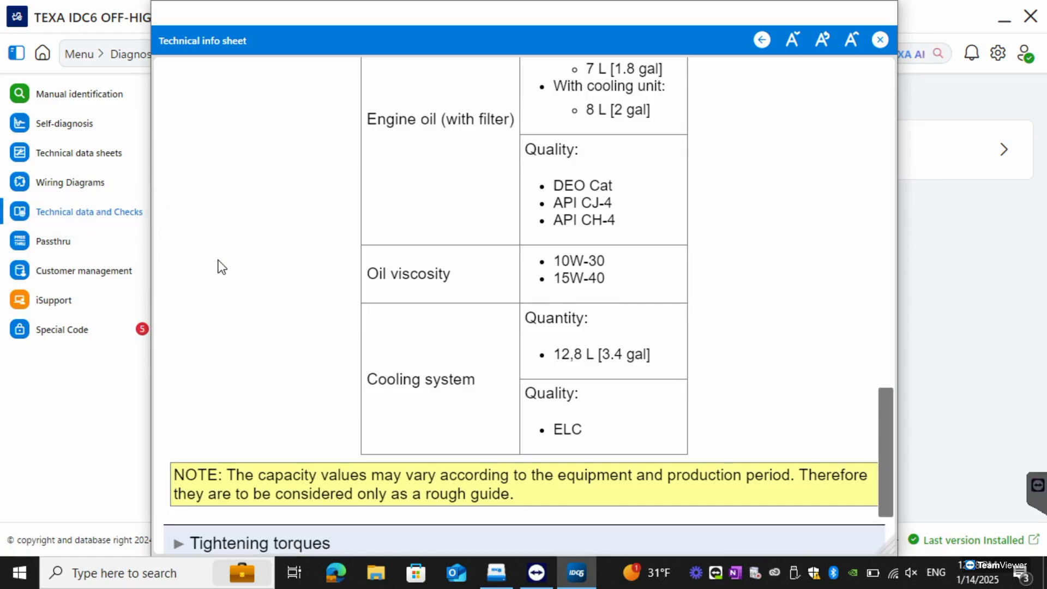
click(880, 39)
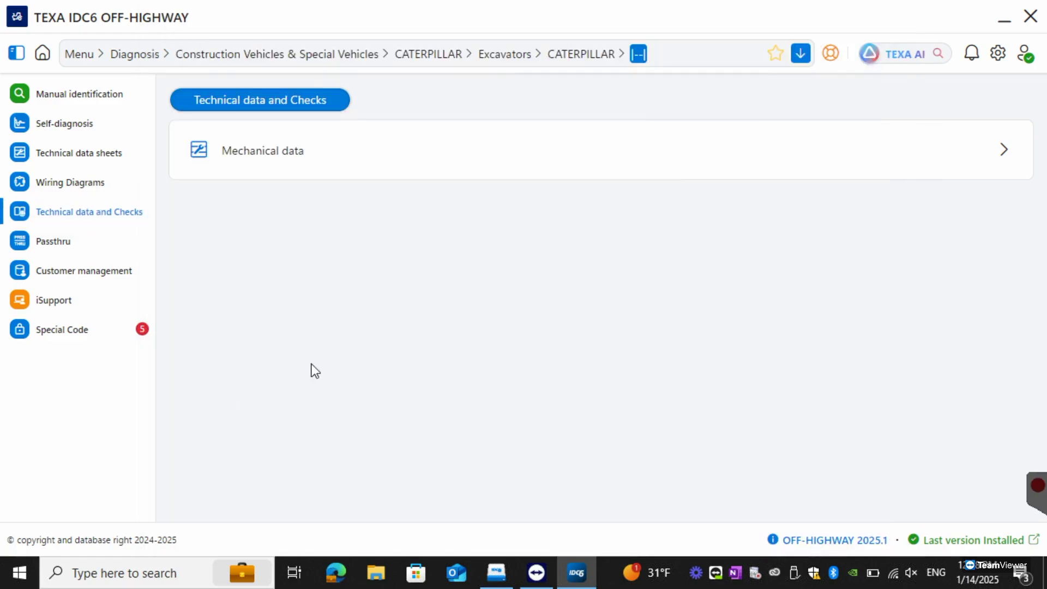
click(66, 247)
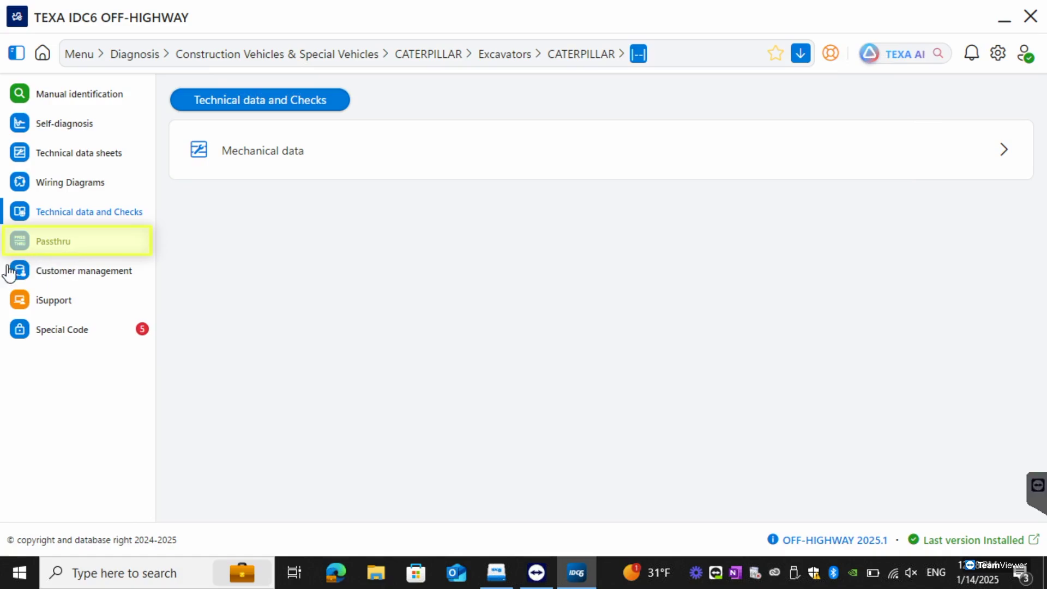
click(39, 274)
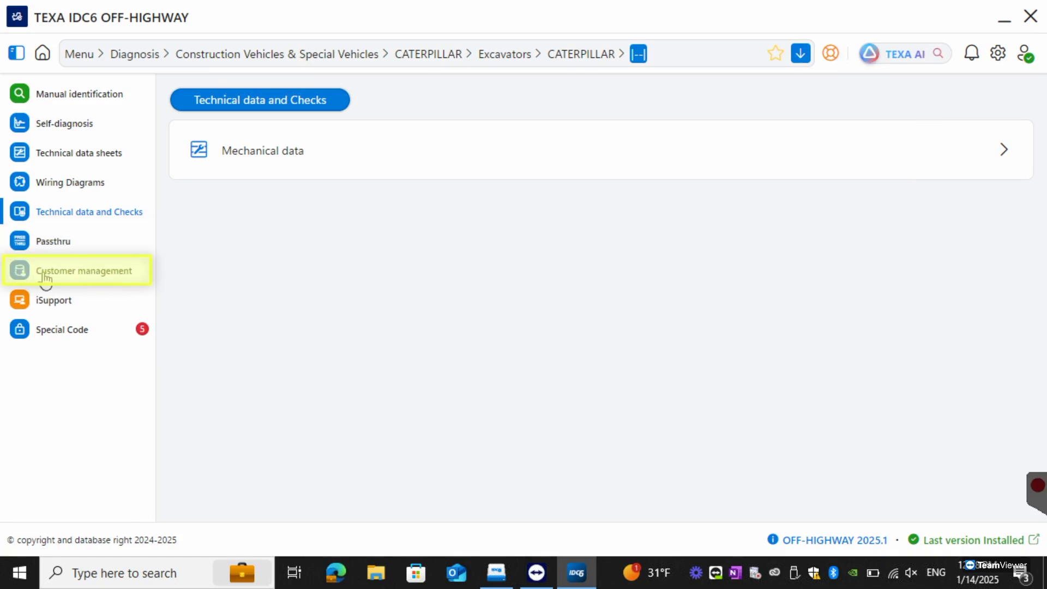
click(44, 124)
- Check the Vehicle Maintenance and Adjustments and Coding tiles, then launch Systems Scan
scroll(603, 335, up, 3)
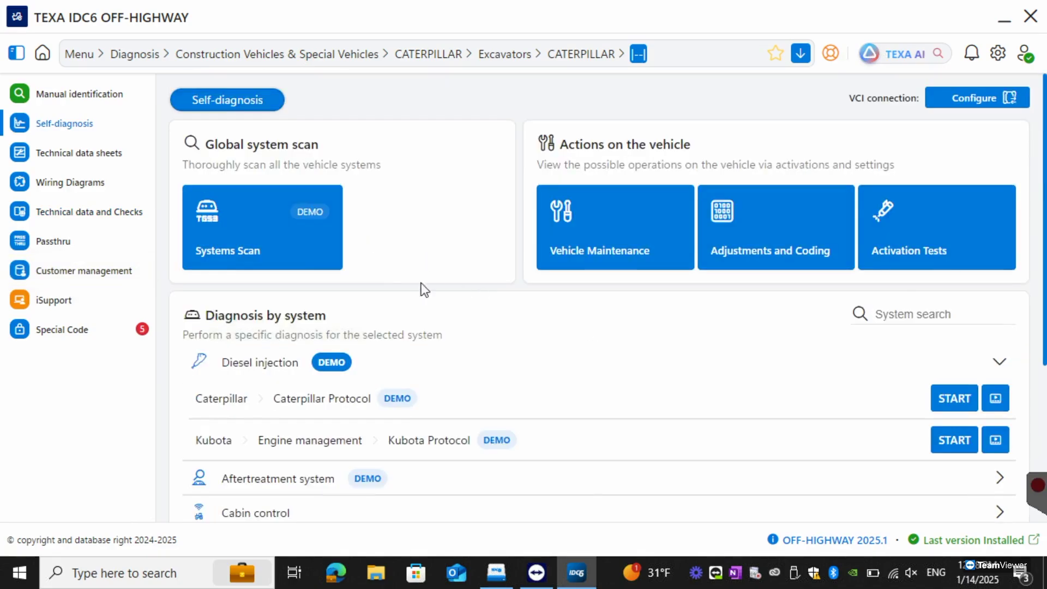
click(586, 233)
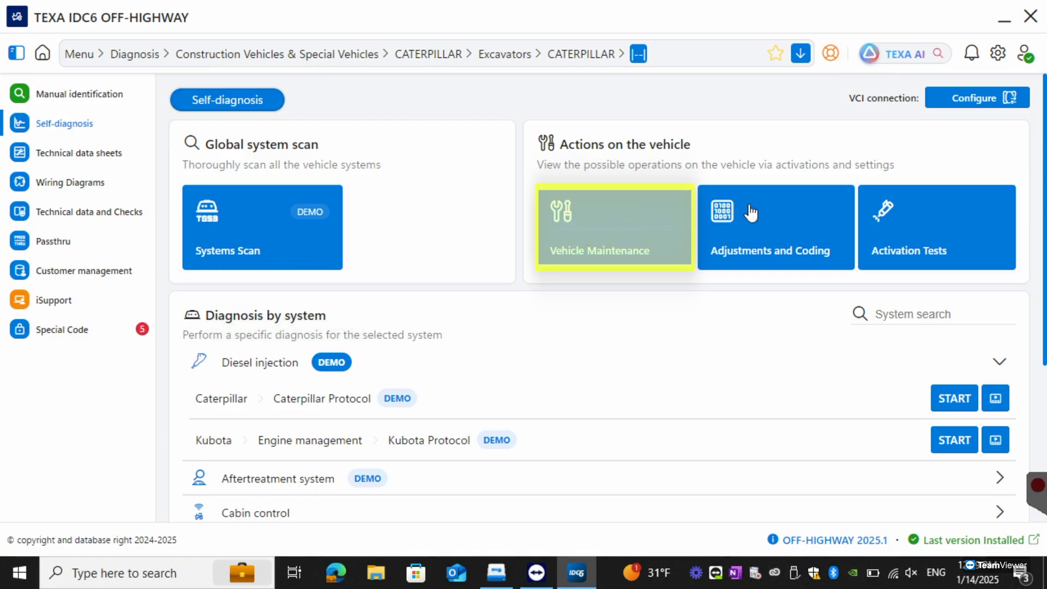
click(753, 247)
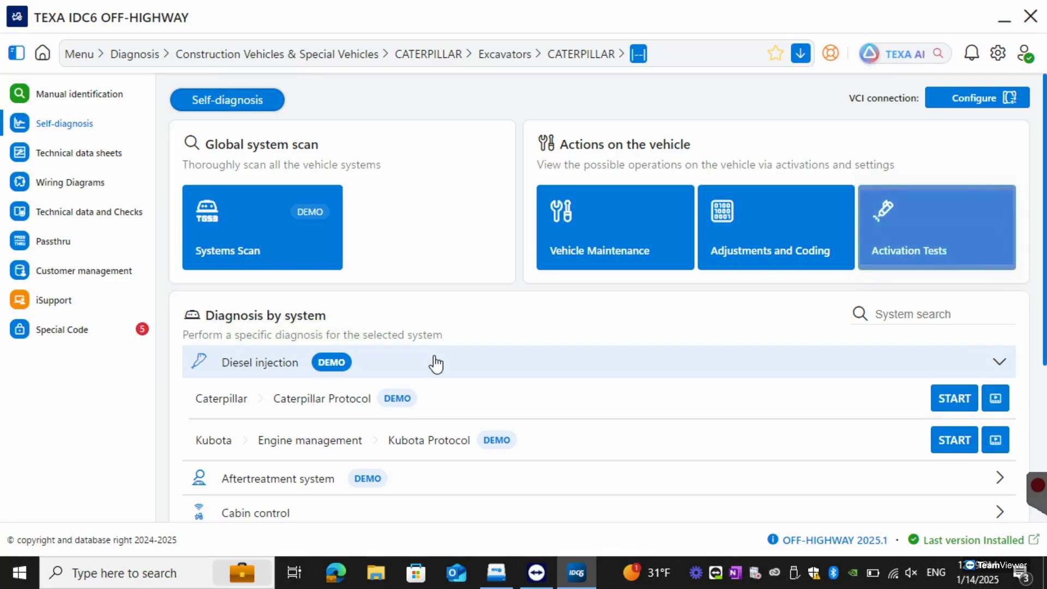
click(252, 210)
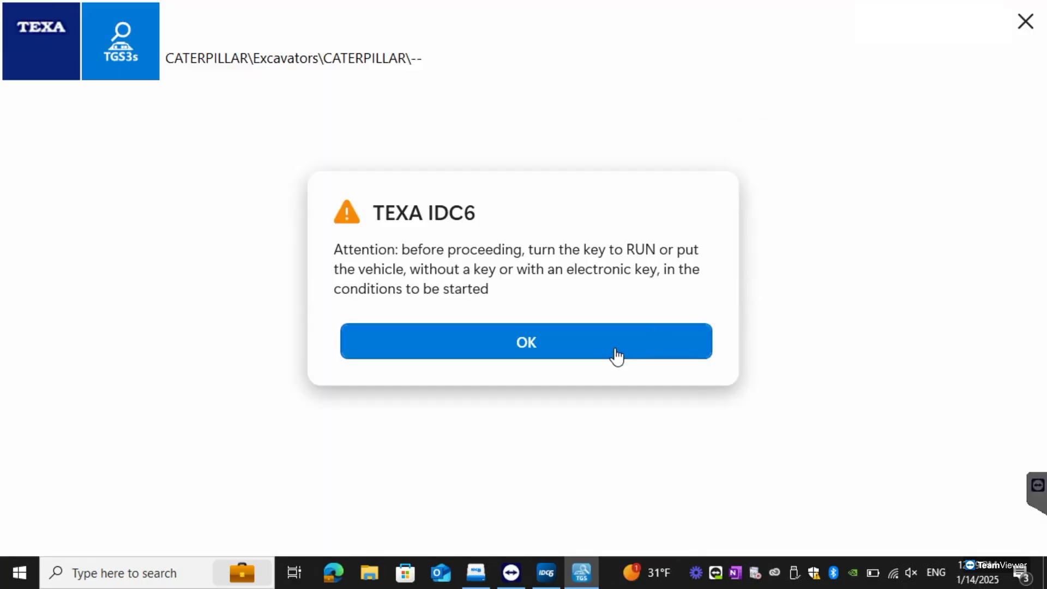
- Acknowledge the key-to-RUN warning to run the scan, then show AI info for J1939 3820
click(615, 357)
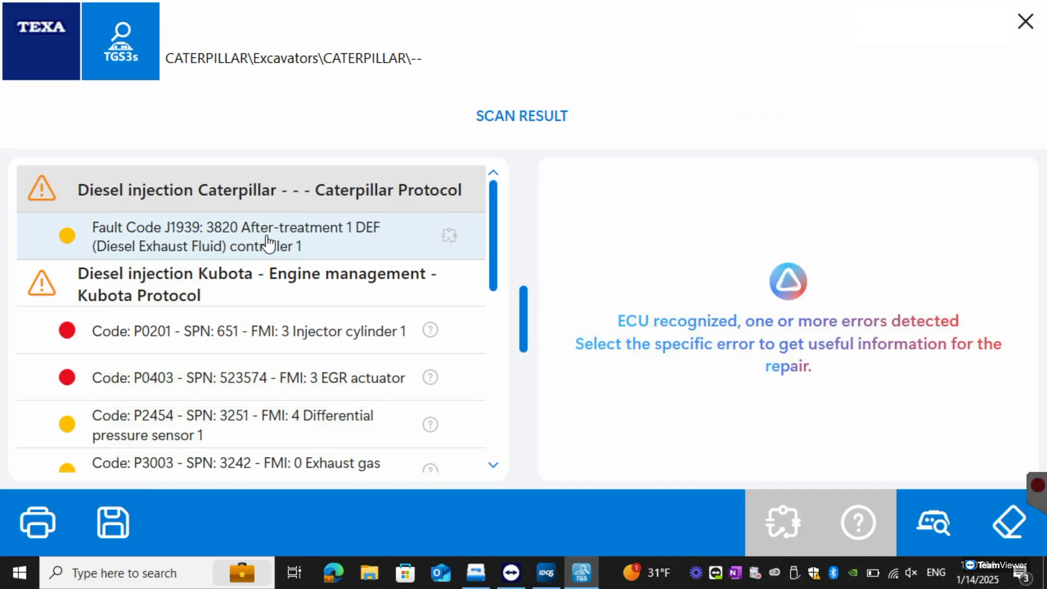
click(222, 225)
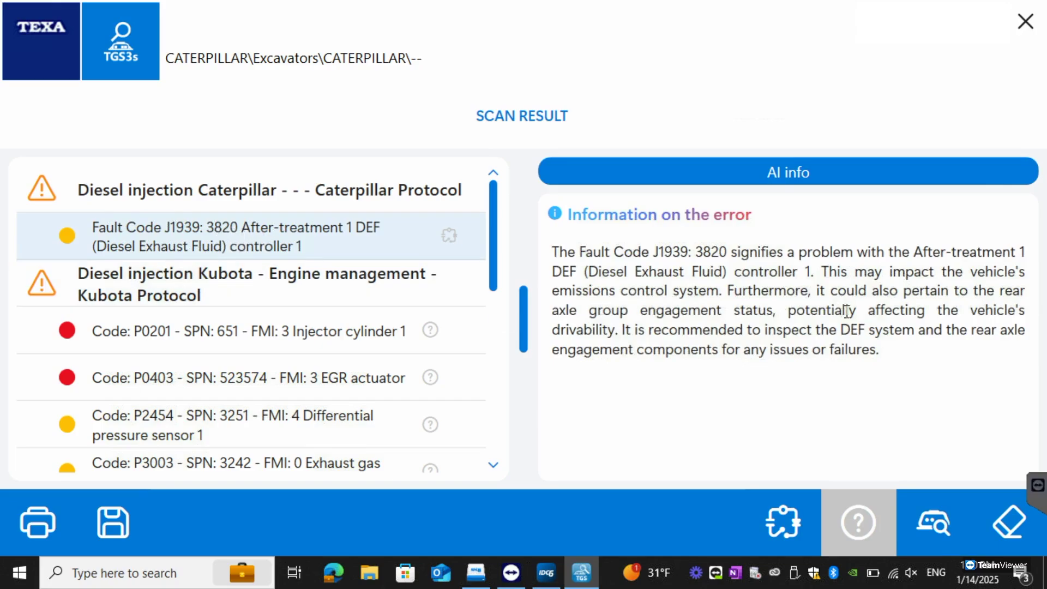
- Show and scroll the AI explanation for Kubota fault P0201 injector cylinder 1
click(279, 344)
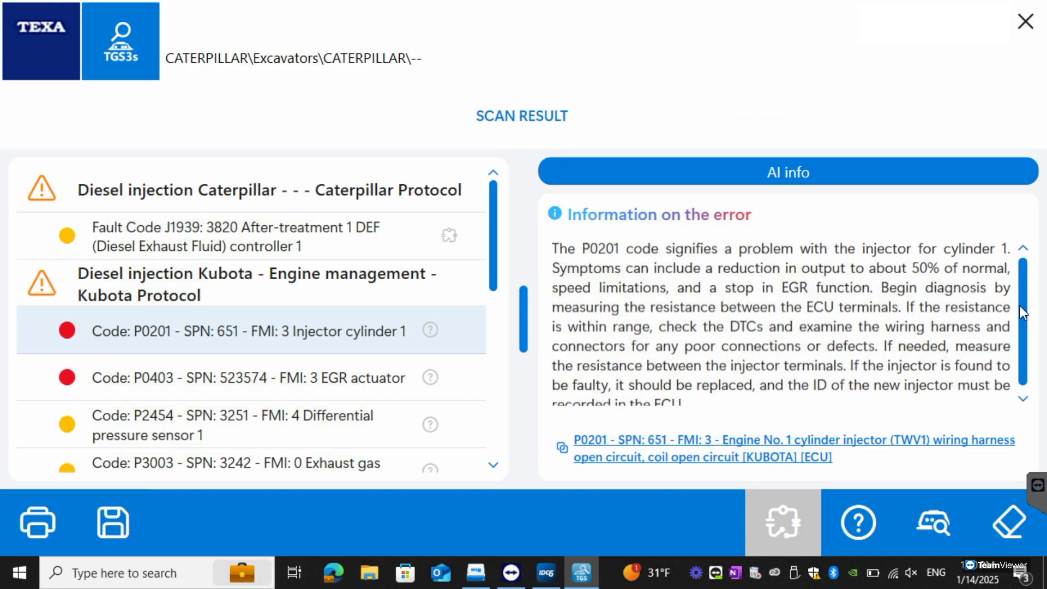
scroll(686, 282, down, 1)
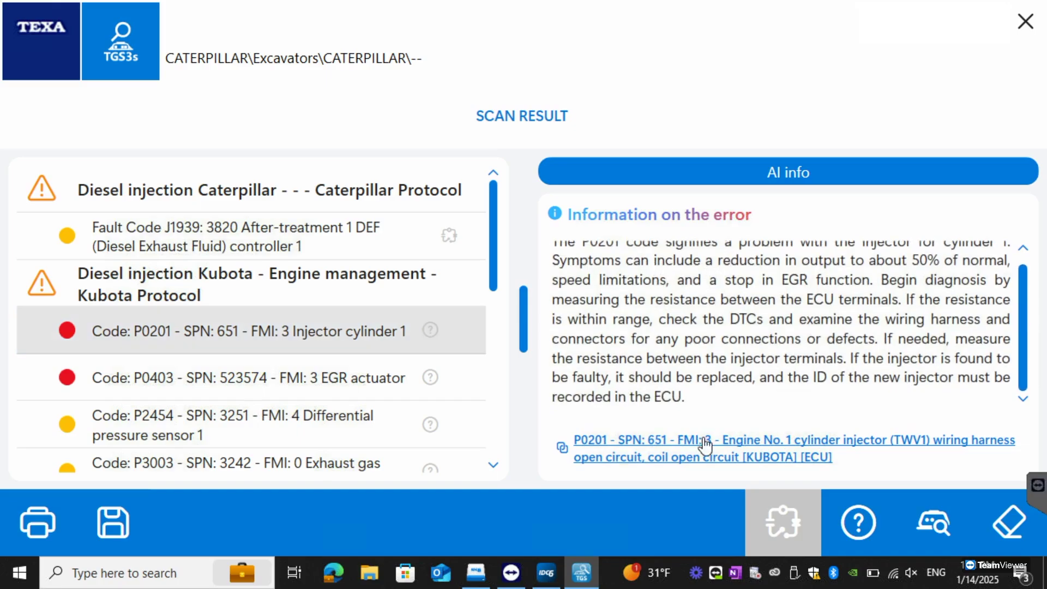
click(697, 455)
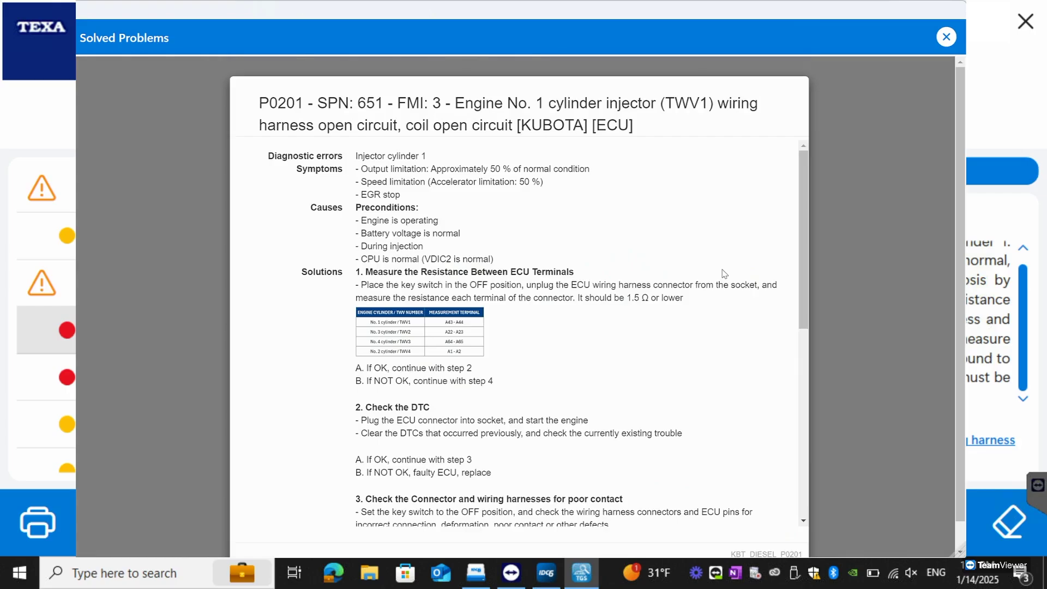
scroll(724, 274, down, 1)
scroll(724, 274, down, 1)
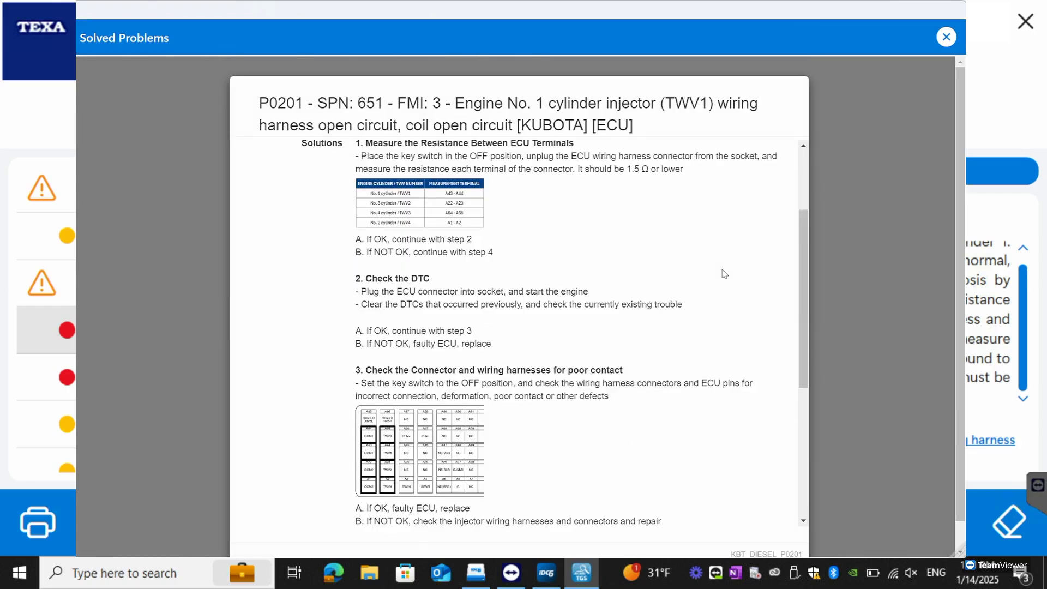
scroll(724, 274, down, 1)
scroll(724, 274, down, 3)
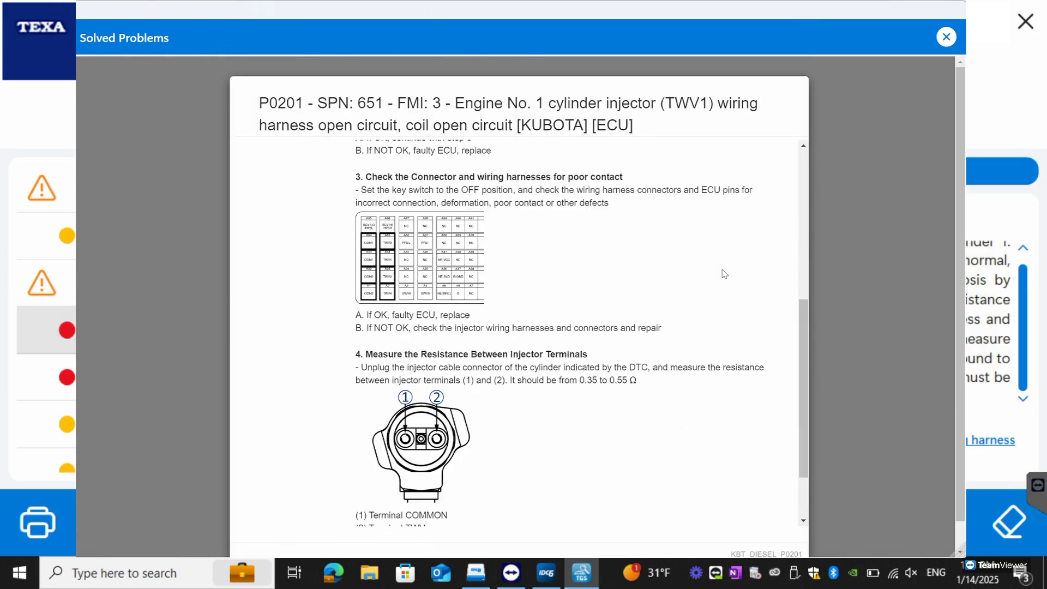
scroll(724, 274, down, 1)
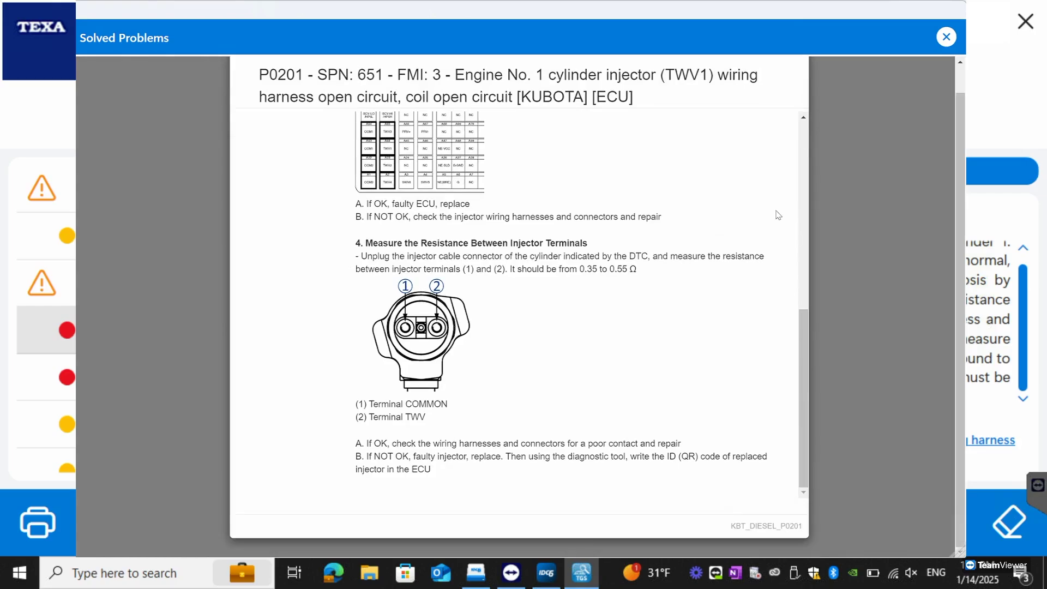
click(945, 38)
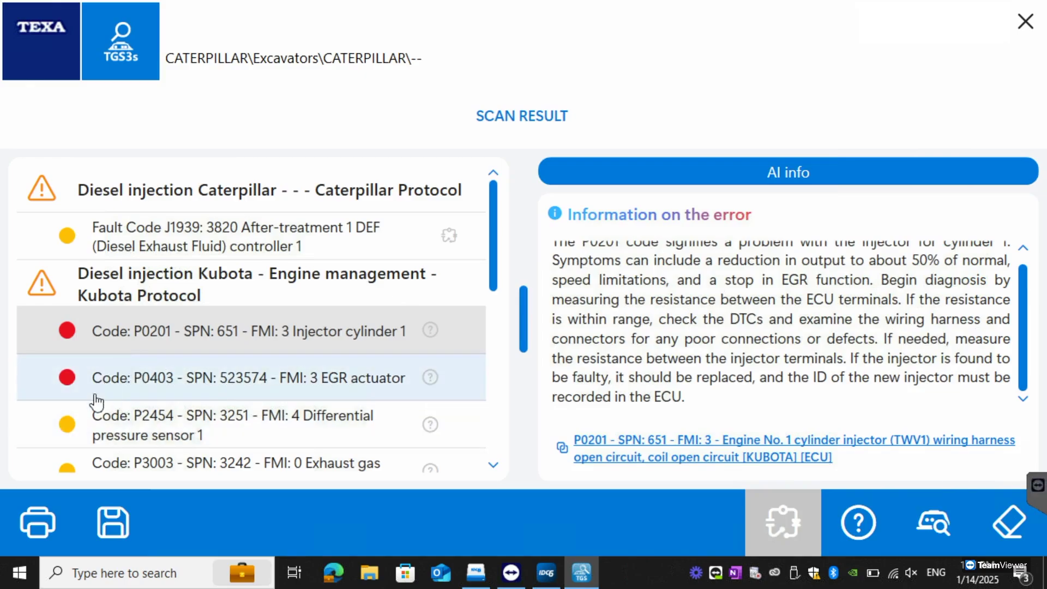
- Start printing the scan report, filling in a VIN after the invalid-VIN warning
click(38, 520)
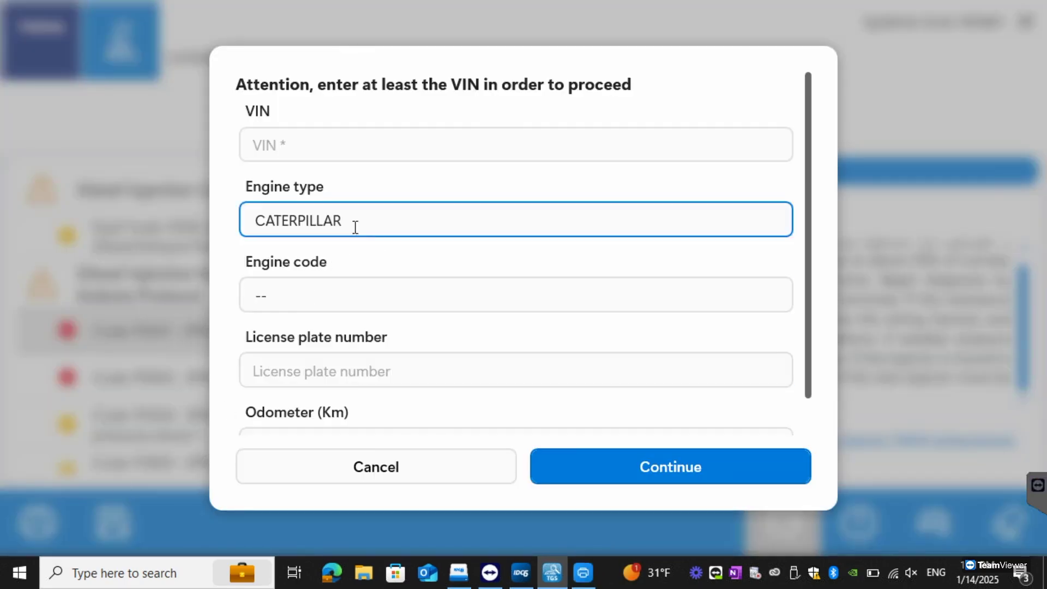
click(613, 472)
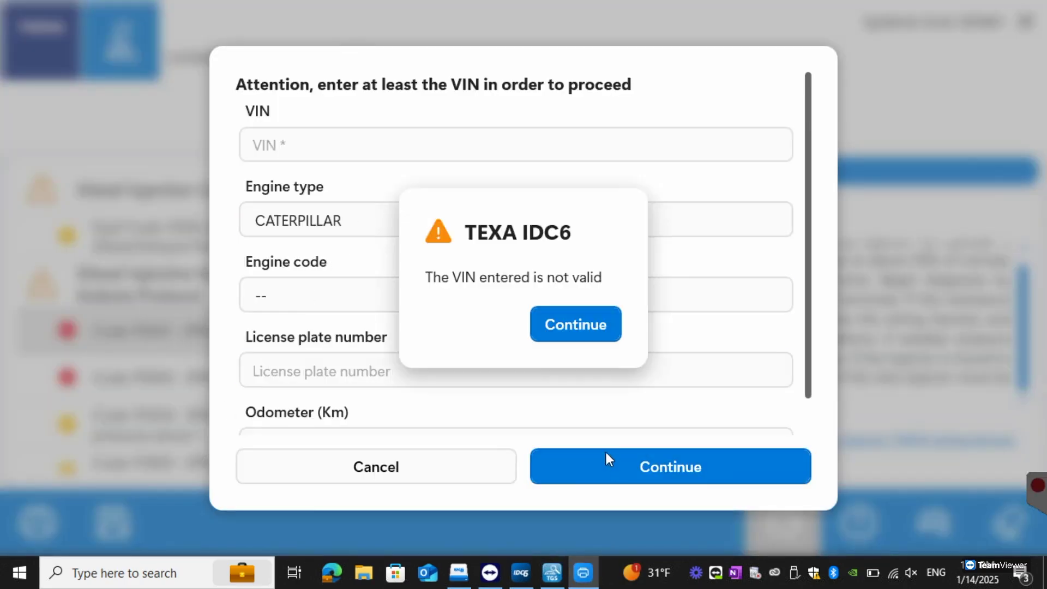
click(596, 330)
click(314, 152)
text(1)
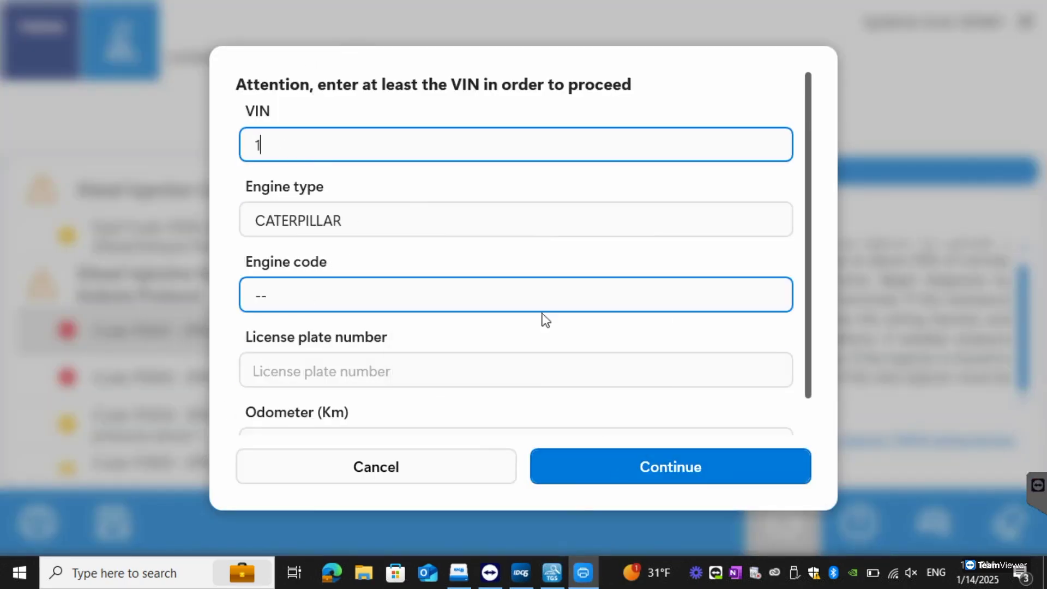
click(647, 483)
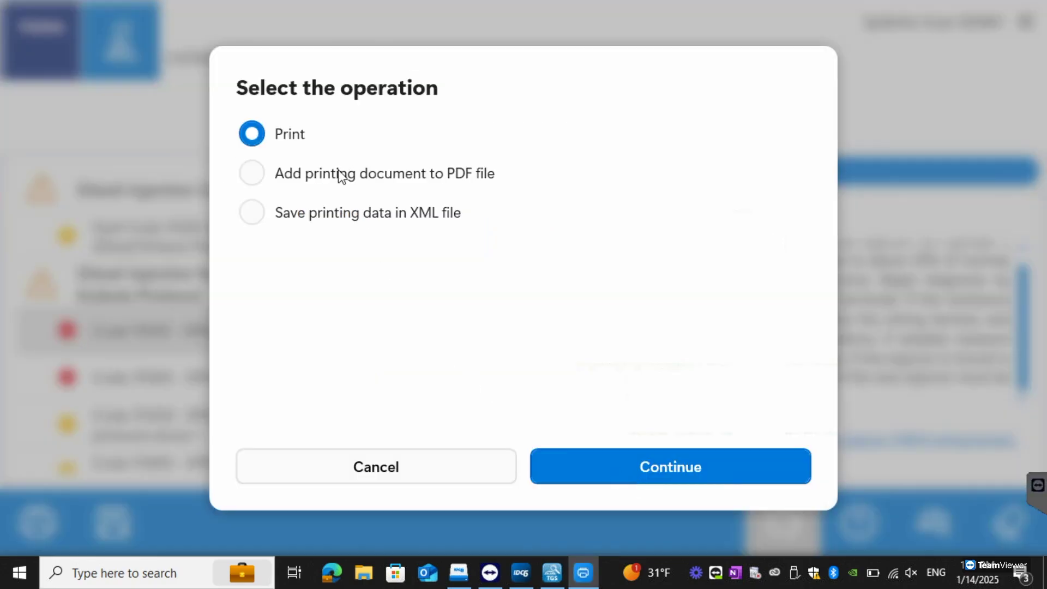
- Export the report to a PDF file with the generated files folder opening afterwards
click(252, 175)
click(672, 472)
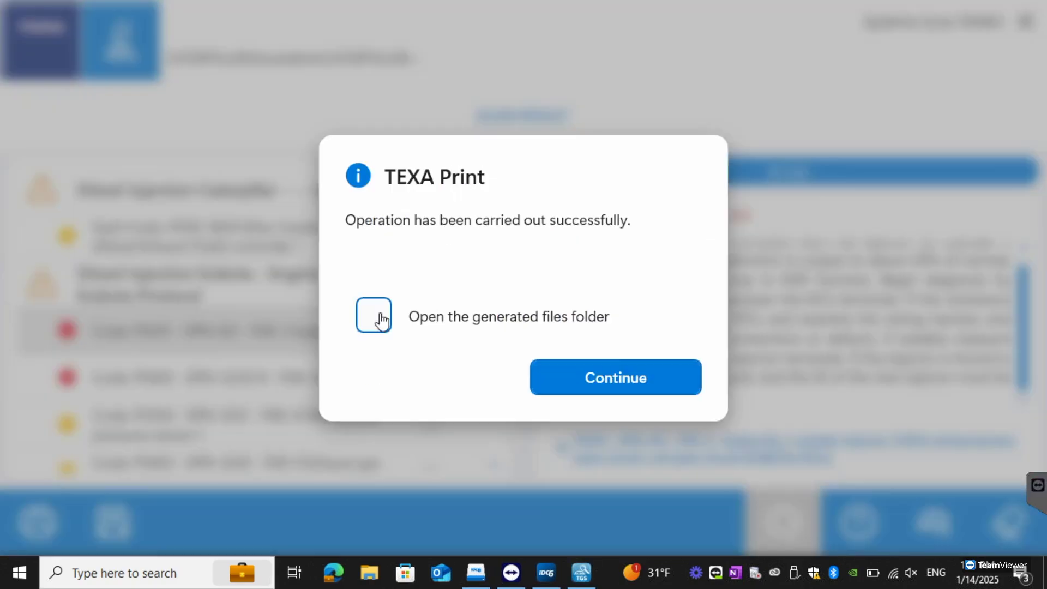
click(382, 318)
click(661, 383)
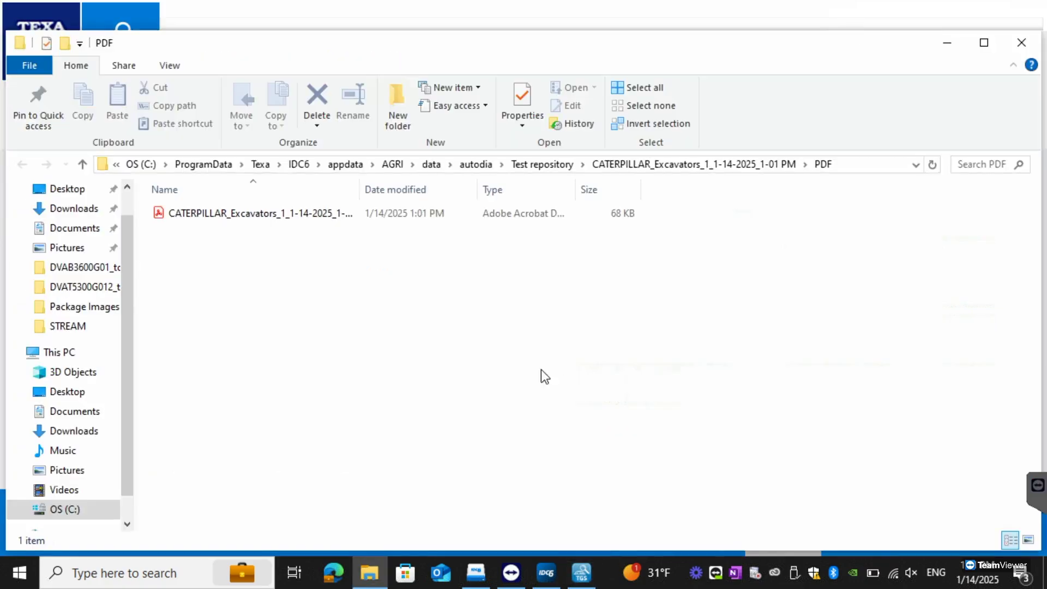
double_click(276, 214)
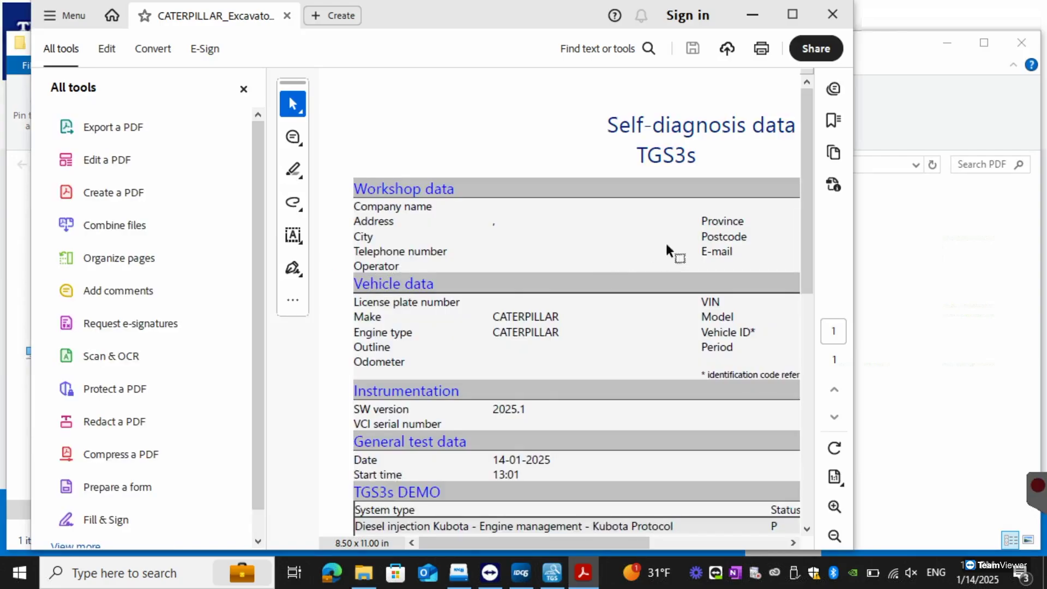
scroll(666, 243, down, 5)
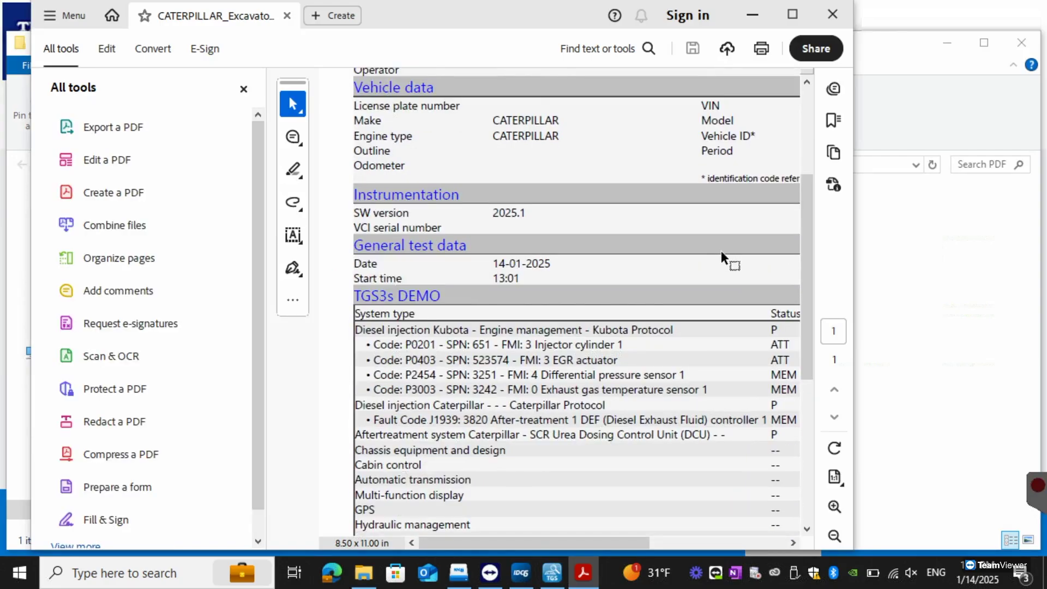
scroll(720, 251, down, 3)
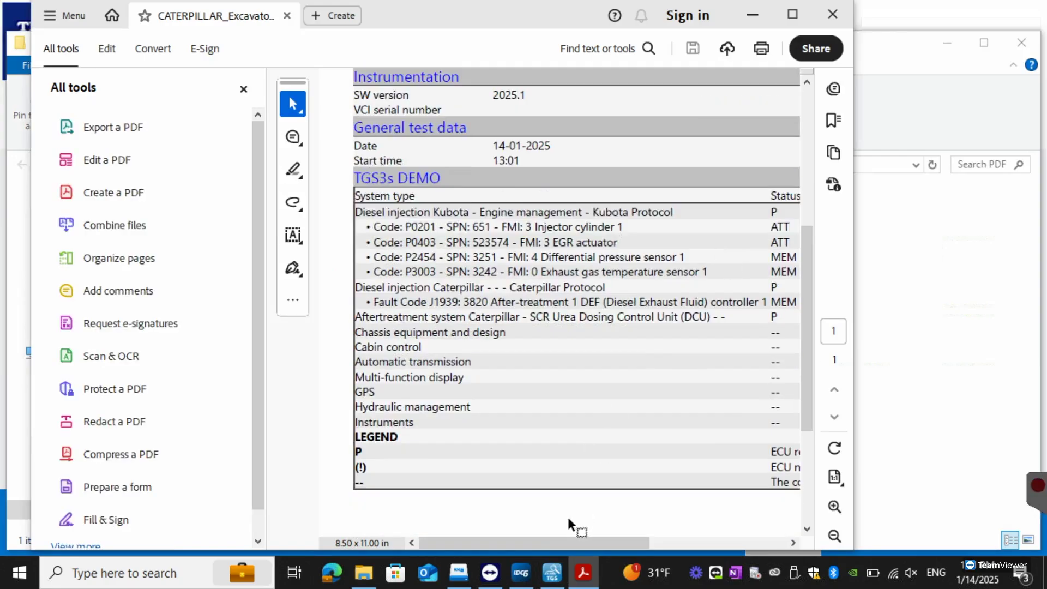
drag(560, 538, 607, 536)
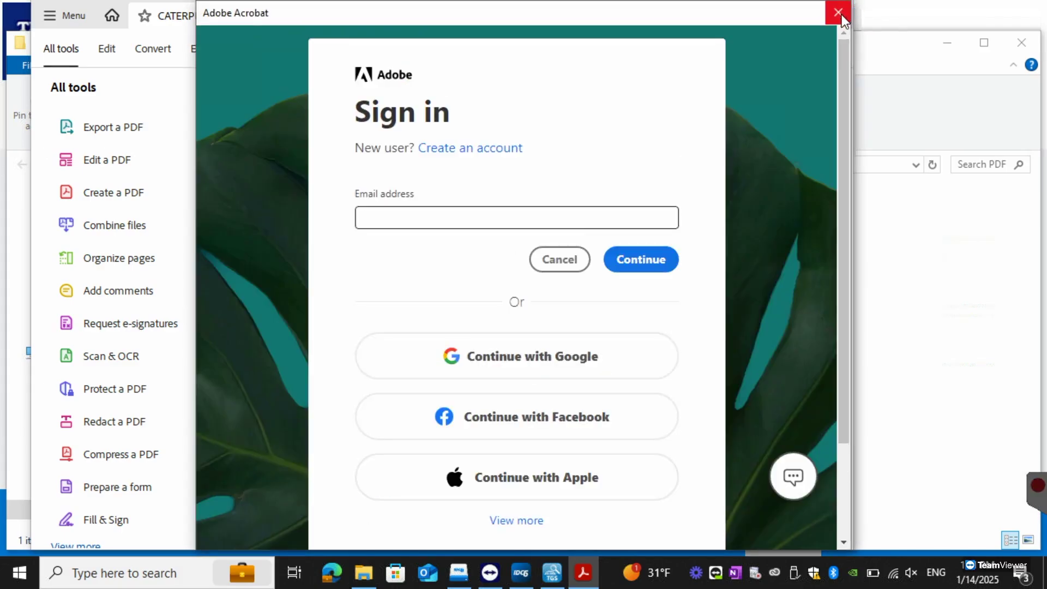
click(837, 12)
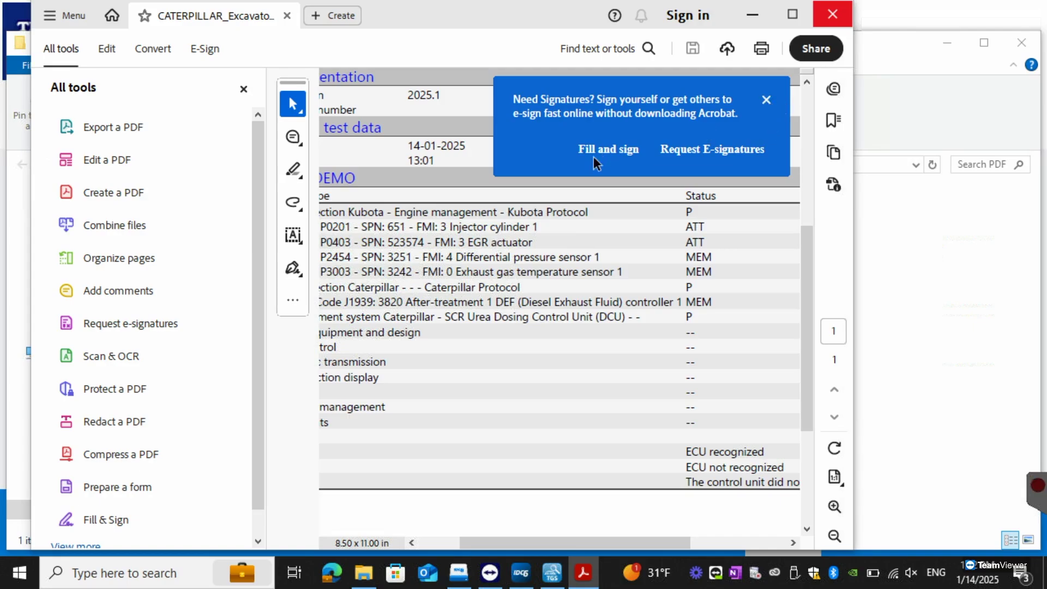
click(831, 14)
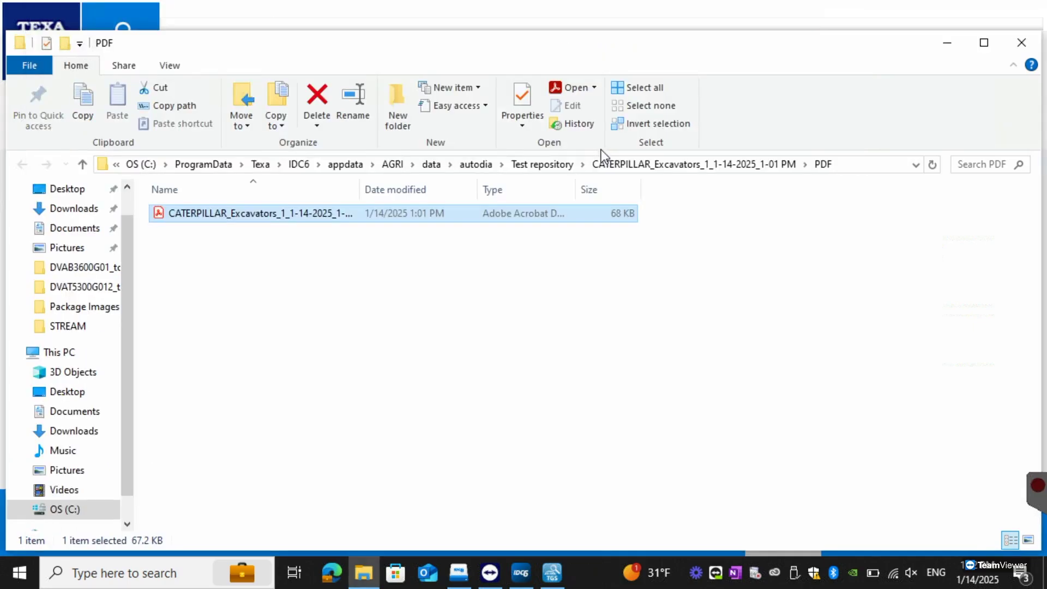
- Close the PDF folder, save the scan as a record, and open the Caterpillar diesel injection protocol
click(1020, 43)
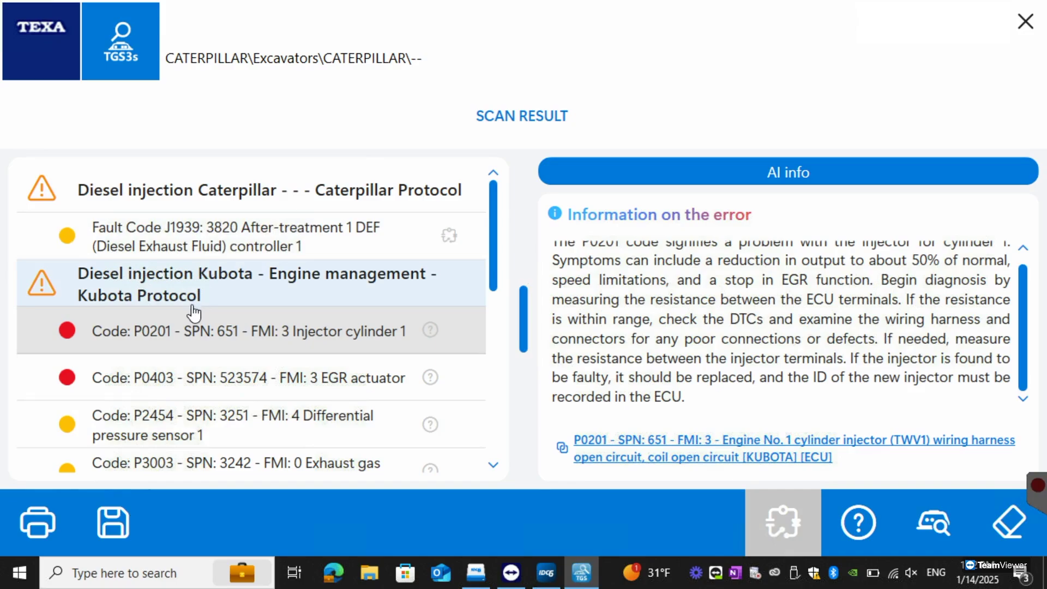
click(113, 526)
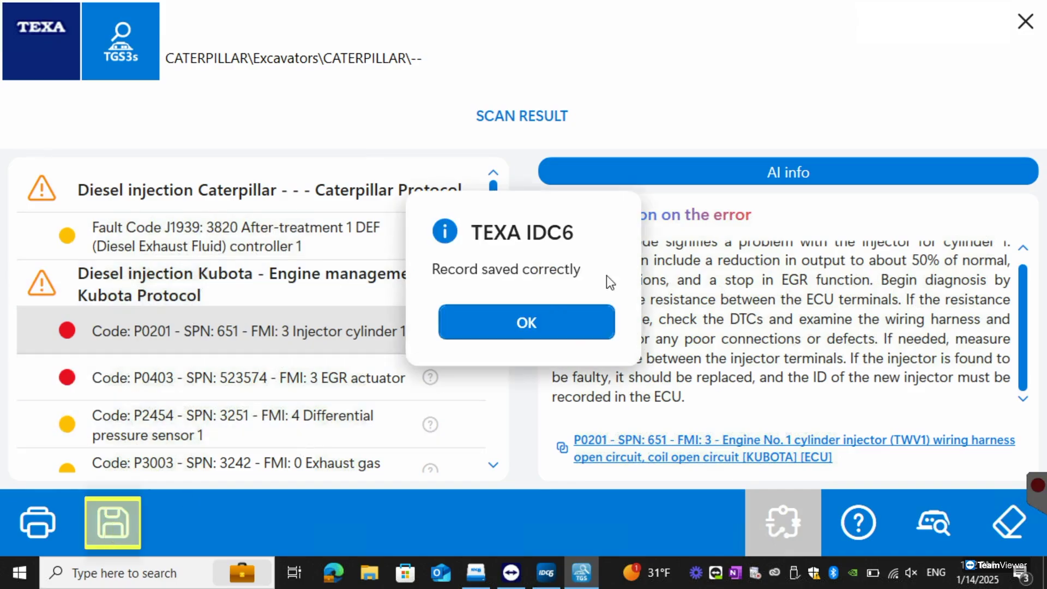
click(571, 321)
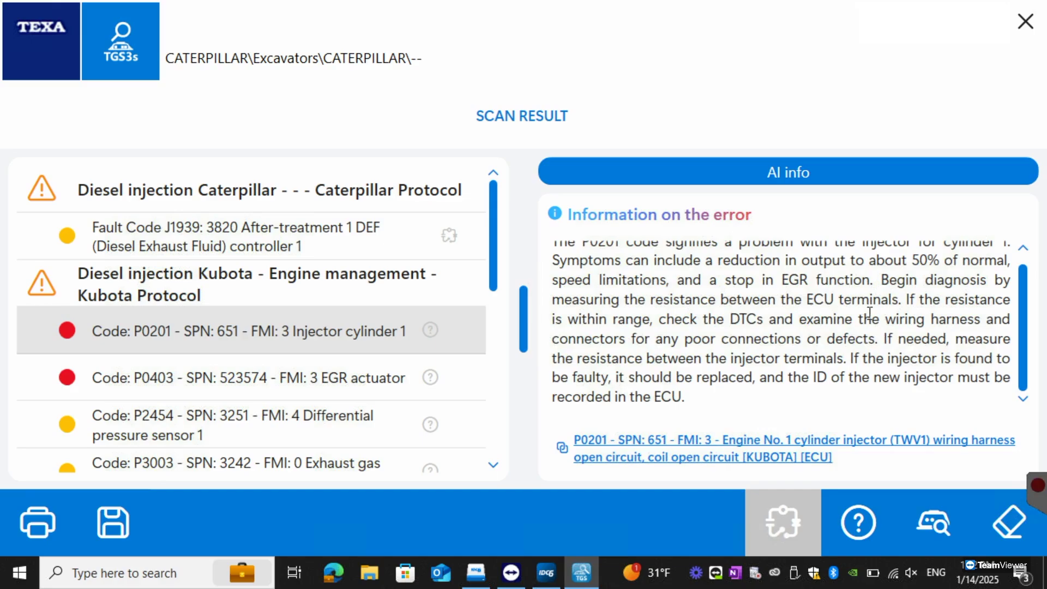
click(189, 195)
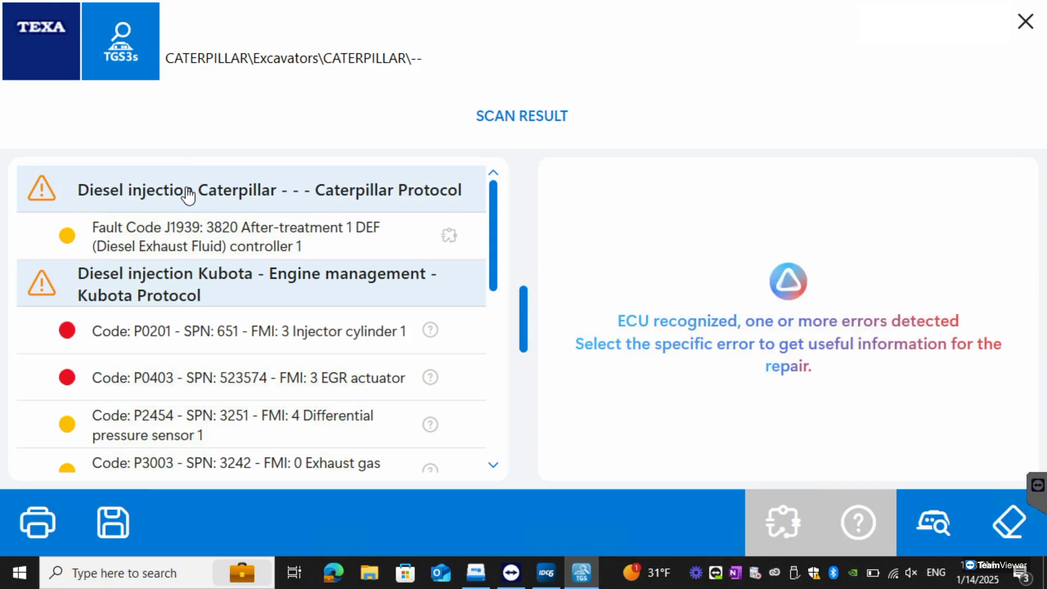
click(259, 195)
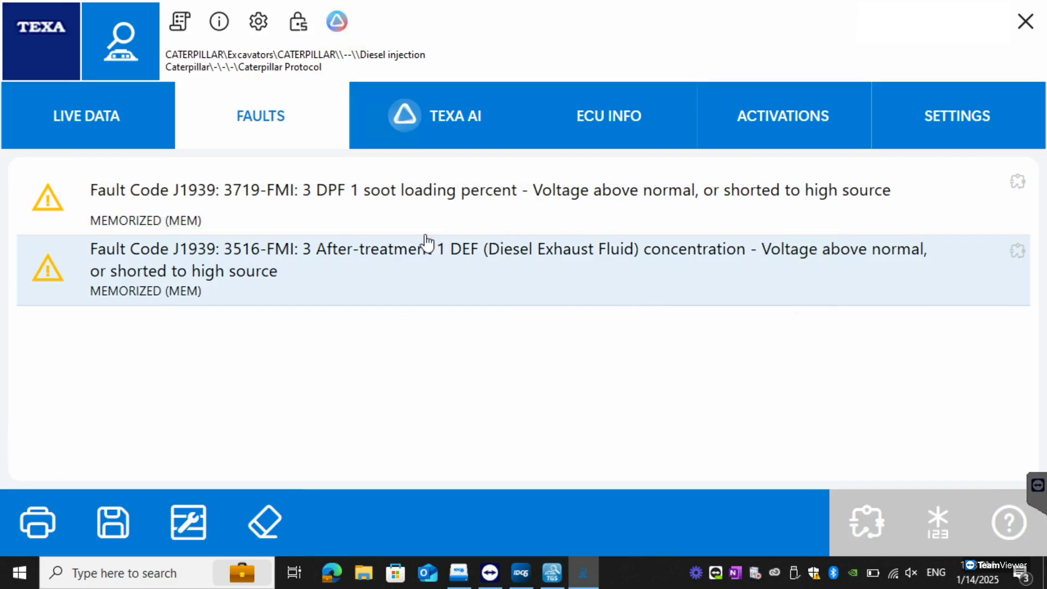
- Check the DPF 1 soot loading and DEF concentration faults, then read the TEXA AI repair steps for J1939 3516
click(433, 212)
click(435, 252)
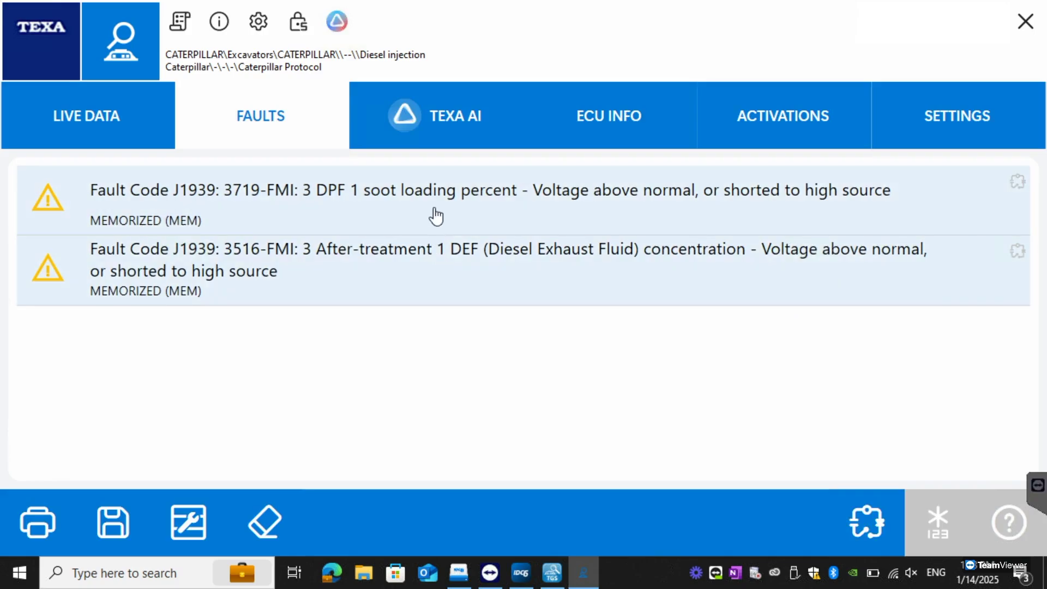
click(434, 217)
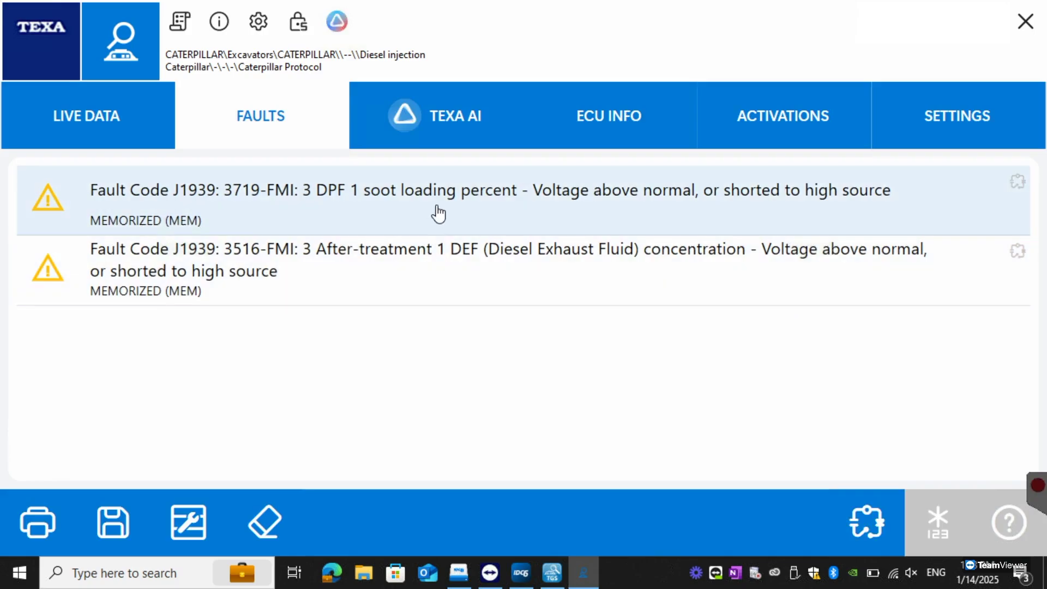
click(388, 125)
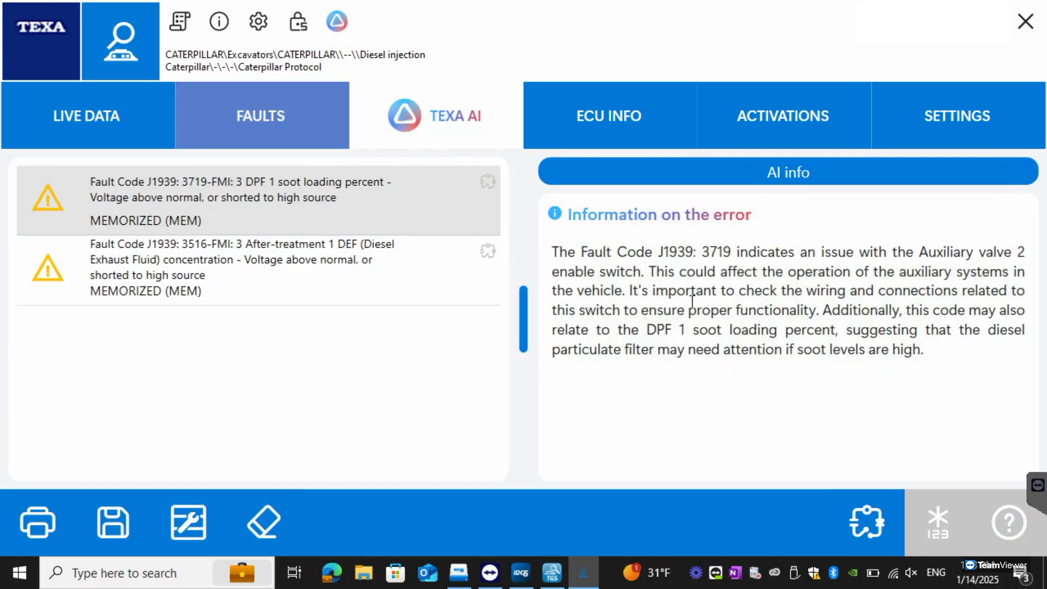
click(251, 287)
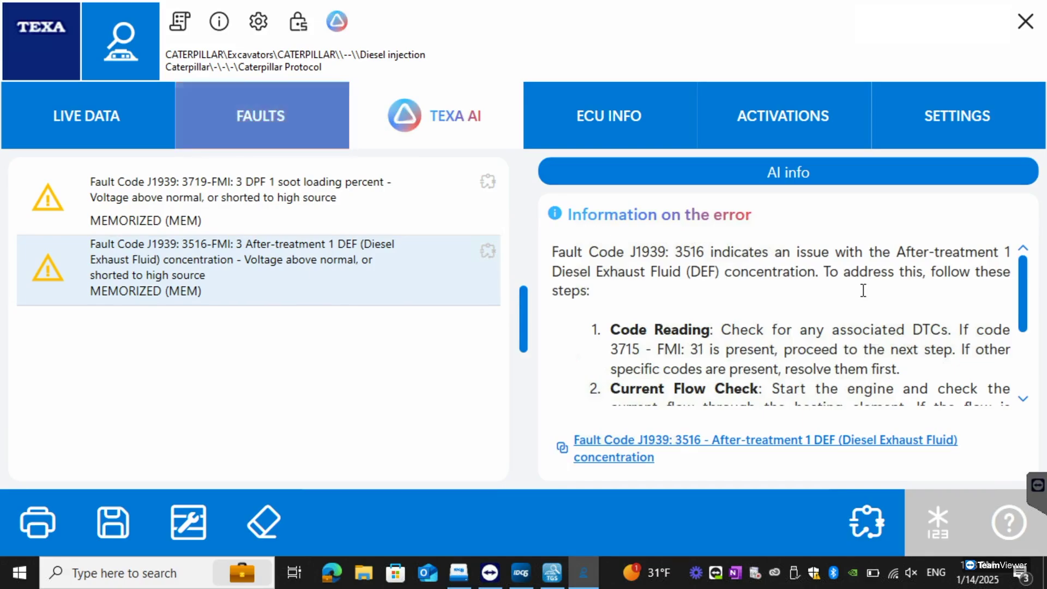
scroll(861, 291, down, 1)
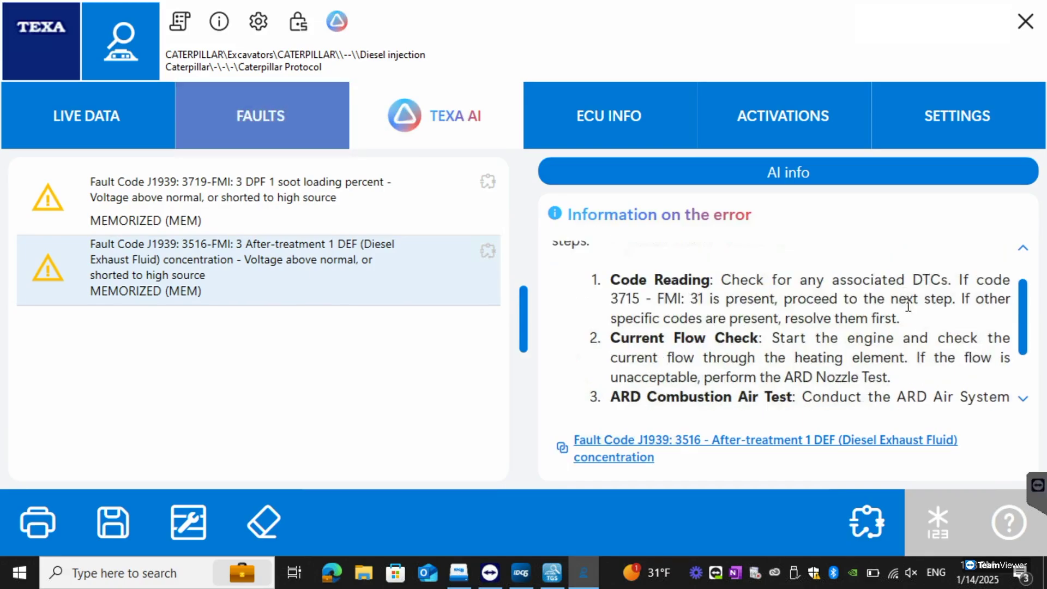
scroll(907, 306, down, 2)
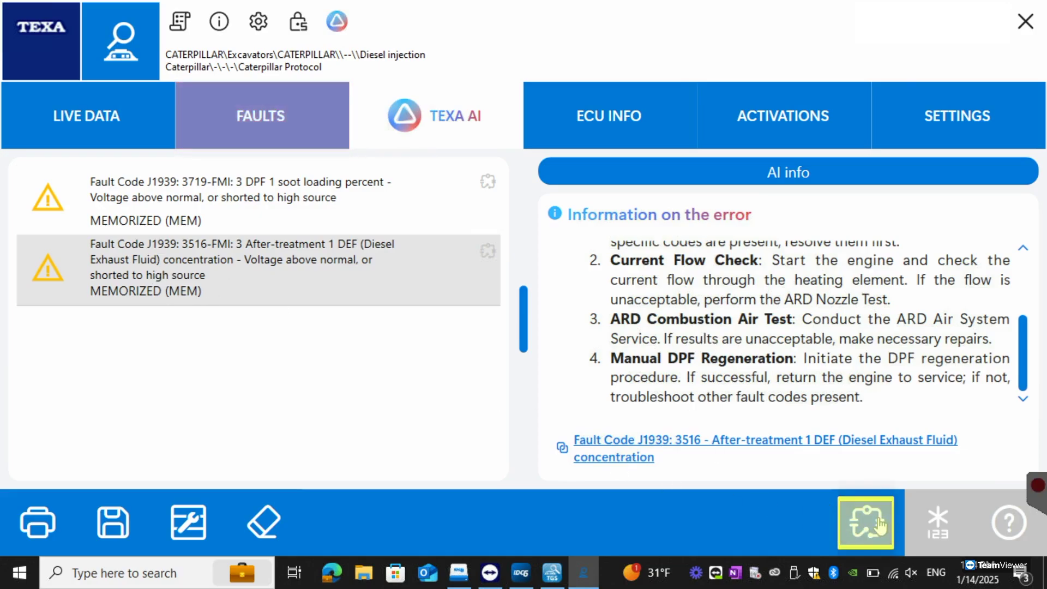
- Open the fault's wiring diagram and the additive level sensor's component sheet
click(878, 524)
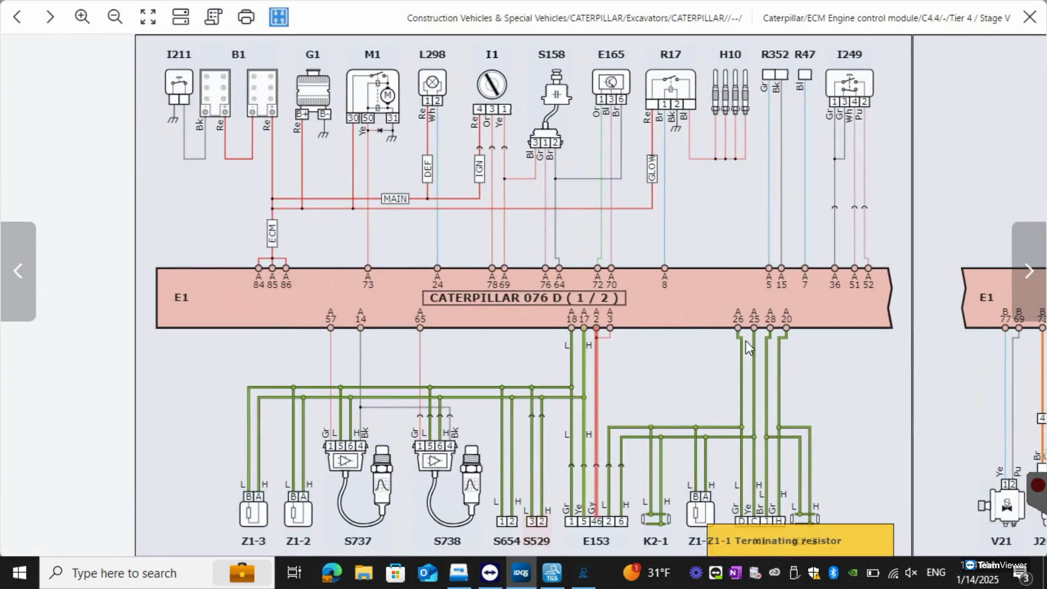
click(538, 523)
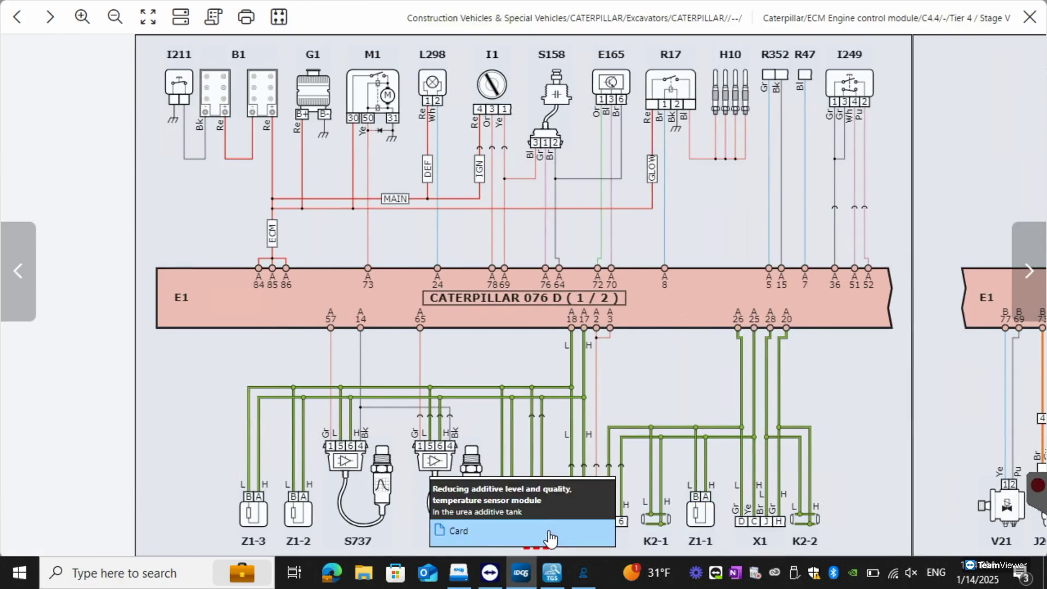
mouse_move(549, 539)
click(654, 496)
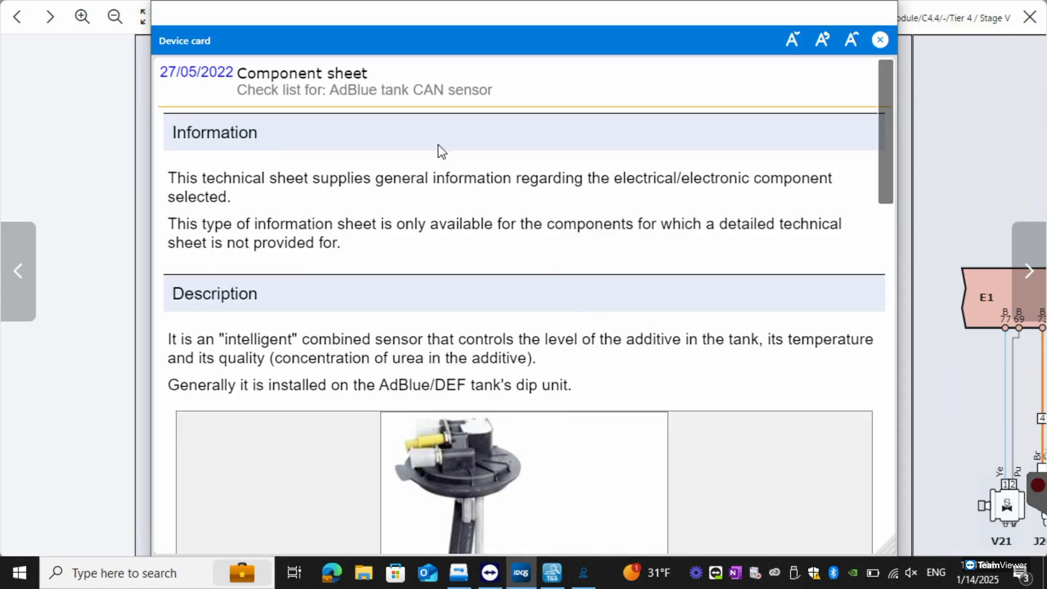
- Scroll through the additive sensor sheet, then close it and its options popup
scroll(562, 301, down, 3)
scroll(561, 303, down, 6)
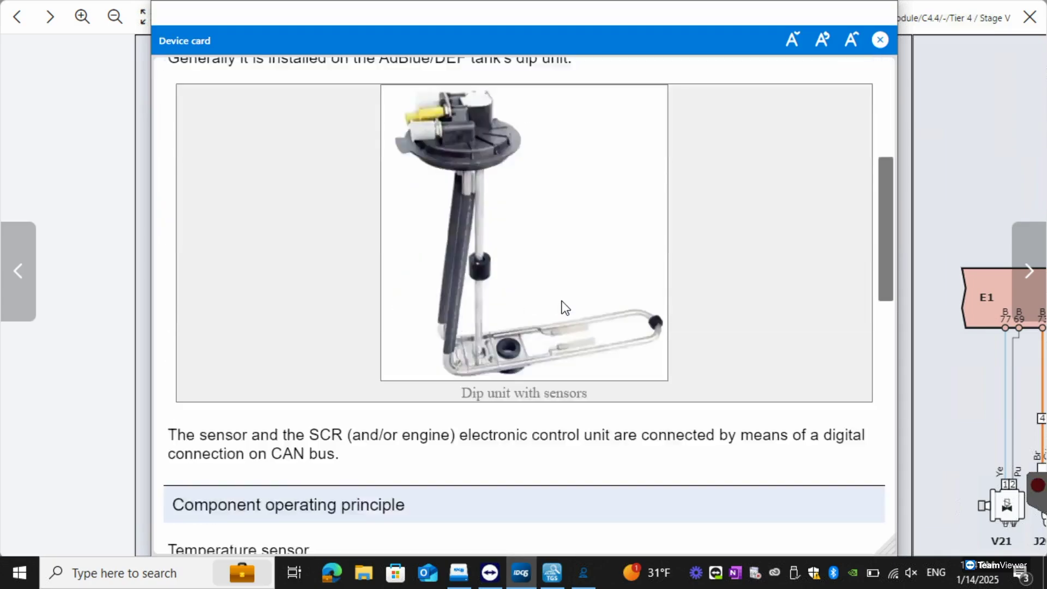
scroll(561, 301, down, 10)
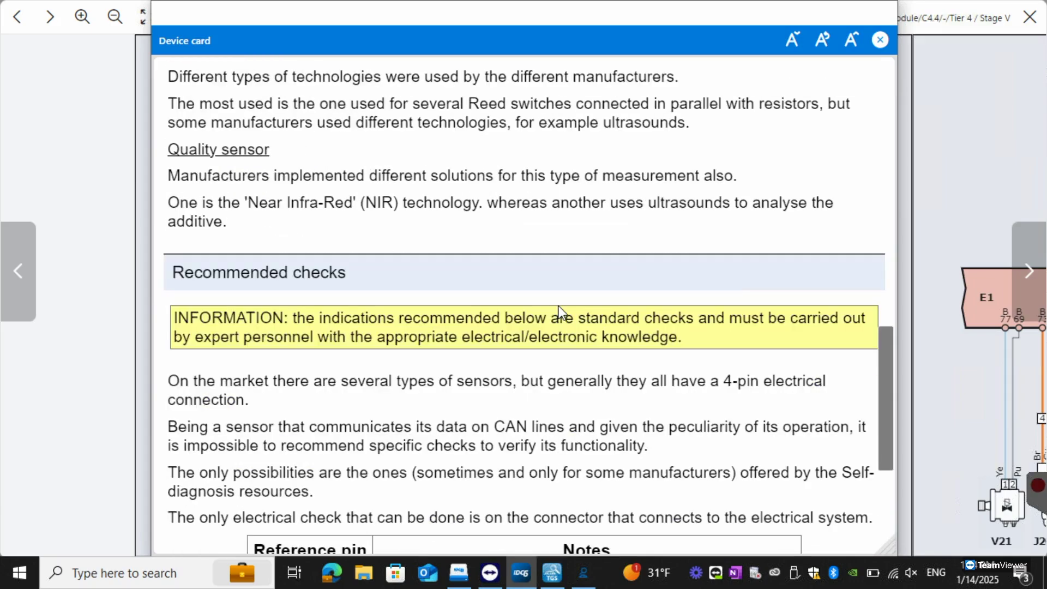
scroll(659, 338, down, 4)
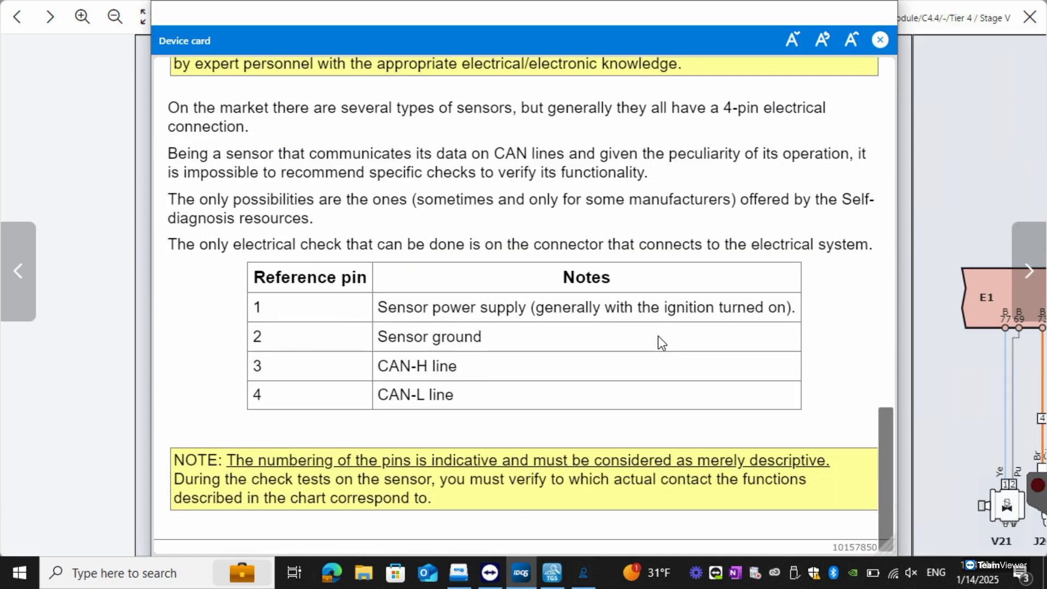
click(880, 41)
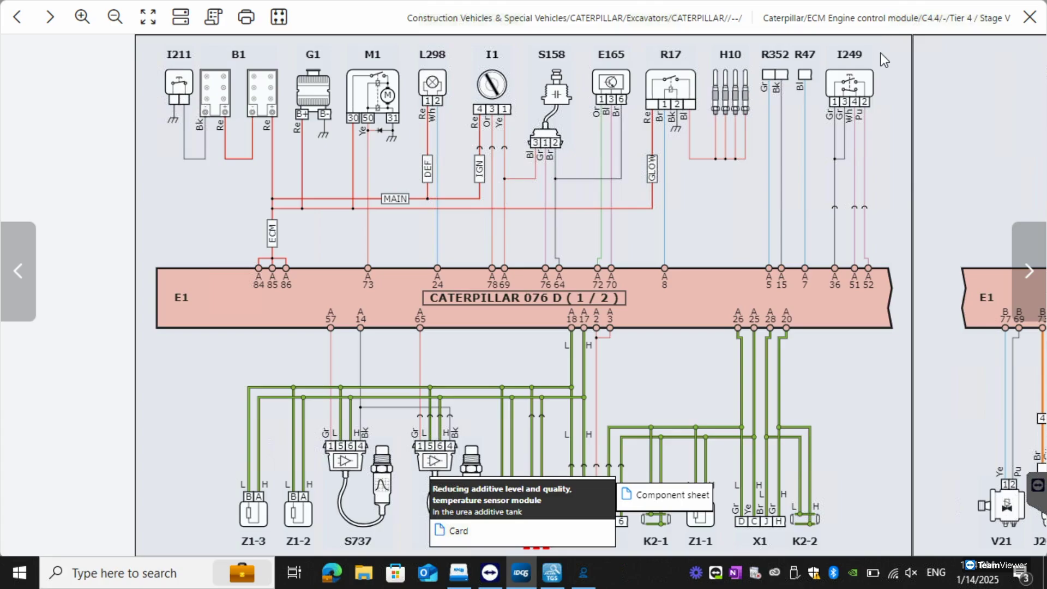
click(648, 396)
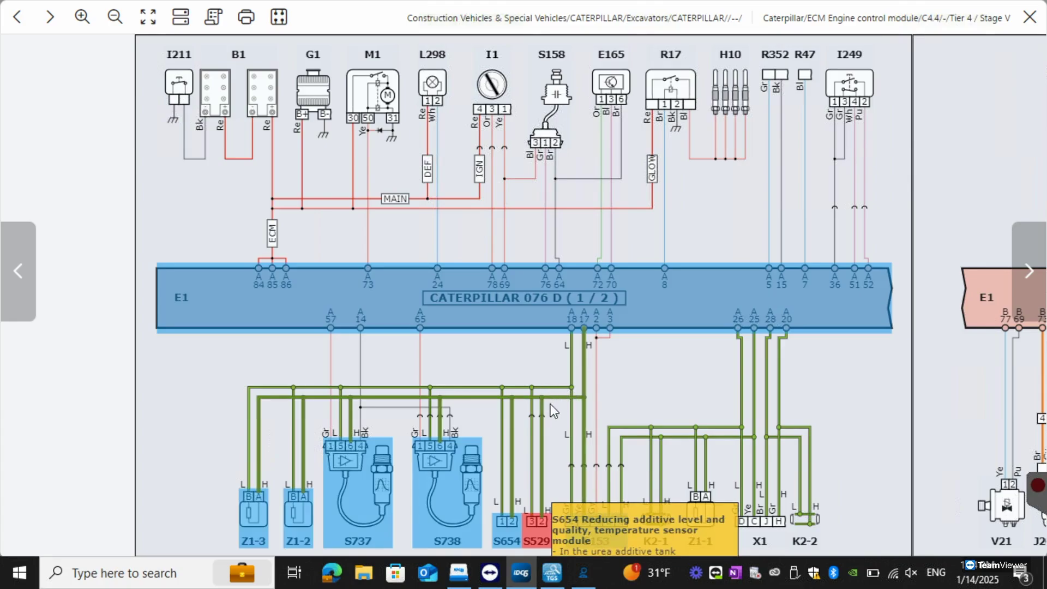
- Leave the wiring diagram, graph Desired engine speed, and show the air intake and EGR gauge page
click(1030, 18)
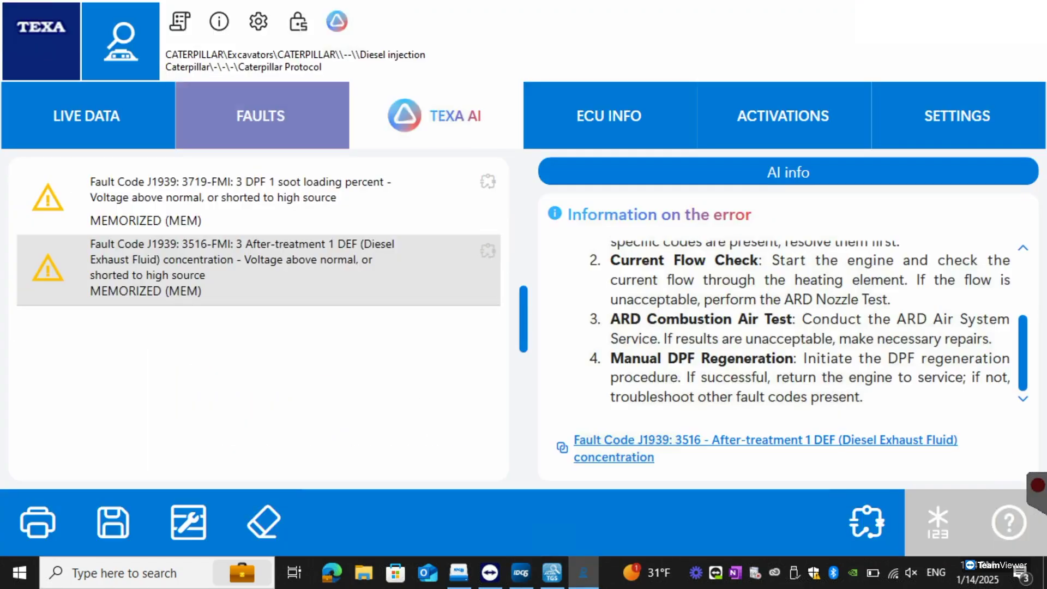
click(105, 126)
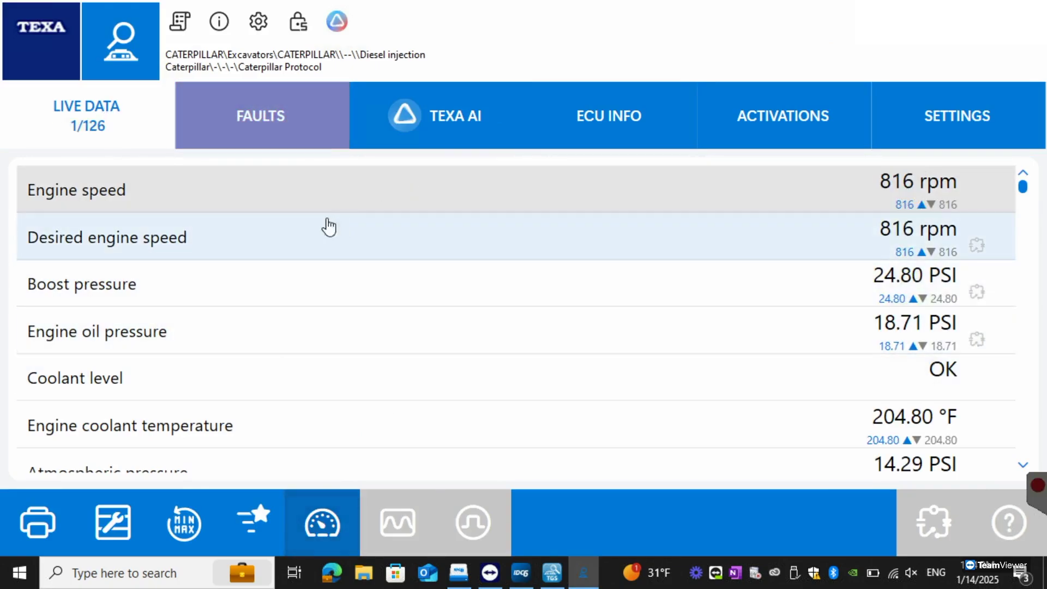
click(292, 237)
click(292, 238)
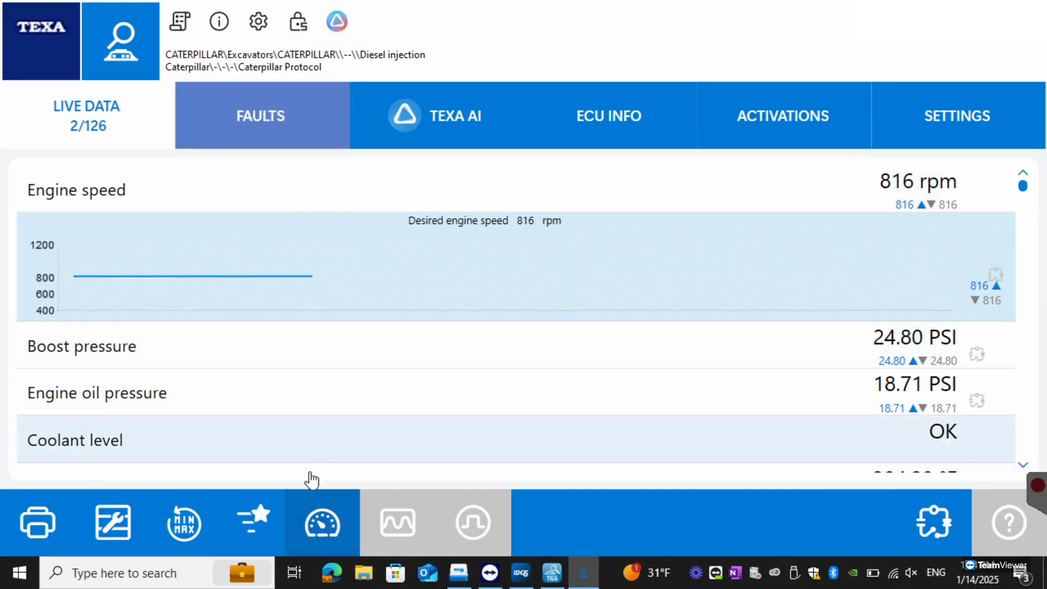
click(330, 524)
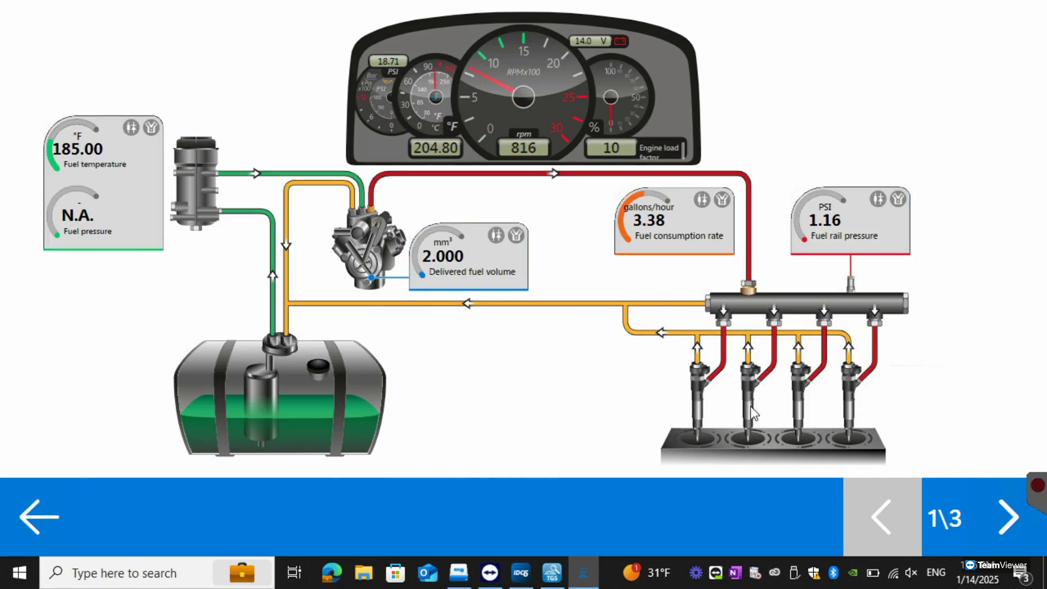
click(1014, 532)
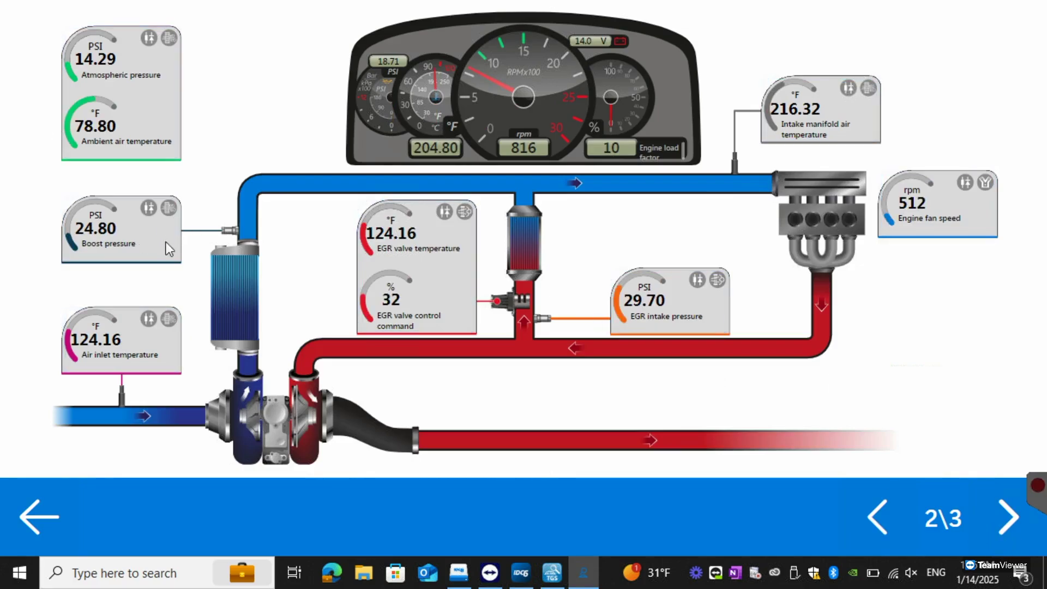
click(149, 319)
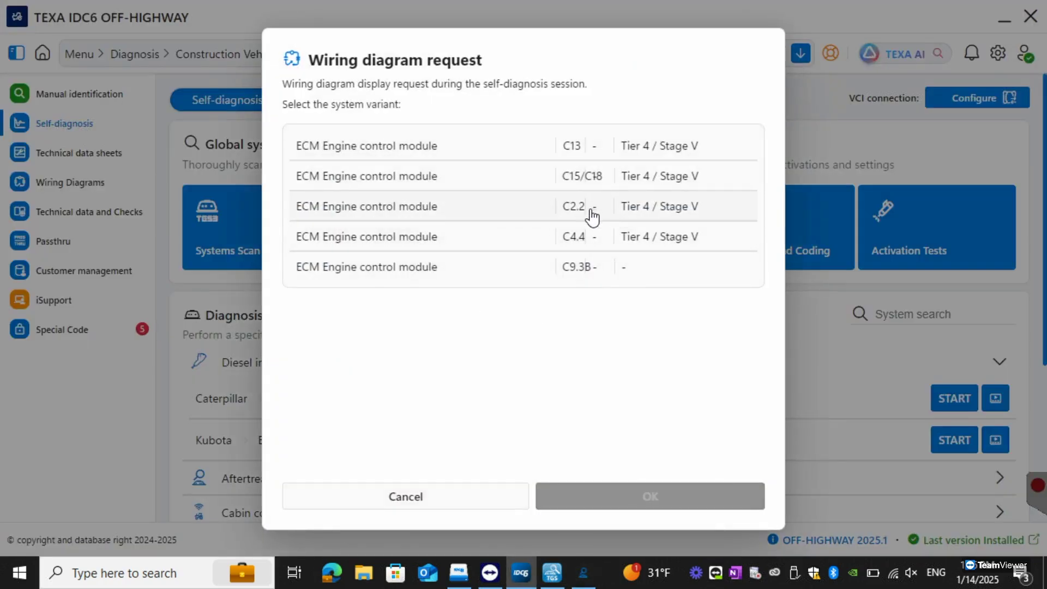
click(592, 212)
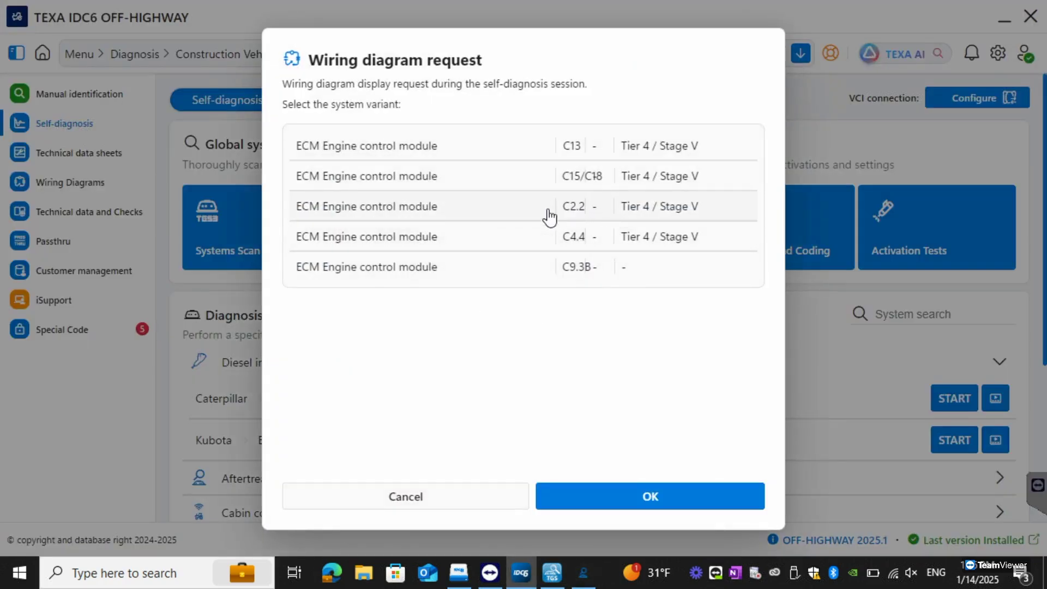
click(658, 504)
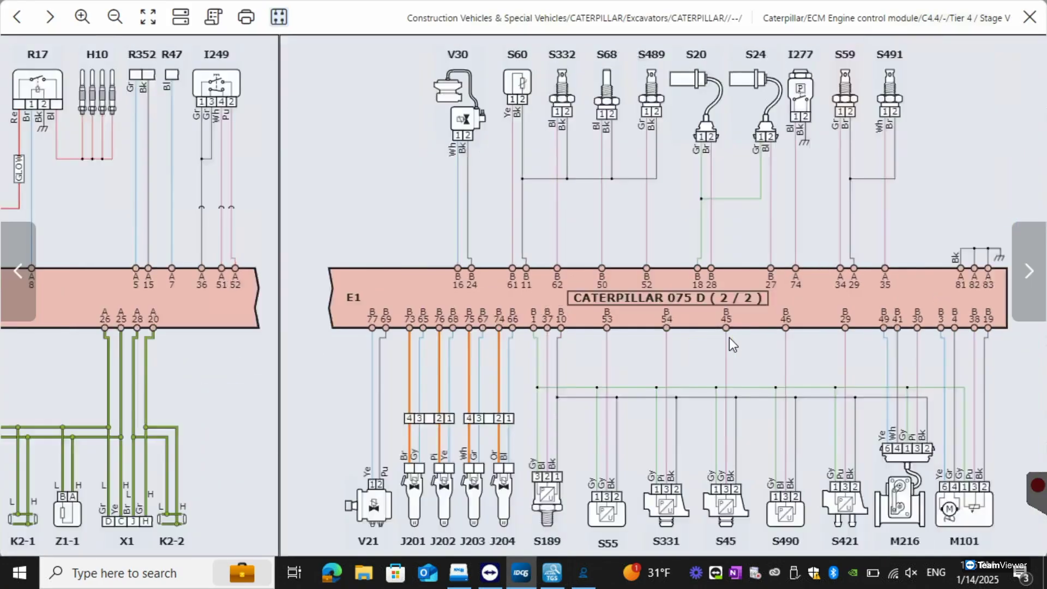
click(698, 89)
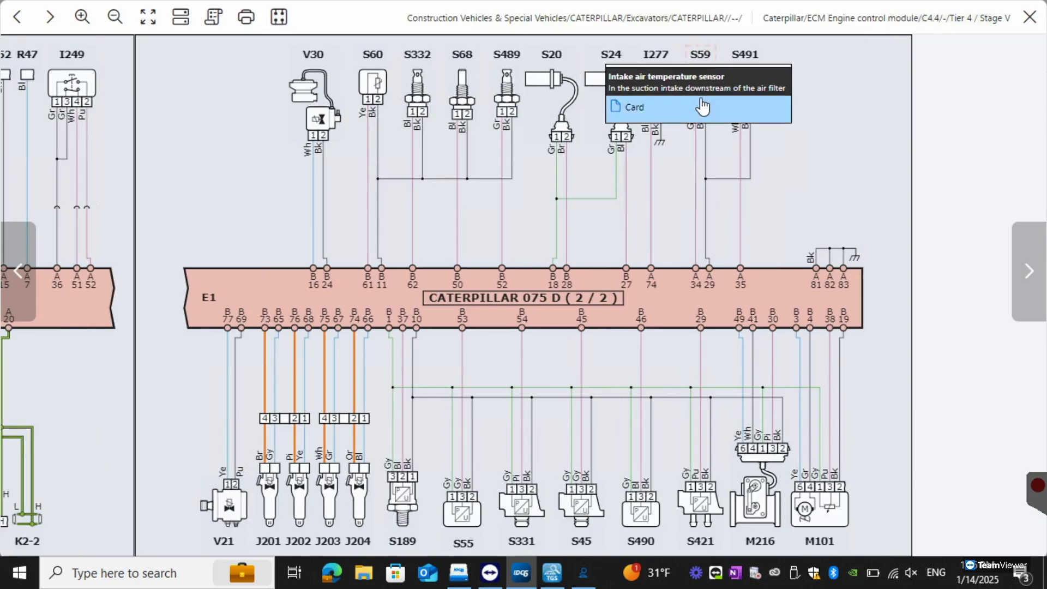
mouse_move(702, 106)
click(819, 111)
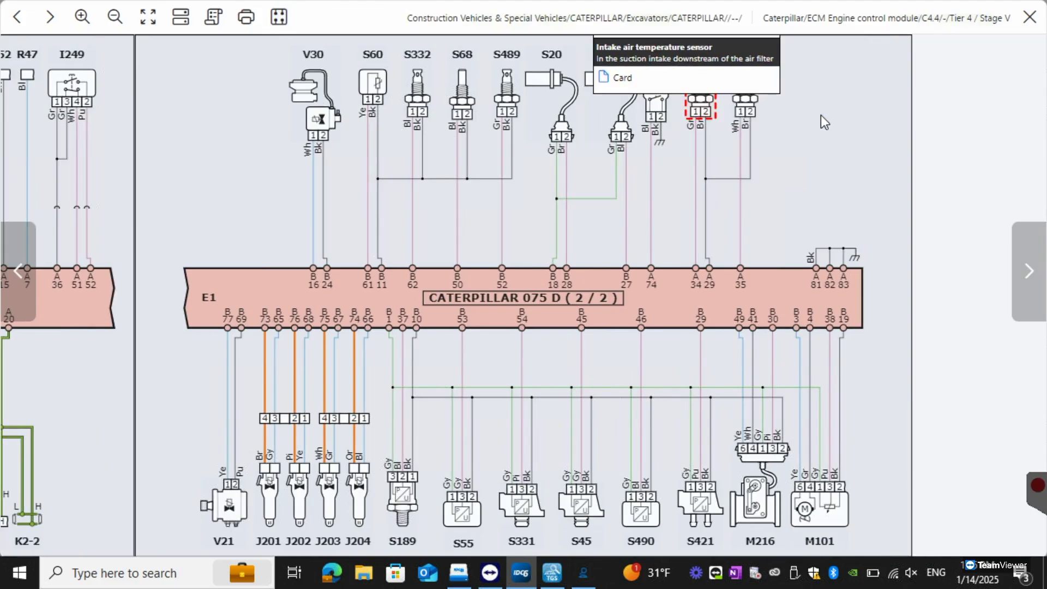
mouse_move(725, 88)
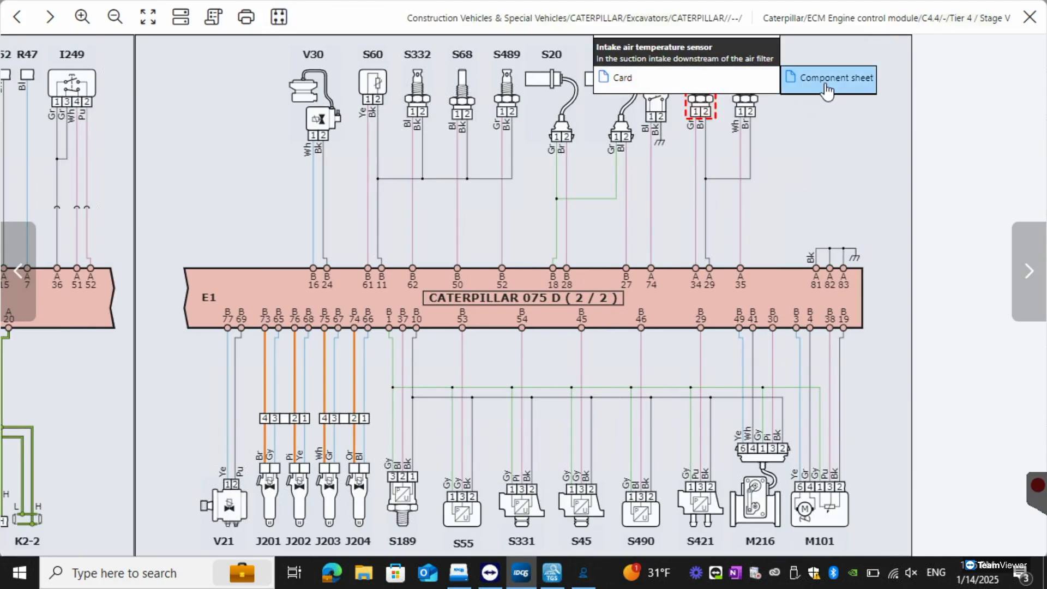
click(826, 90)
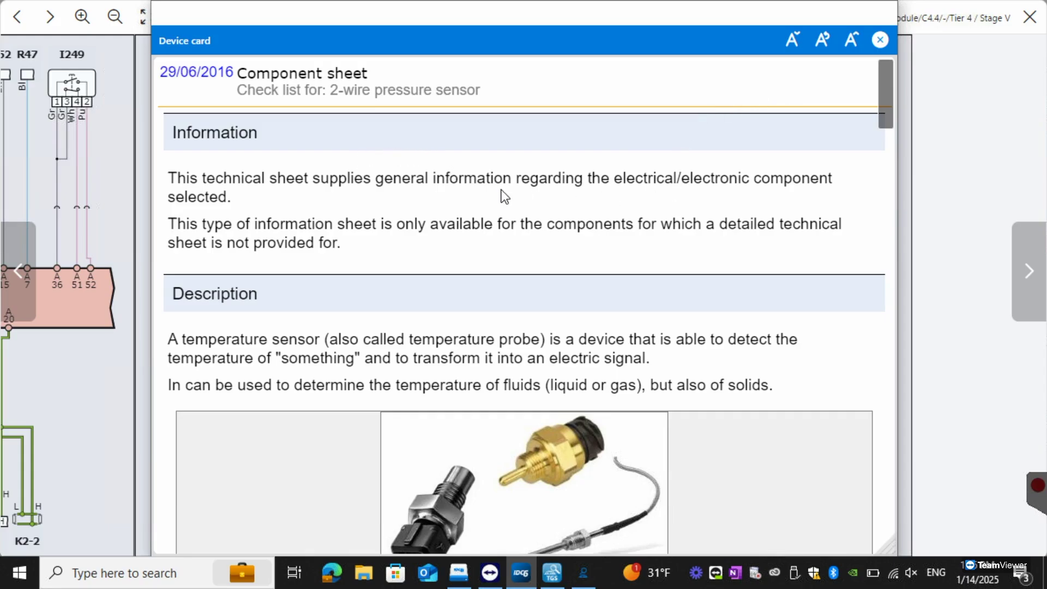
scroll(551, 195, down, 5)
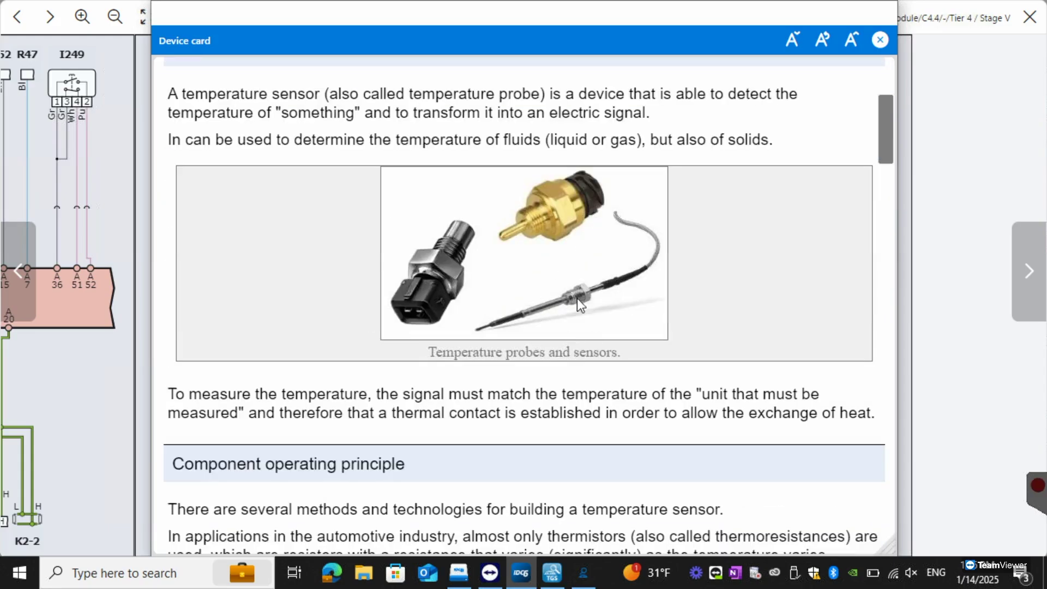
scroll(567, 327, down, 15)
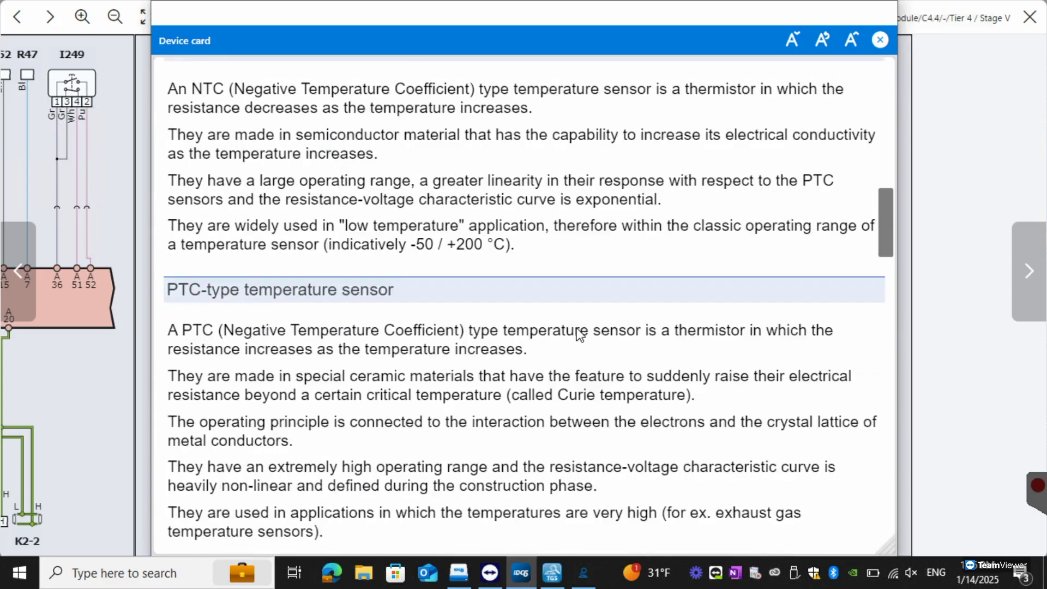
scroll(581, 327, down, 8)
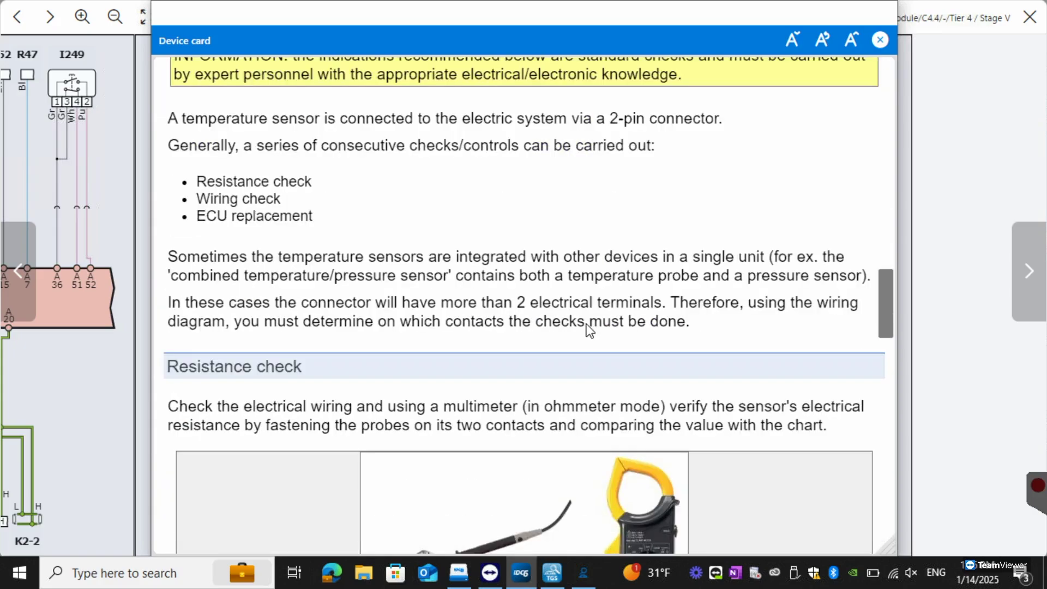
scroll(590, 327, down, 8)
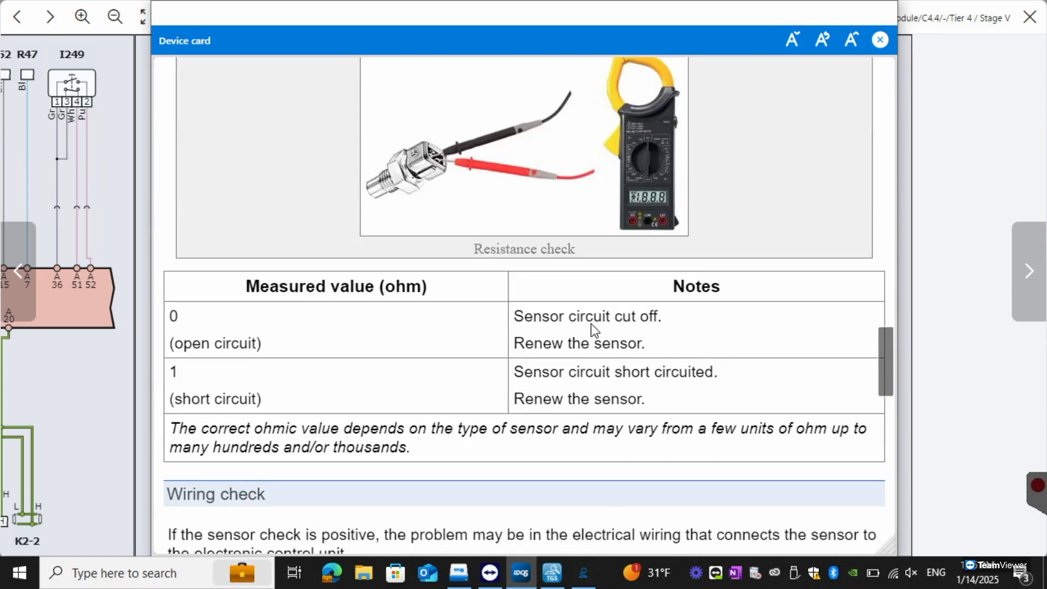
scroll(591, 321, down, 5)
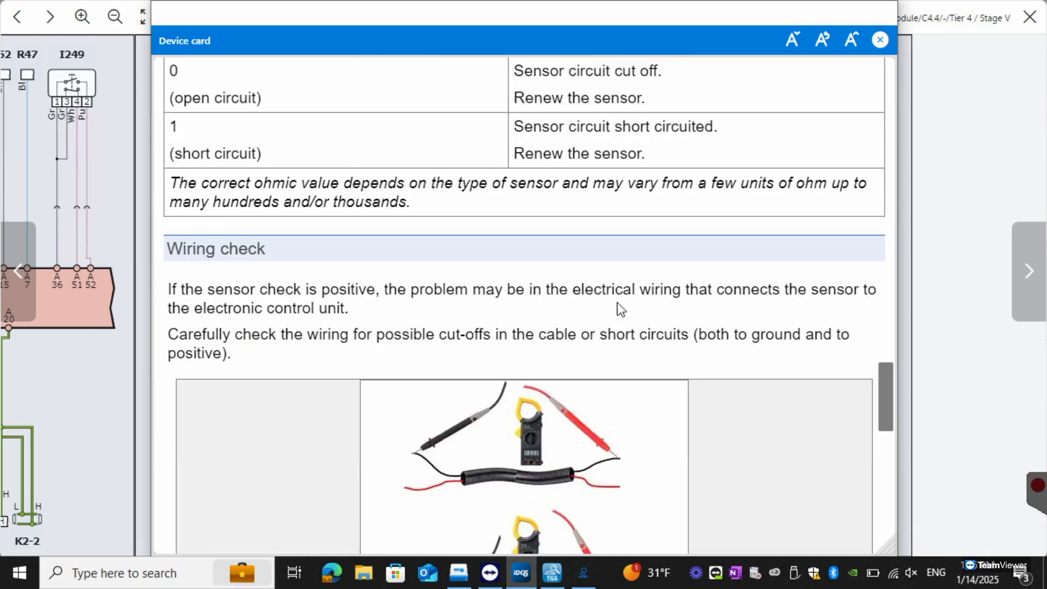
click(880, 40)
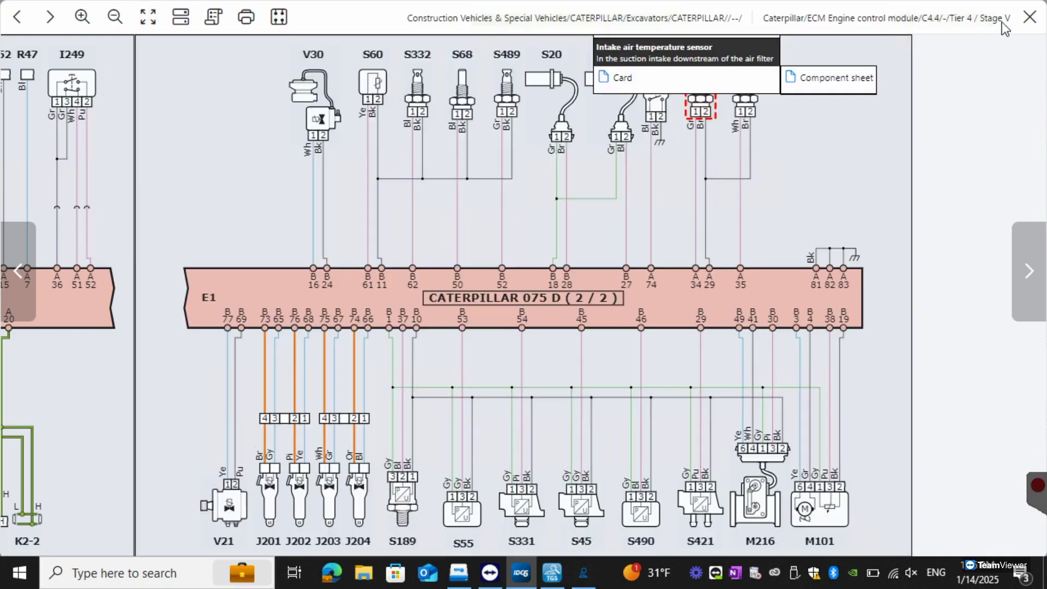
click(1030, 18)
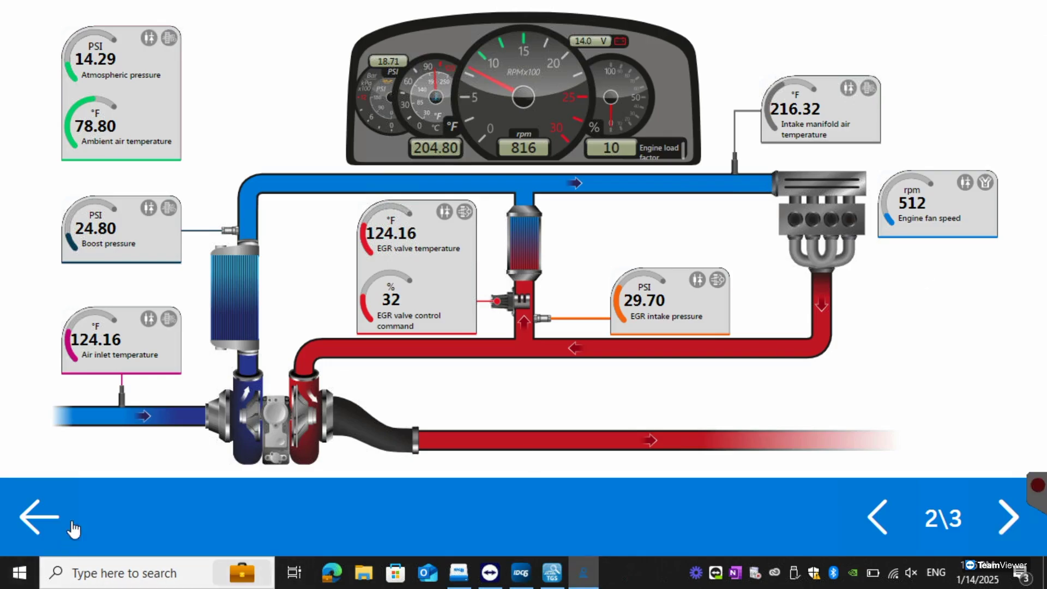
- Page through the favourite parameter groups to ALL PRESSURES, then begin a new group
click(60, 509)
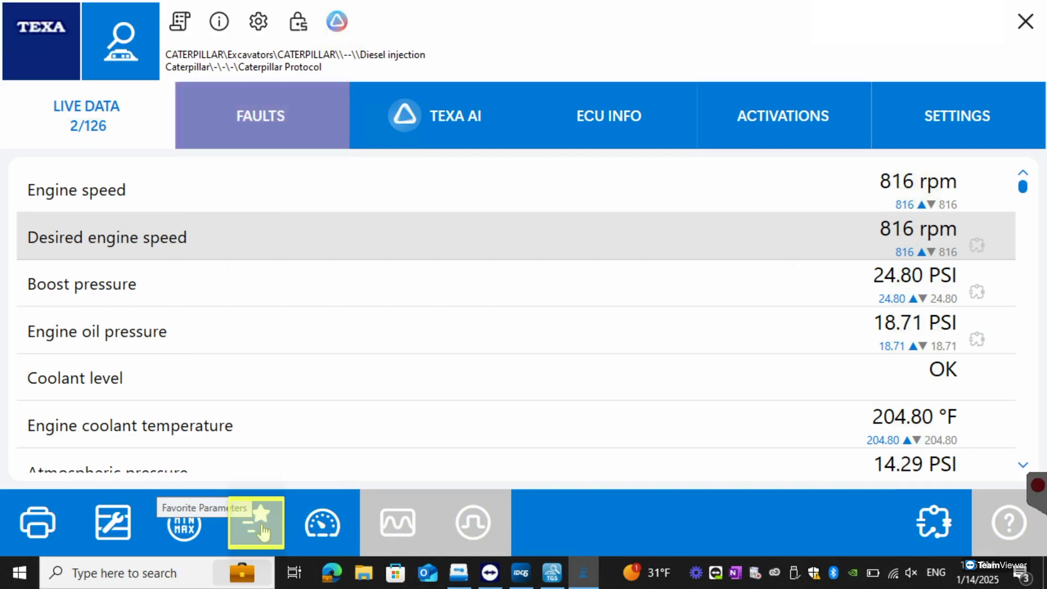
click(264, 532)
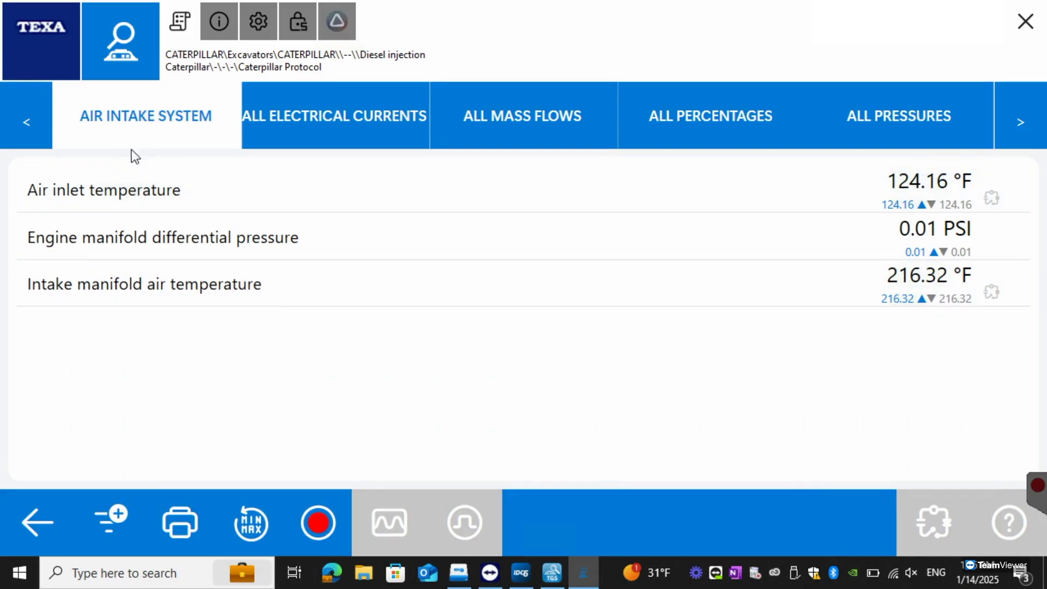
click(338, 126)
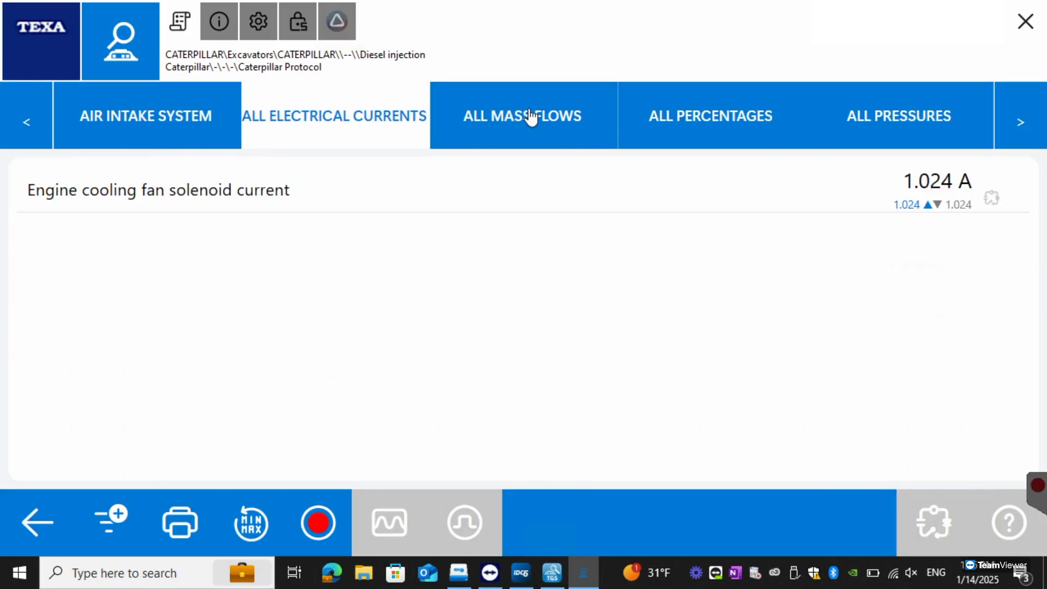
click(533, 117)
click(733, 114)
click(902, 114)
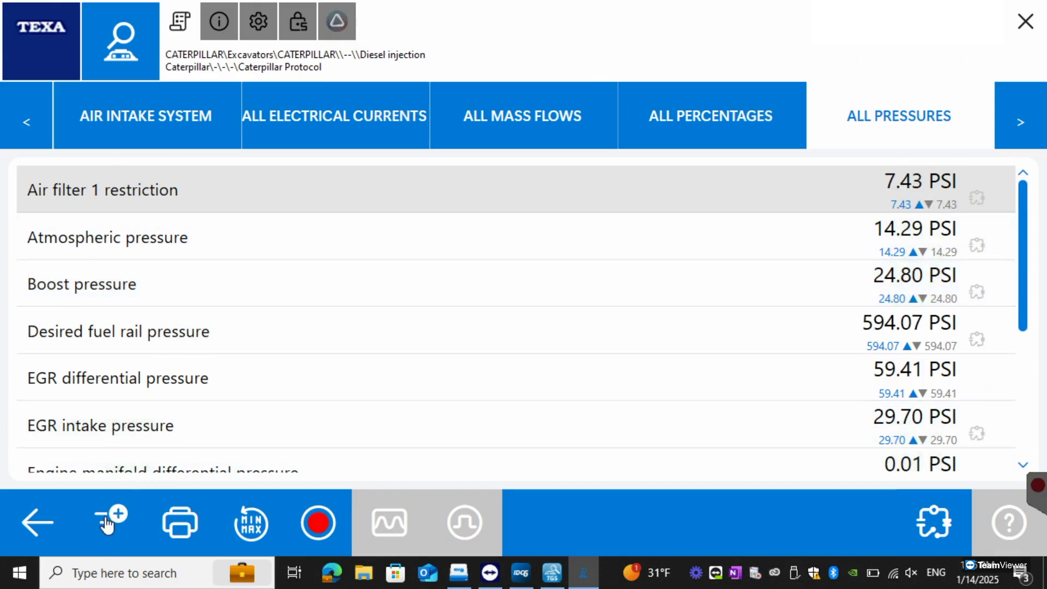
click(107, 524)
- Add four DEF parameters, including key switch line and tank level 1, and record their readings
click(39, 244)
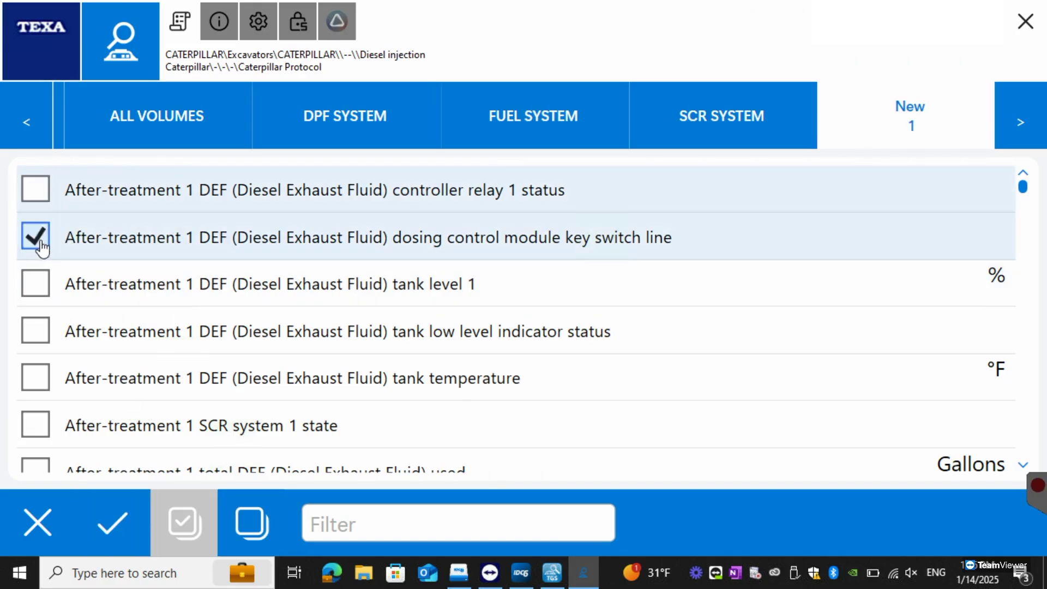
click(36, 197)
click(36, 289)
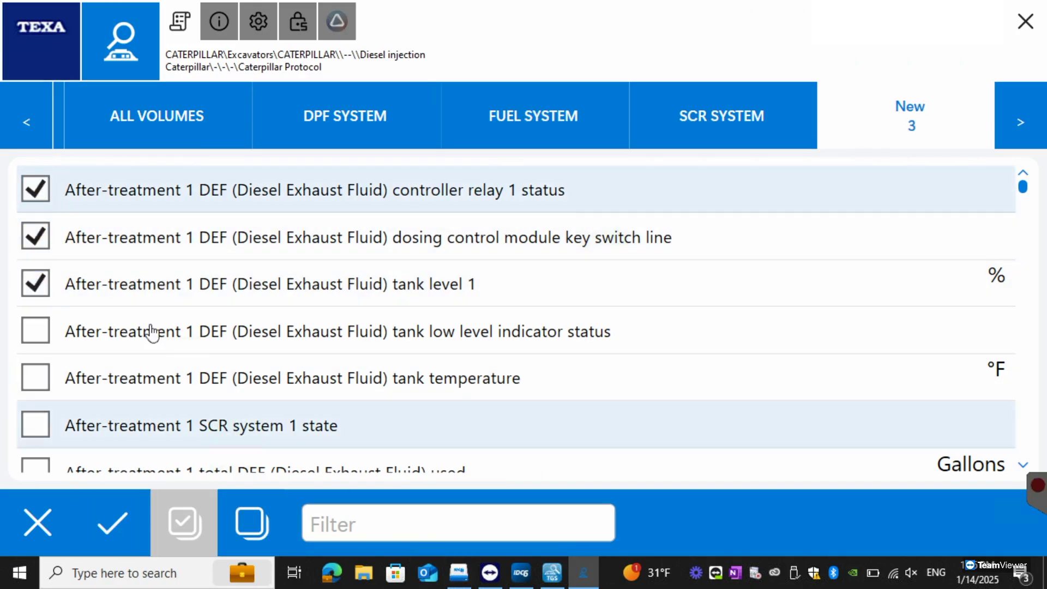
click(36, 331)
click(113, 524)
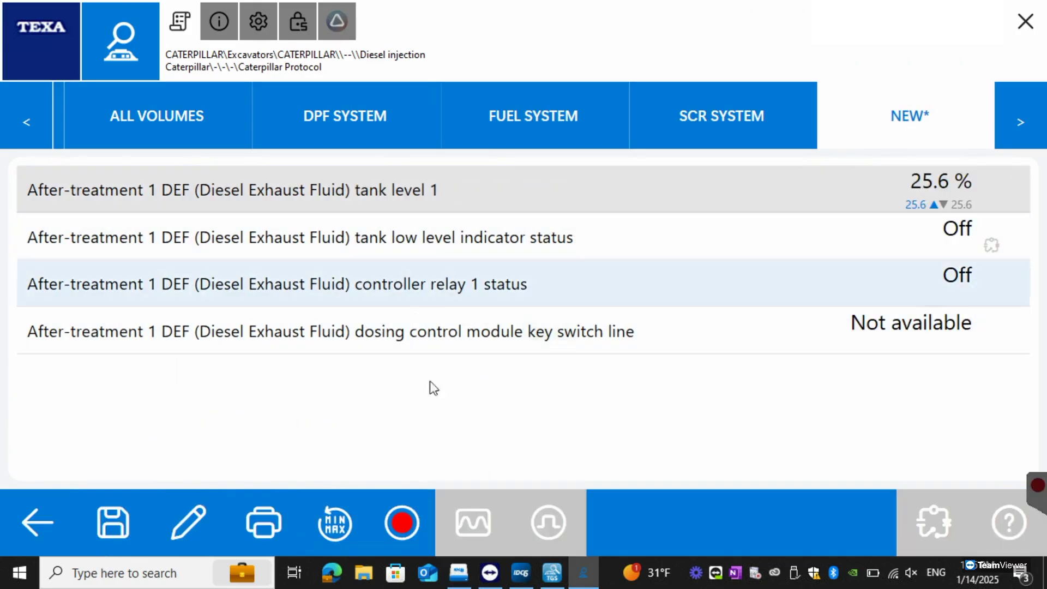
click(404, 516)
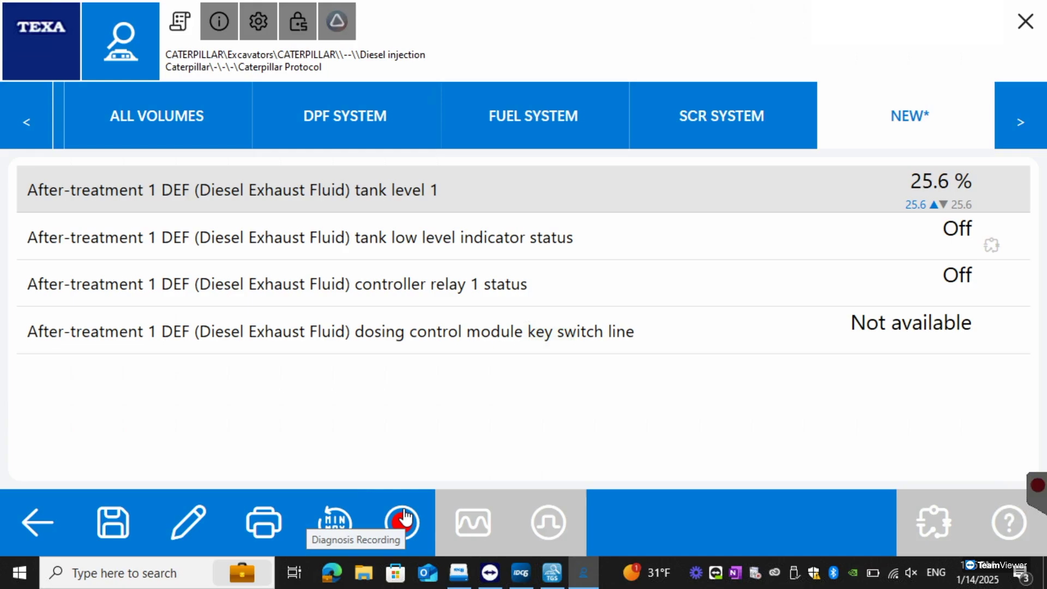
click(403, 518)
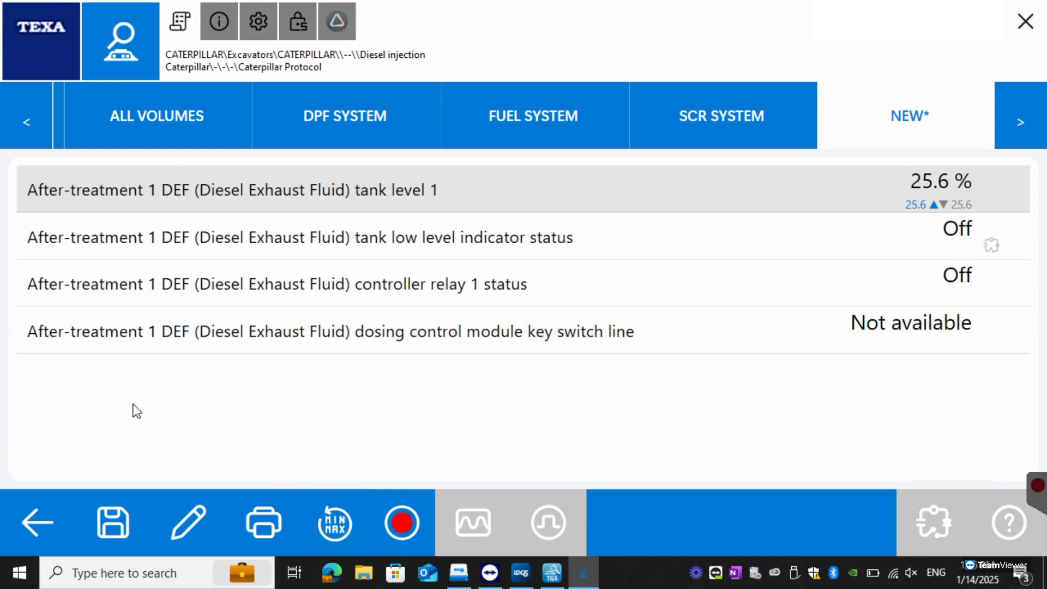
- Return to main Live Data and review the ECU identification info and activation tests
click(34, 525)
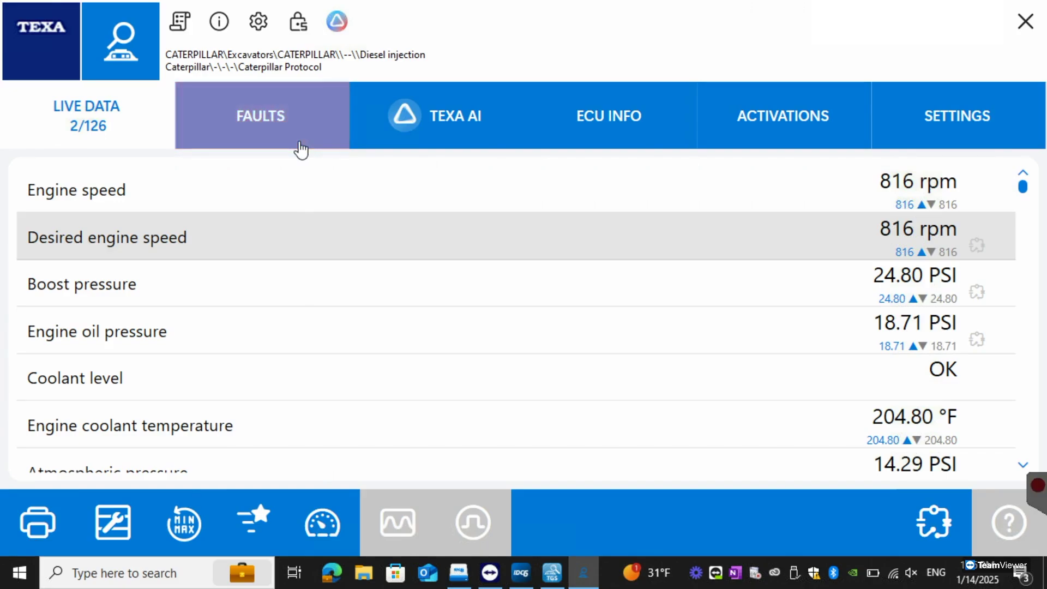
click(643, 136)
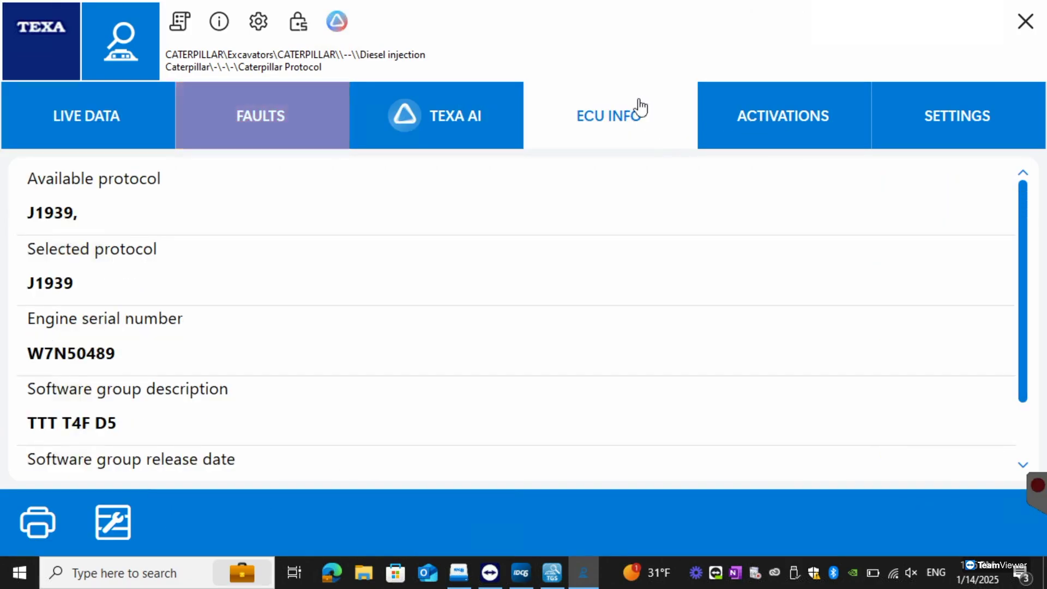
click(786, 115)
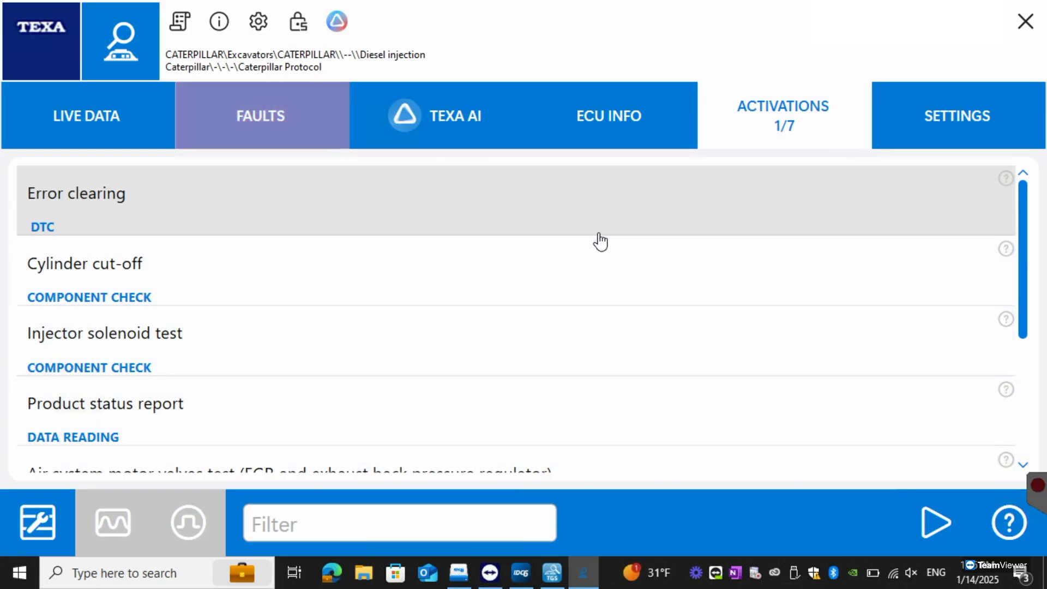
scroll(599, 241, down, 3)
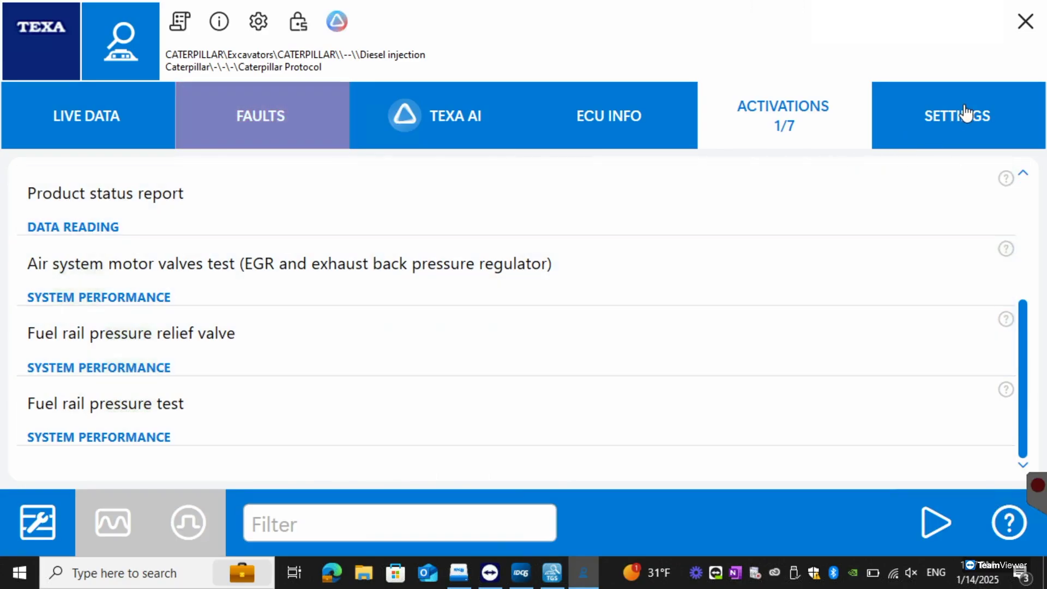
- Scroll through the 30 setting procedures, then exit the control unit diagnosis
click(964, 113)
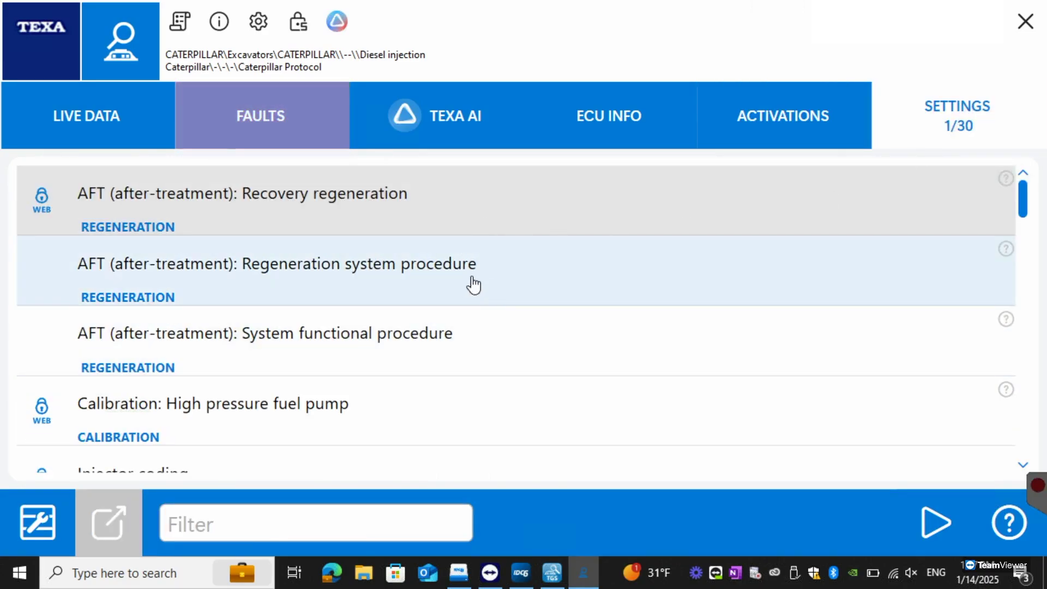
scroll(474, 284, down, 6)
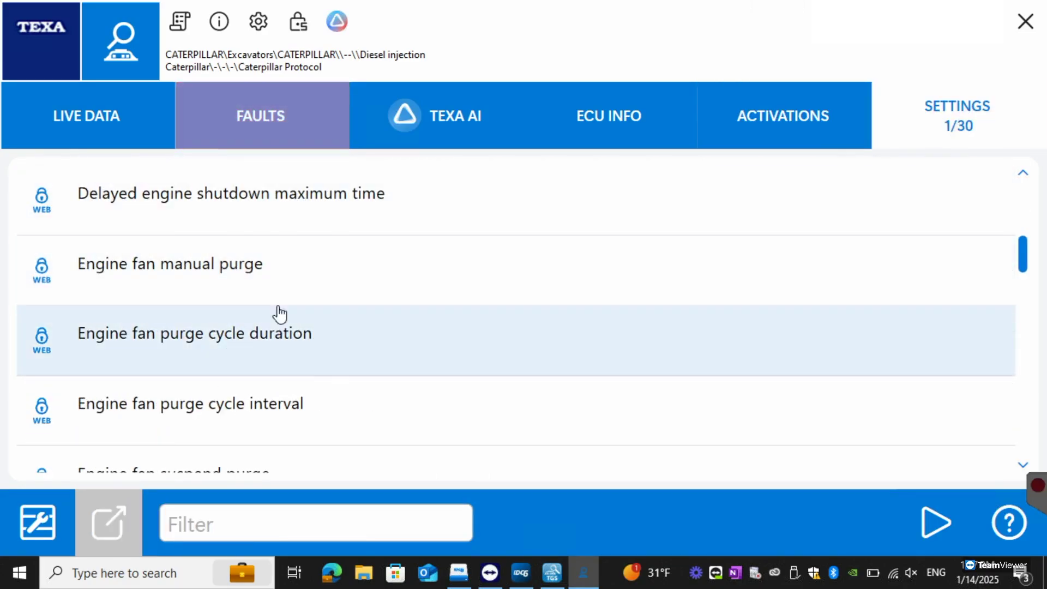
scroll(301, 303, down, 15)
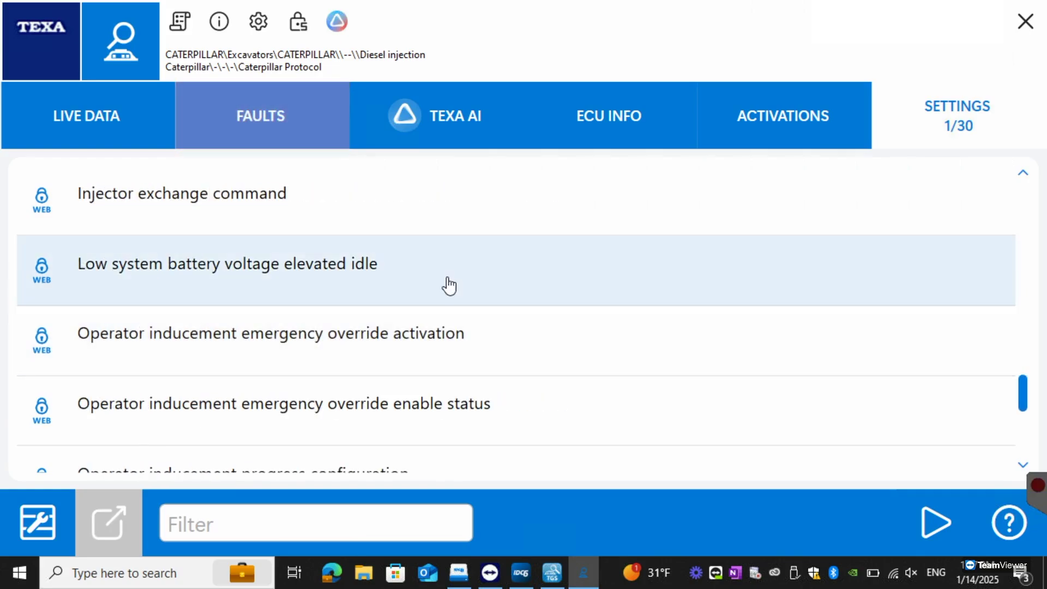
scroll(401, 310, down, 3)
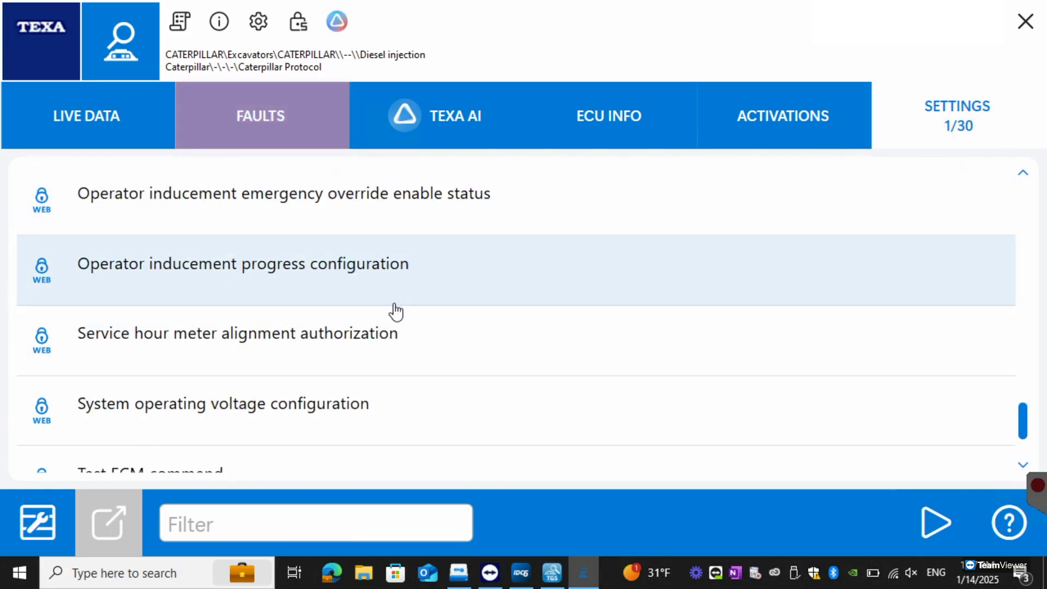
scroll(393, 308, down, 2)
scroll(382, 303, up, 18)
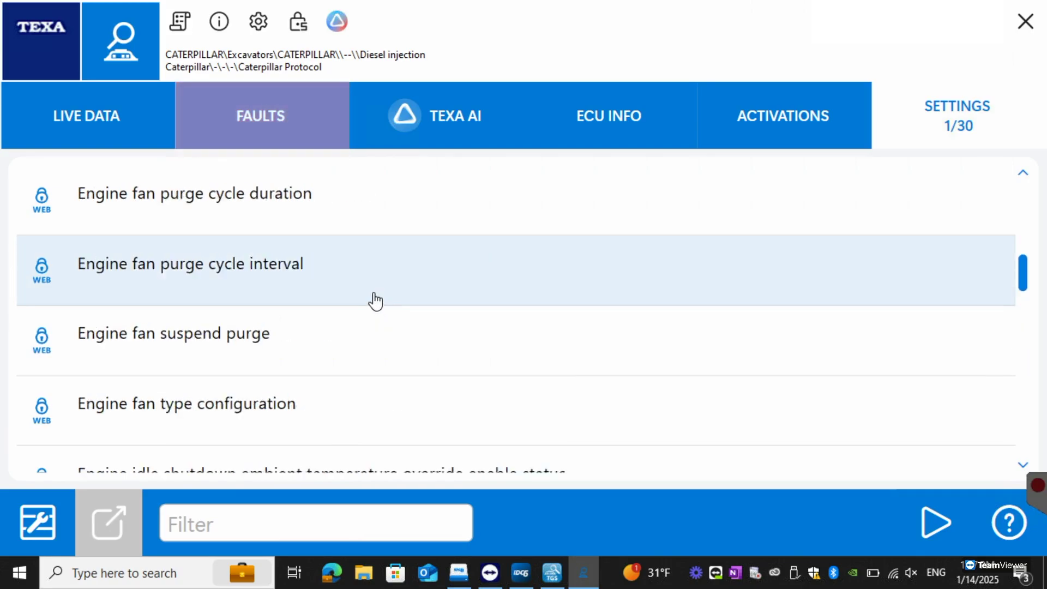
scroll(371, 299, up, 15)
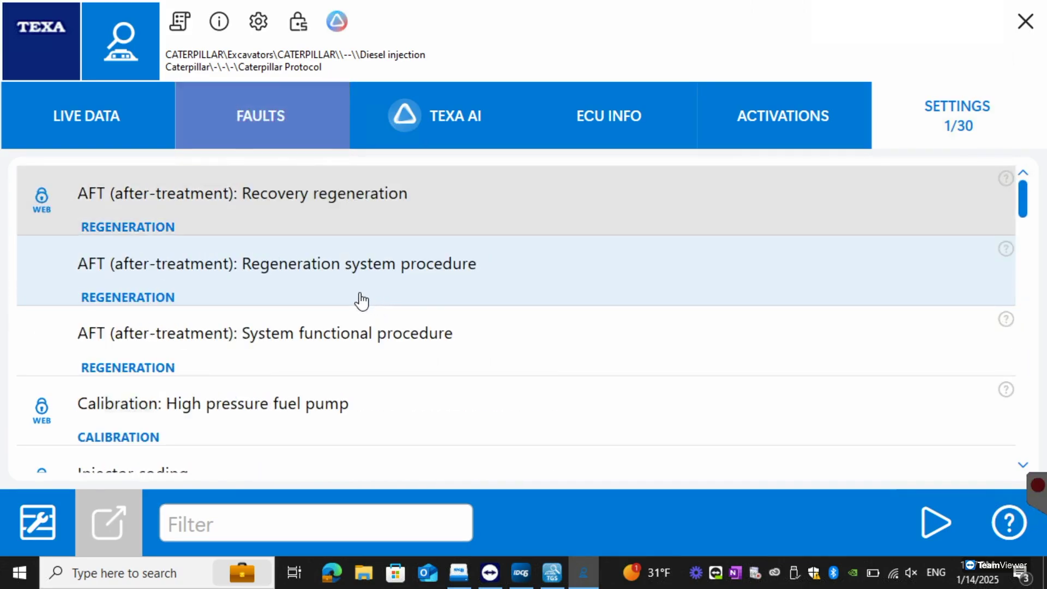
click(1025, 23)
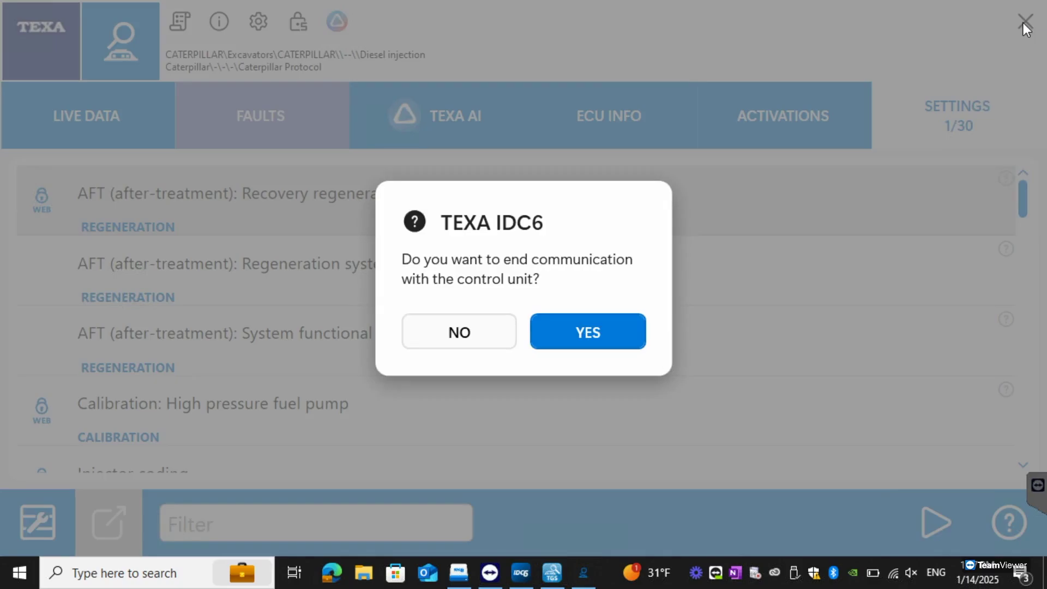
- Confirm ending communication and leave Scan Result for Customer management
click(583, 339)
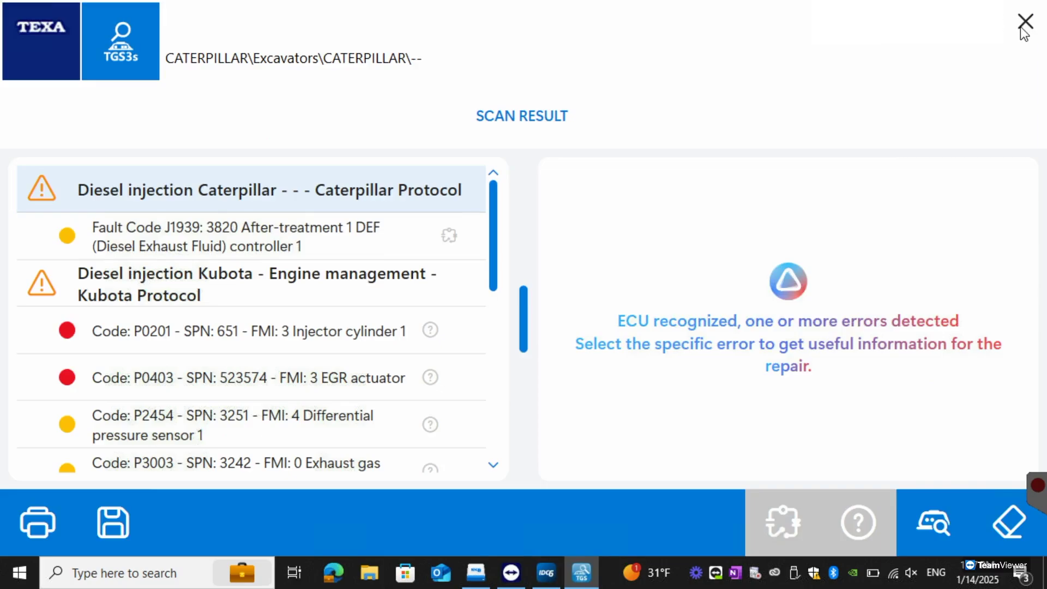
click(598, 319)
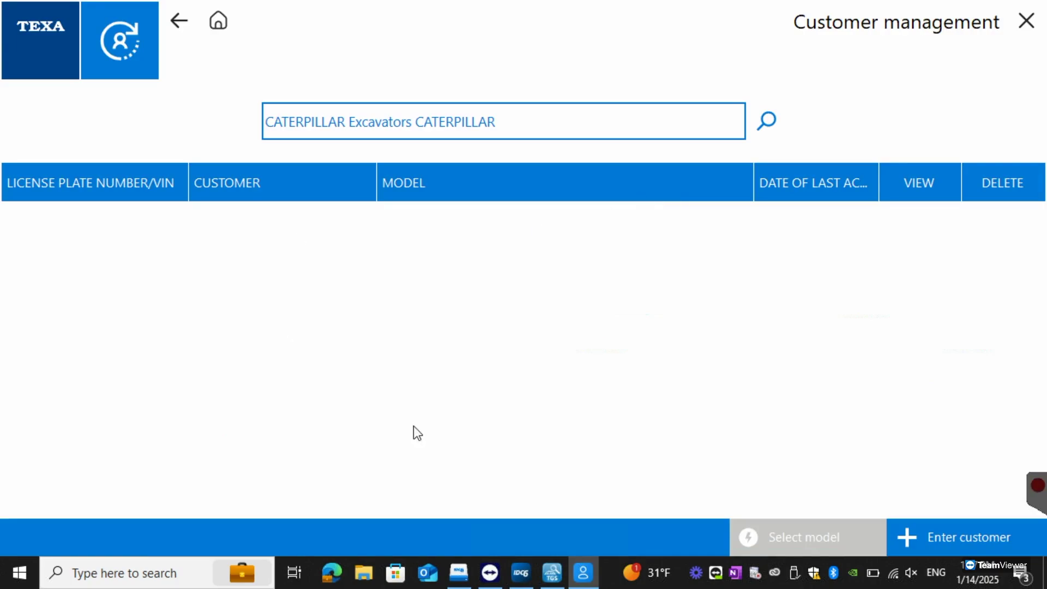
- Register the excavator as a new customer vehicle with a license plate and save its diagnosis action
click(946, 552)
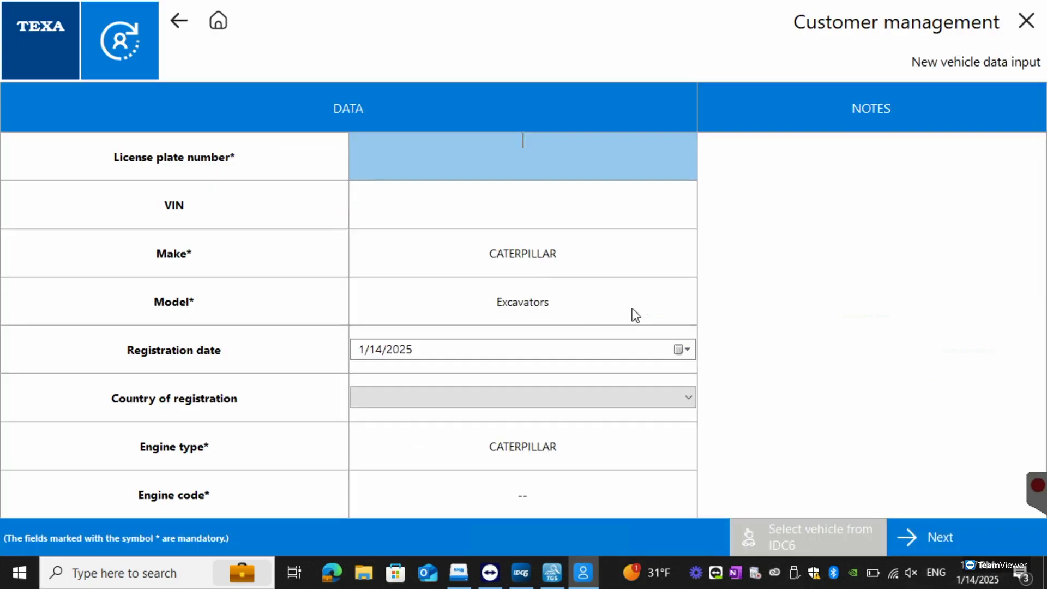
text(1)
click(931, 541)
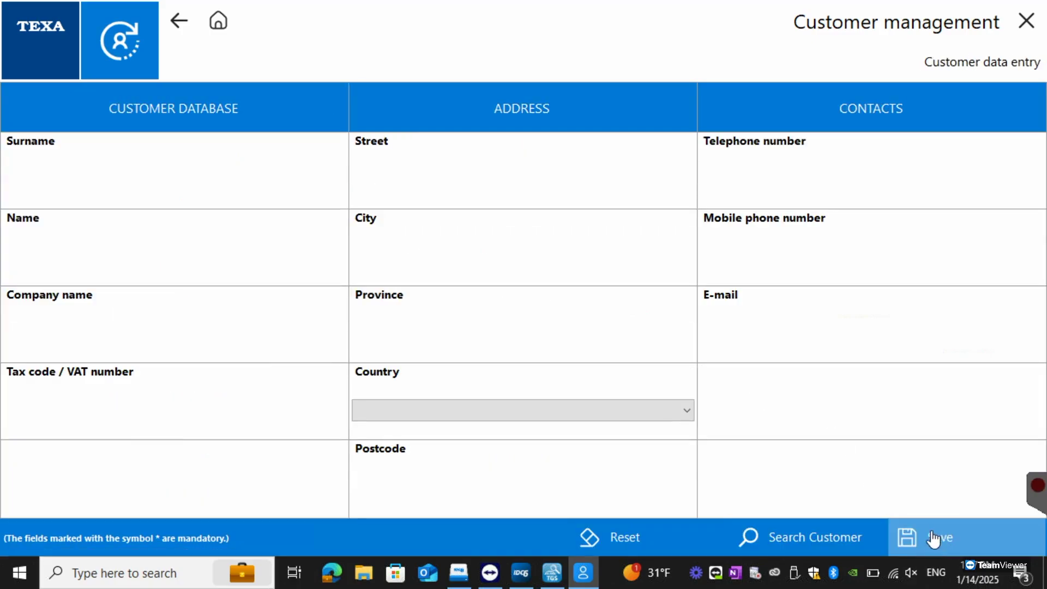
click(940, 538)
click(940, 535)
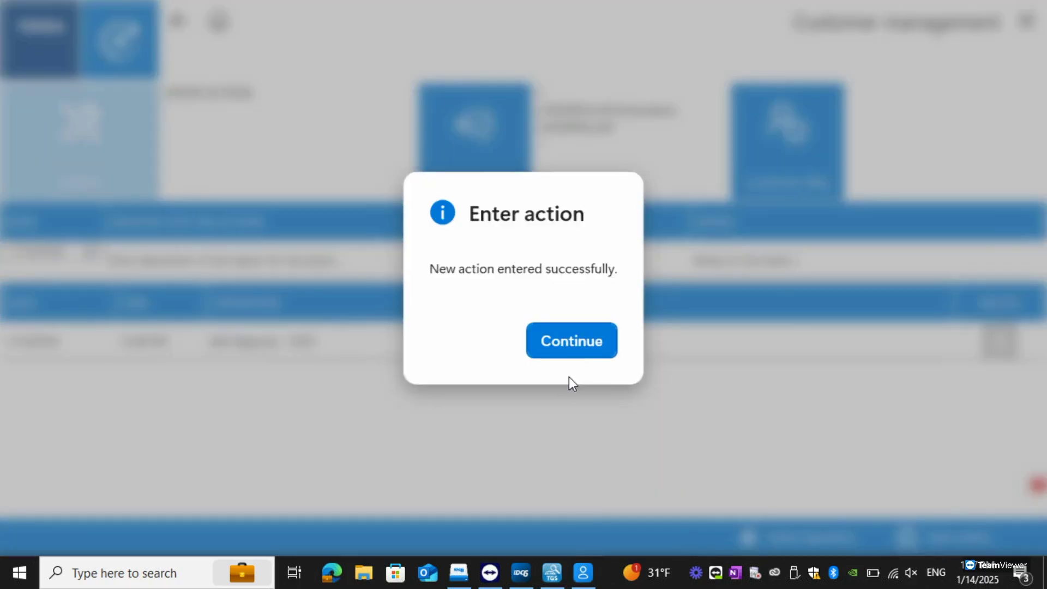
click(578, 350)
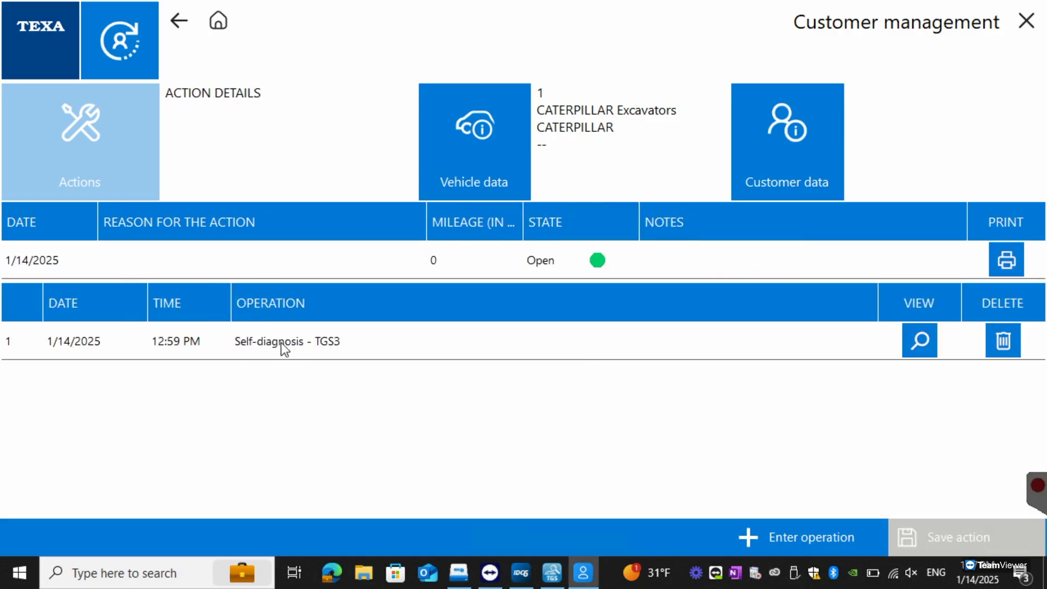
- Review the Self-diagnosis - TGS3 record's global scan report, then close it and Customer management
click(375, 348)
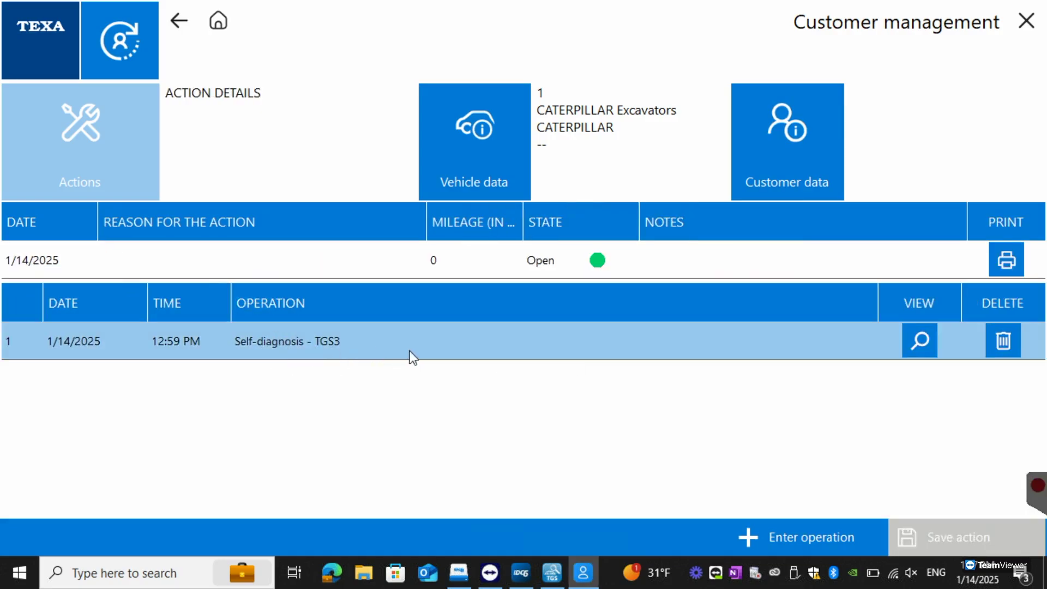
click(919, 340)
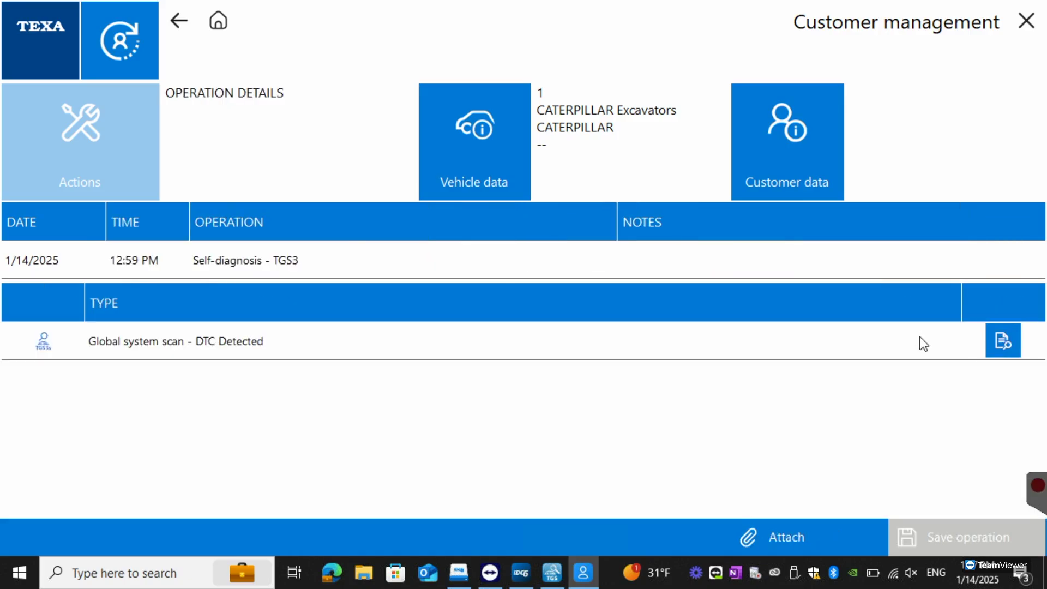
click(1001, 343)
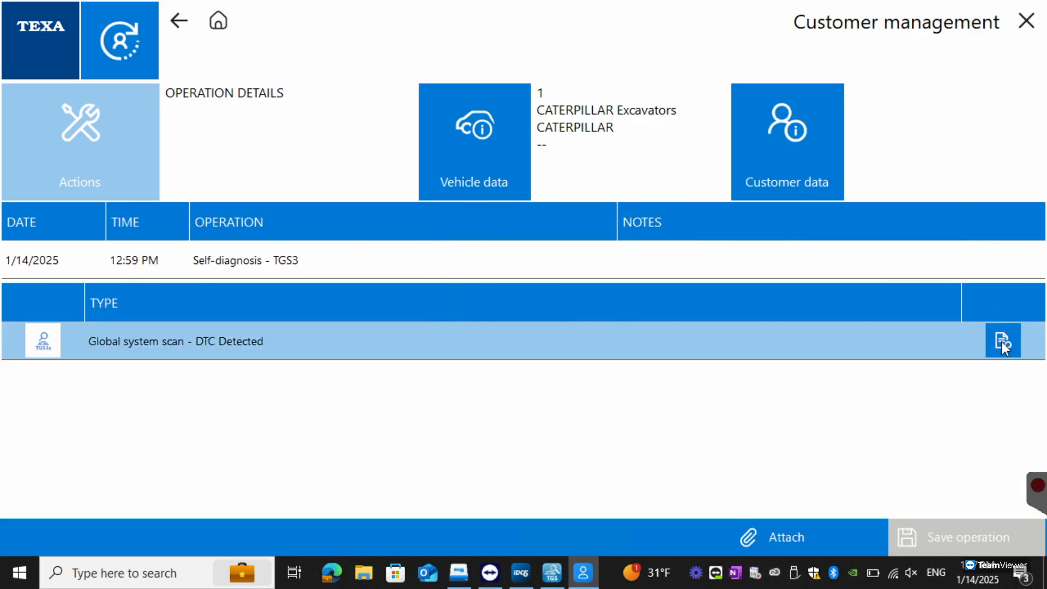
scroll(578, 263, down, 10)
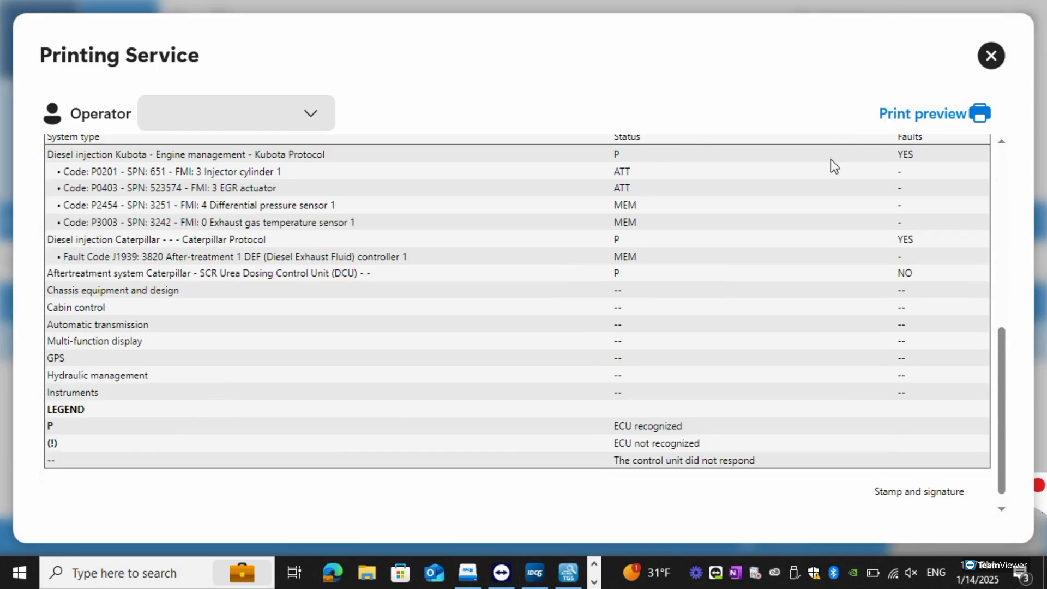
click(992, 55)
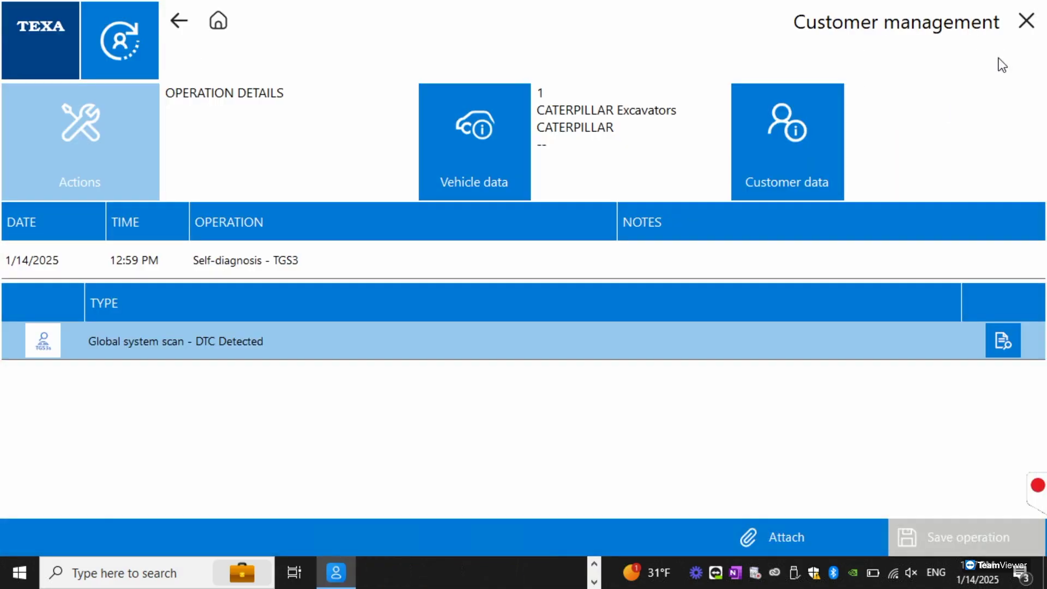
click(1027, 26)
- Close the scan results and return to the home Favourites page
click(1027, 27)
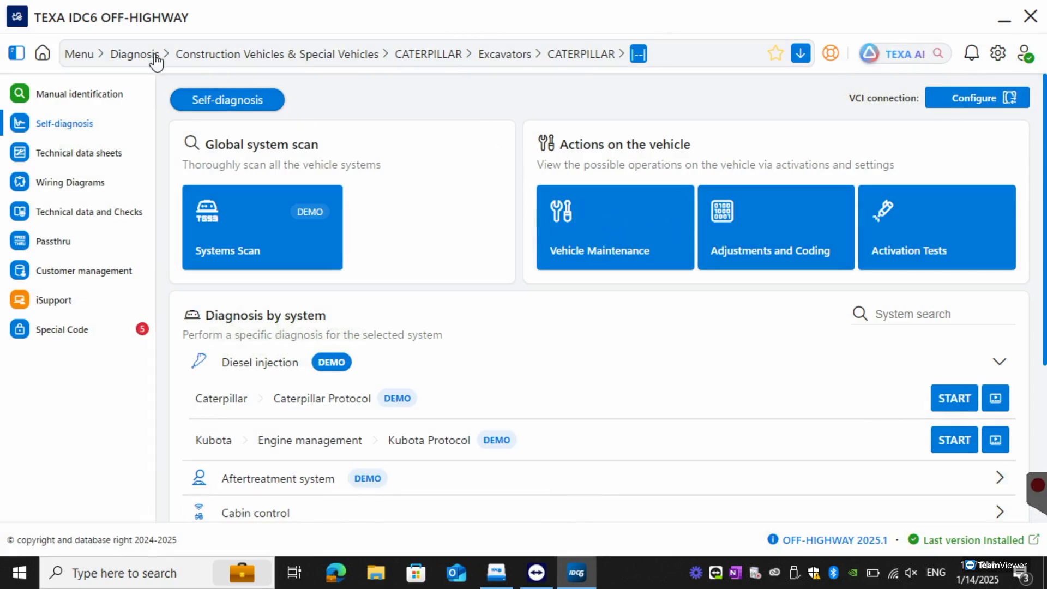
click(44, 55)
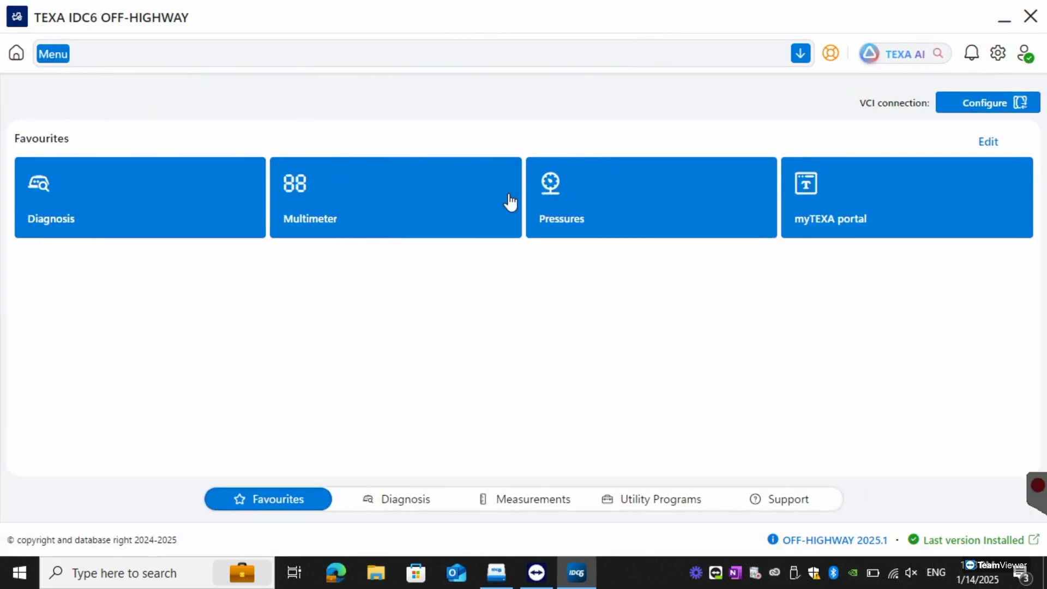